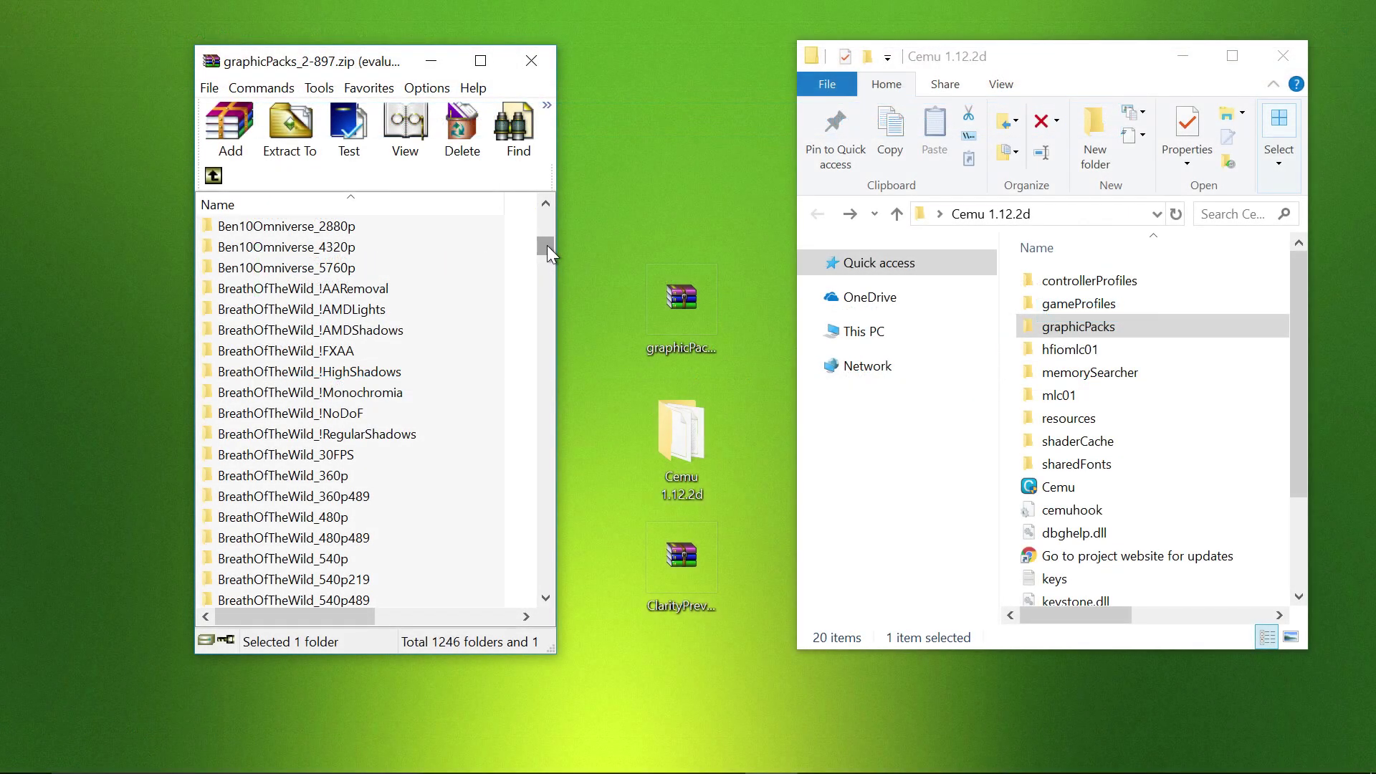
Copy all BreathOfTheWild folders, from !AARemoval through StaticFPS_60, from the graphic packs archive into Cemu's graphicPacks folder.
{"action": "left_click", "coordinate": [321, 291]}
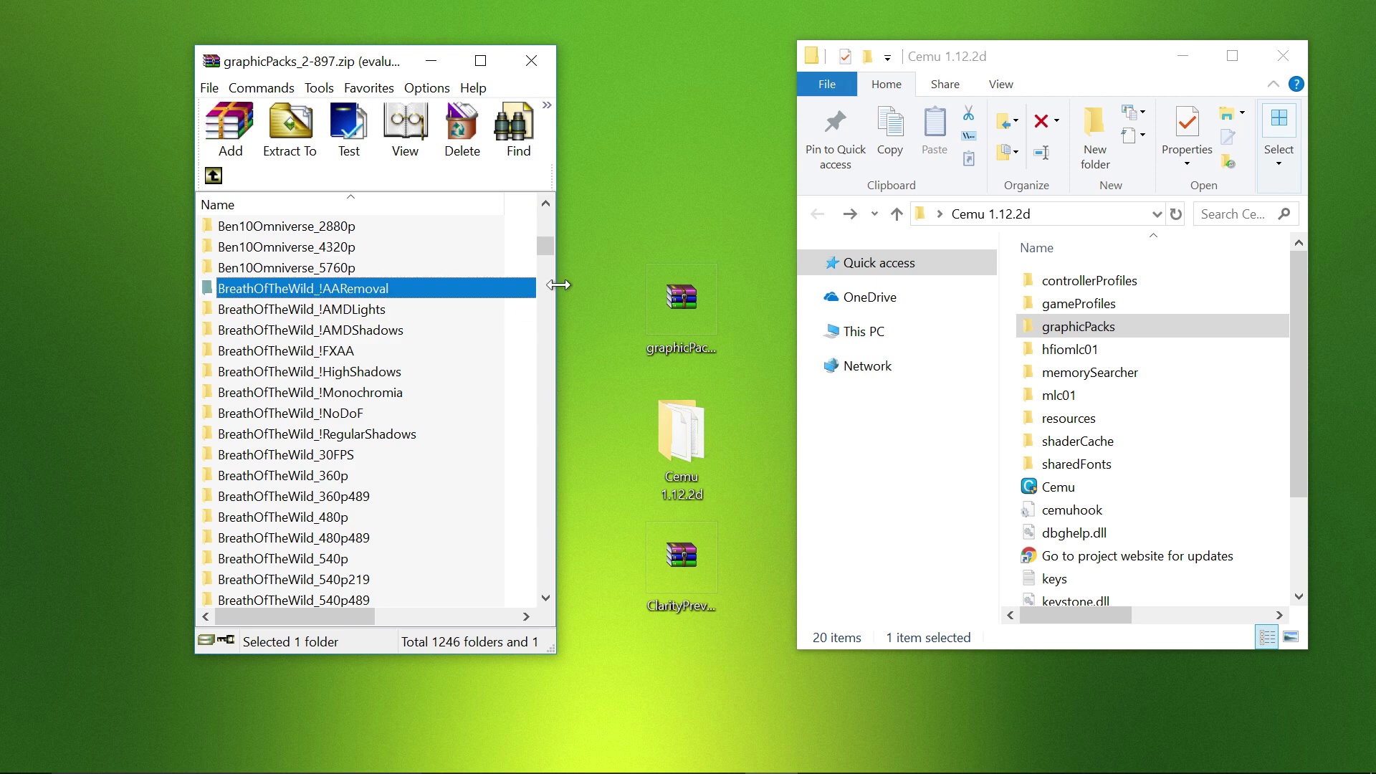
{"action": "left_click_drag", "start_coordinate": [542, 249], "coordinate": [545, 263]}
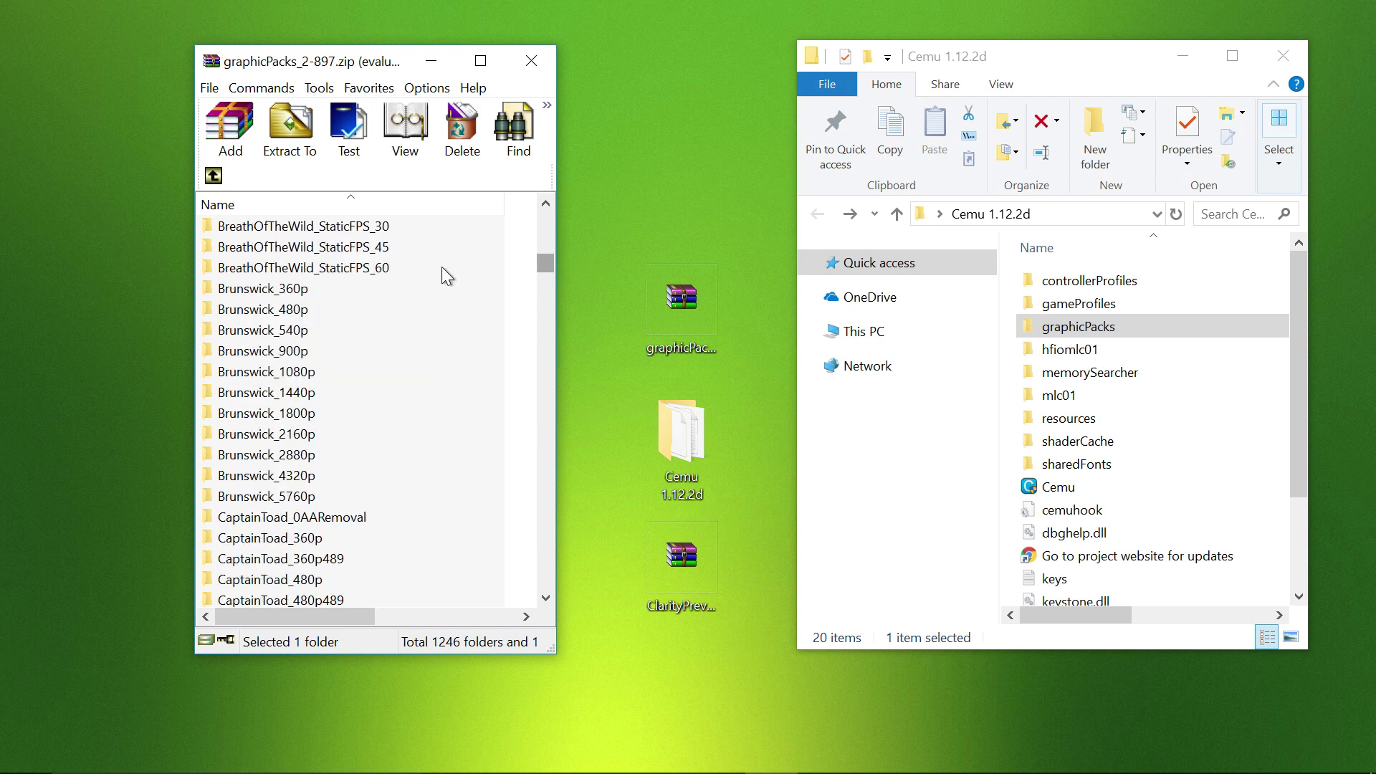
{"action": "left_click", "coordinate": [370, 273], "text": "shift"}
{"action": "left_click_drag", "start_coordinate": [344, 286], "coordinate": [1093, 331]}
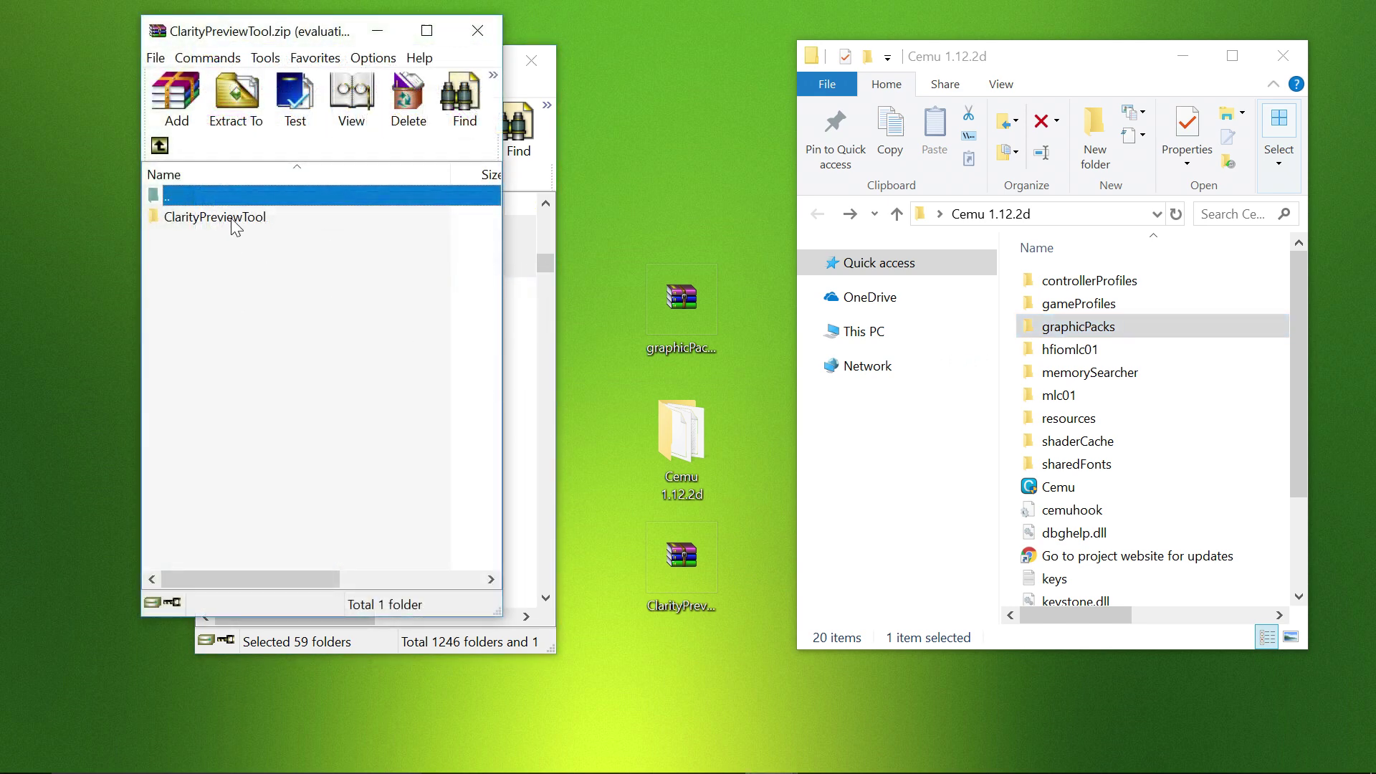
Extract the contents of the ClarityPreviewTool folder from its archive into the Cemu 1.12.2d folder.
{"action": "double_click", "coordinate": [215, 217]}
{"action": "left_click_drag", "start_coordinate": [233, 222], "coordinate": [1131, 528]}
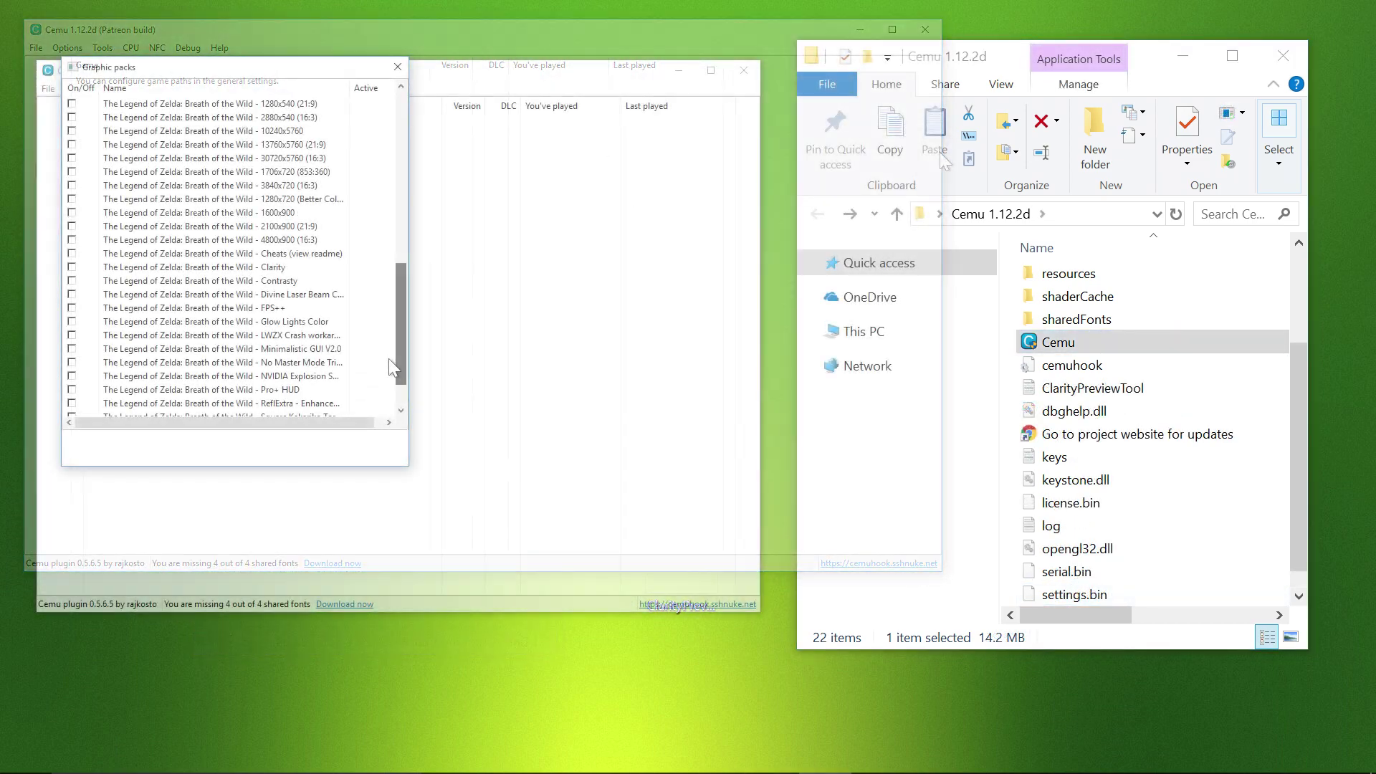
Enable the Breath of the Wild graphic packs Clarity, FPS++ and LWZX Crash workaround, and close the graphic pack list.
{"action": "left_click", "coordinate": [71, 268]}
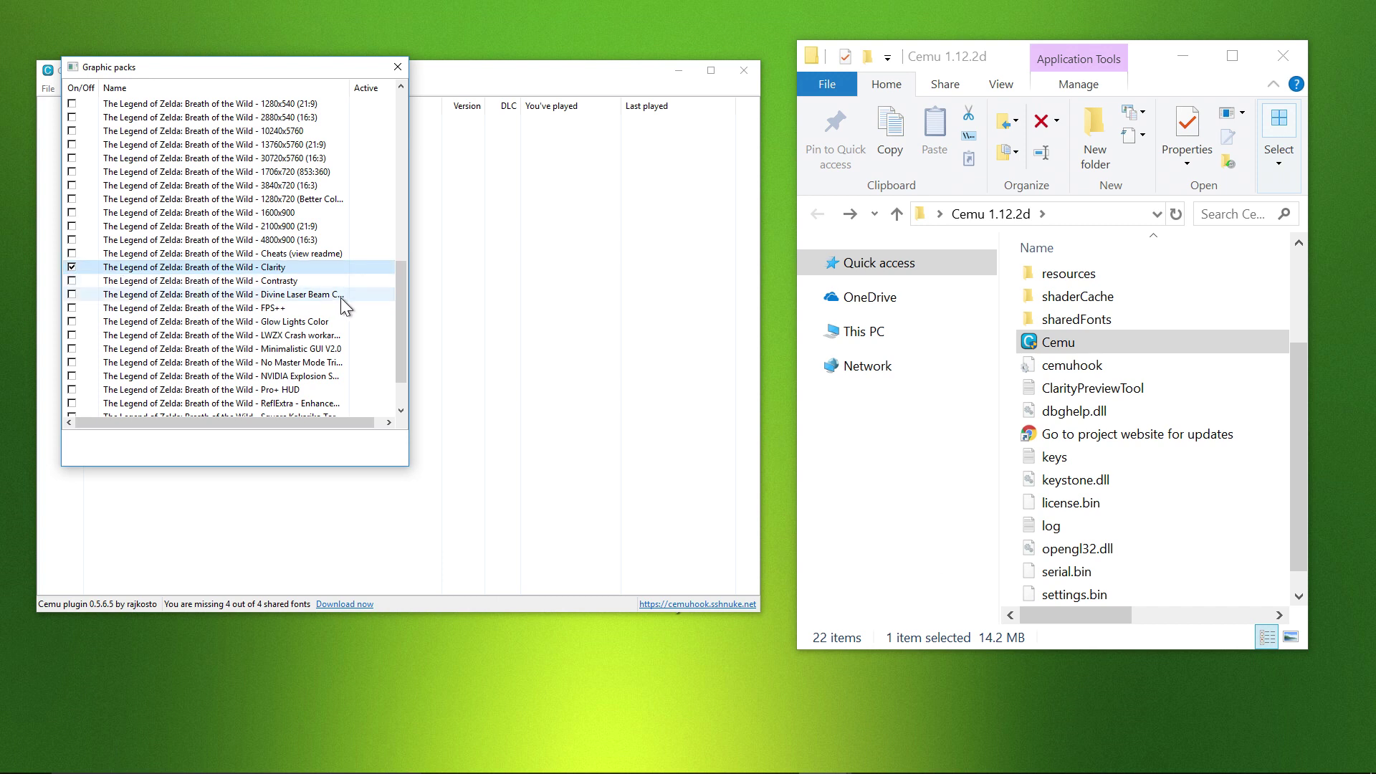
{"action": "left_click", "coordinate": [72, 308]}
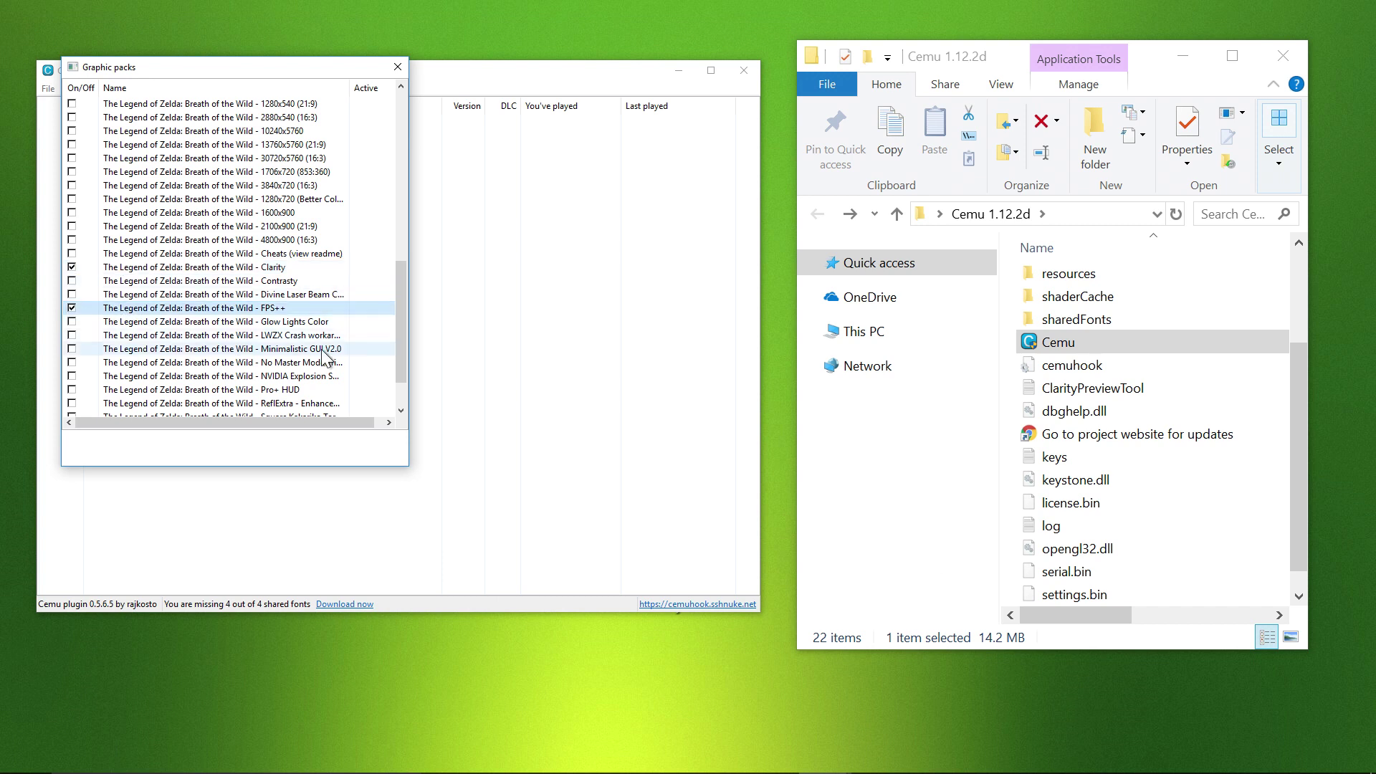
{"action": "left_click_drag", "start_coordinate": [403, 357], "coordinate": [401, 384]}
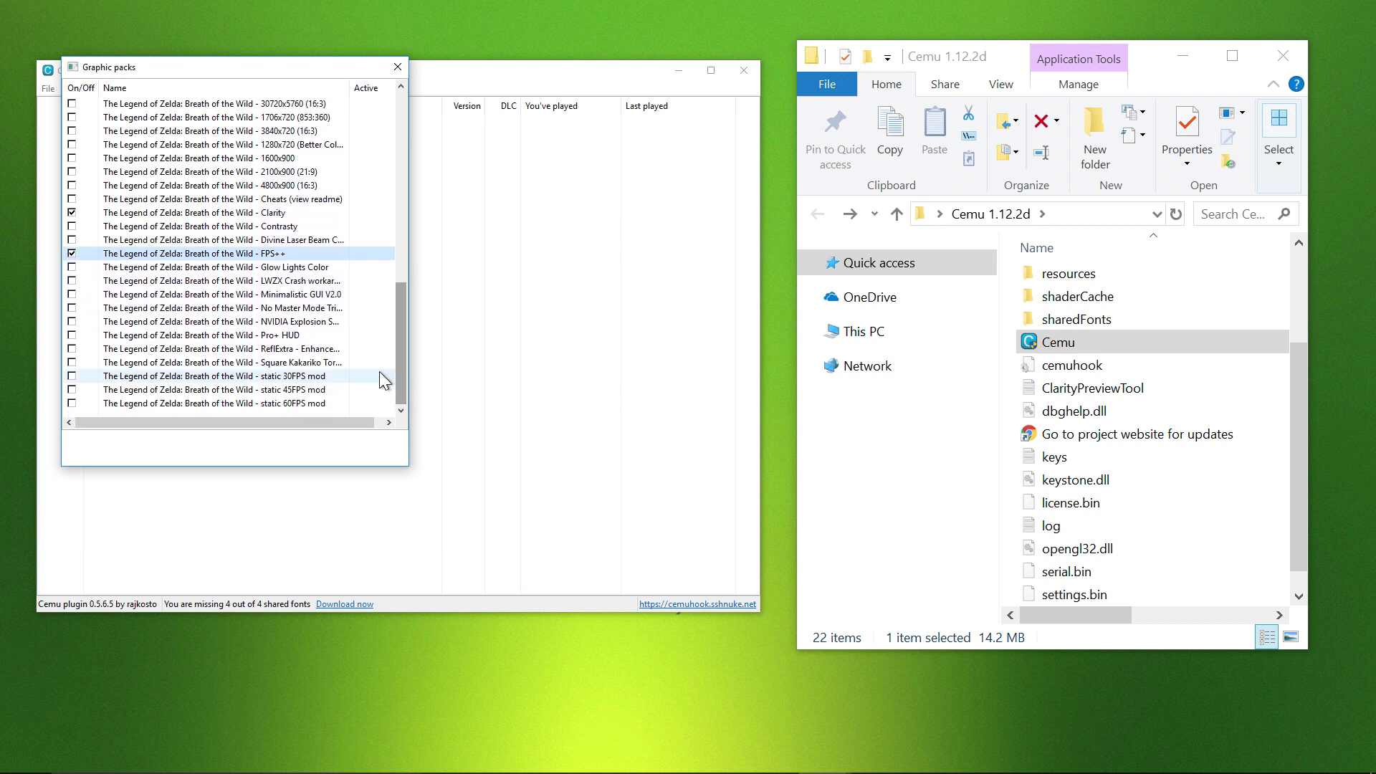
{"action": "left_click", "coordinate": [72, 281]}
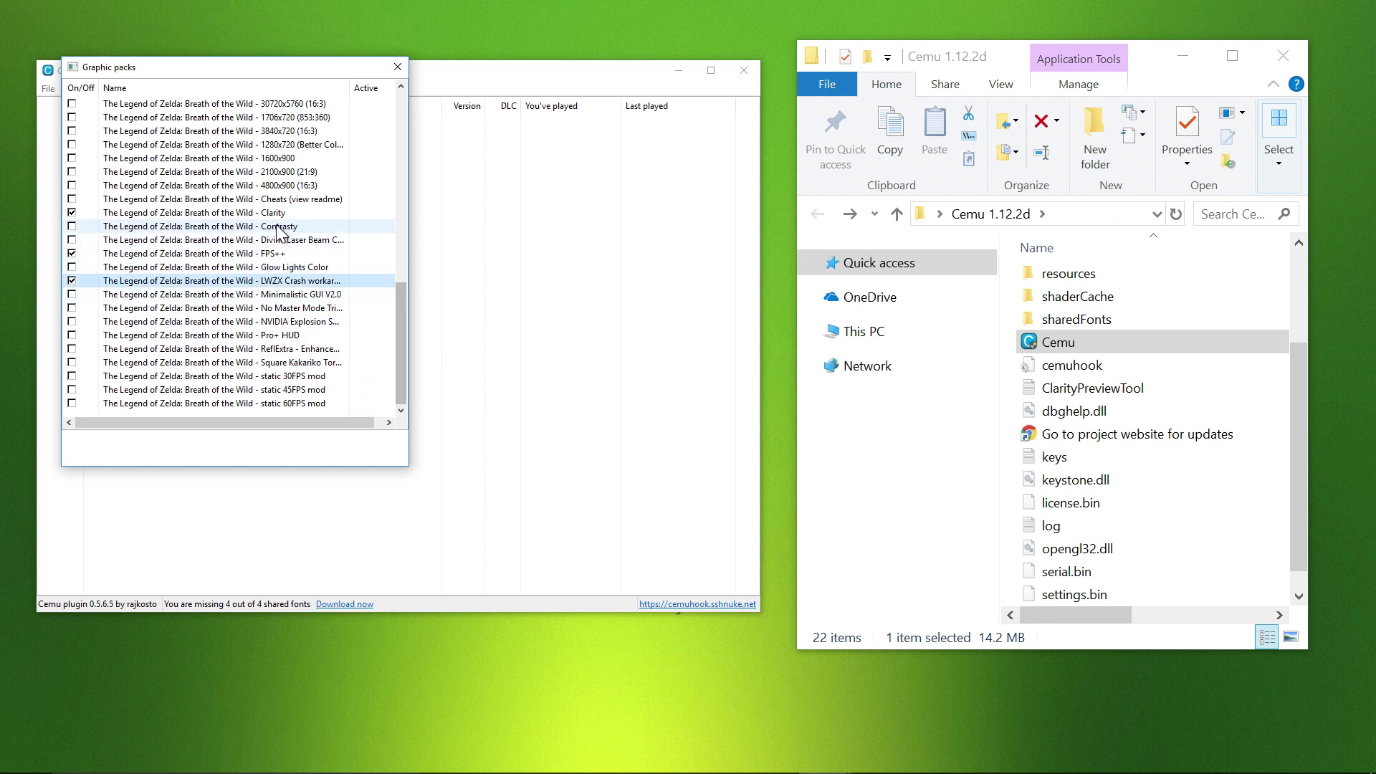
{"action": "left_click", "coordinate": [398, 67]}
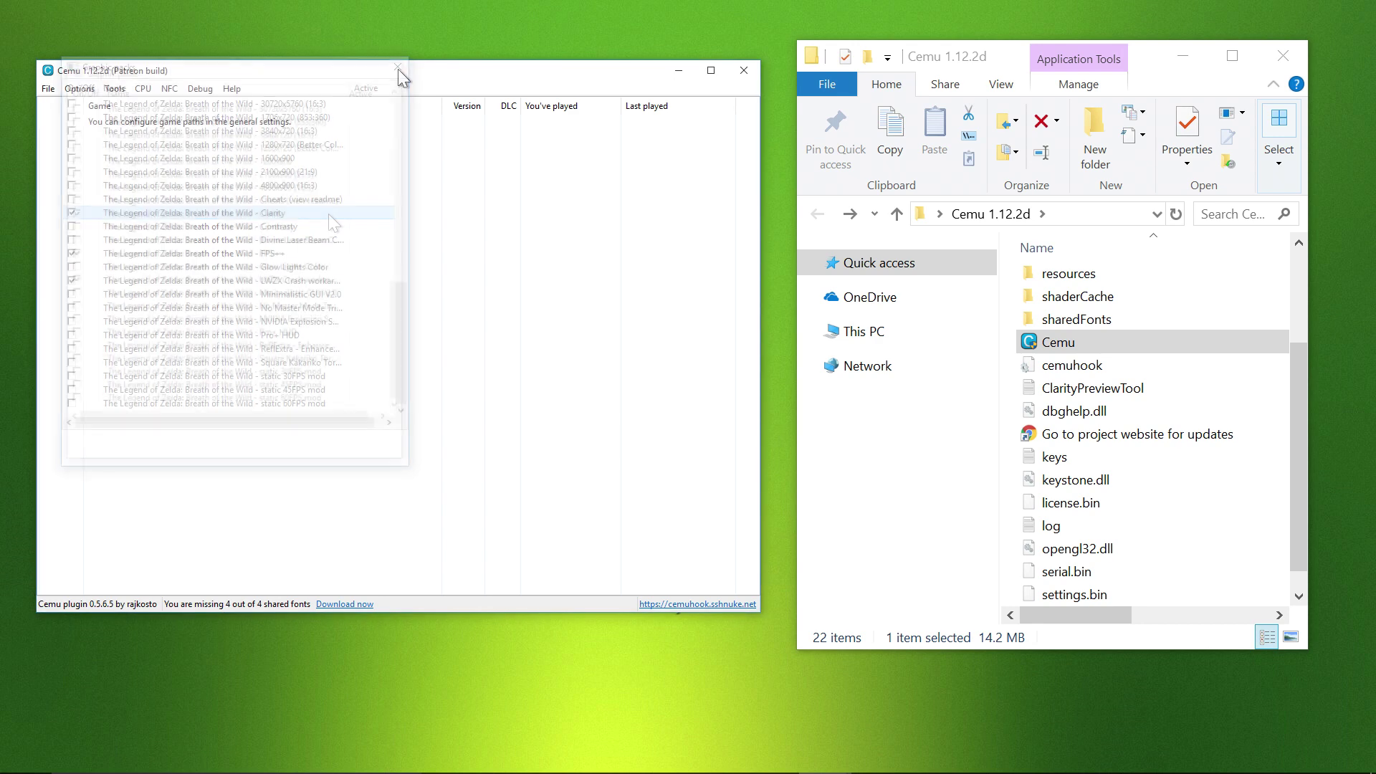
{"action": "left_click", "coordinate": [79, 90]}
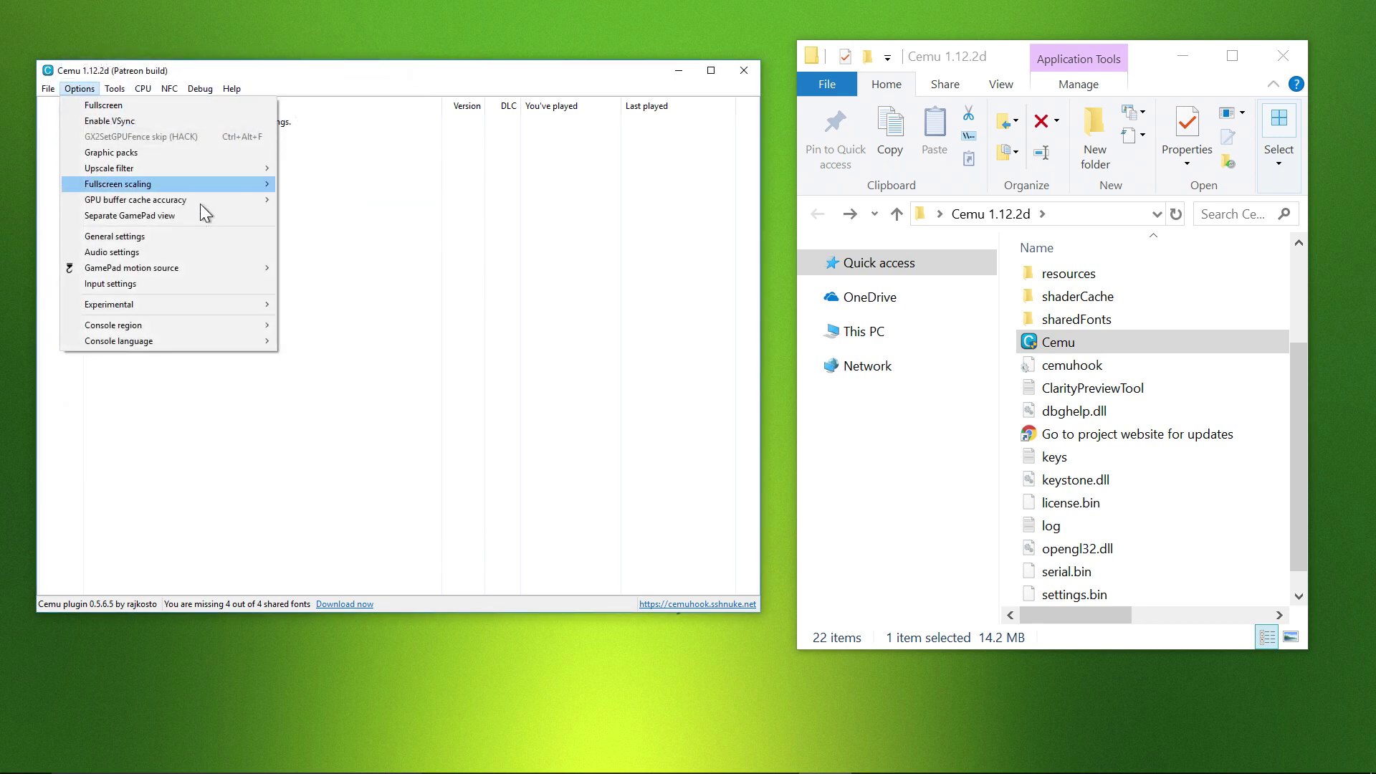
{"action": "mouse_move", "coordinate": [244, 312]}
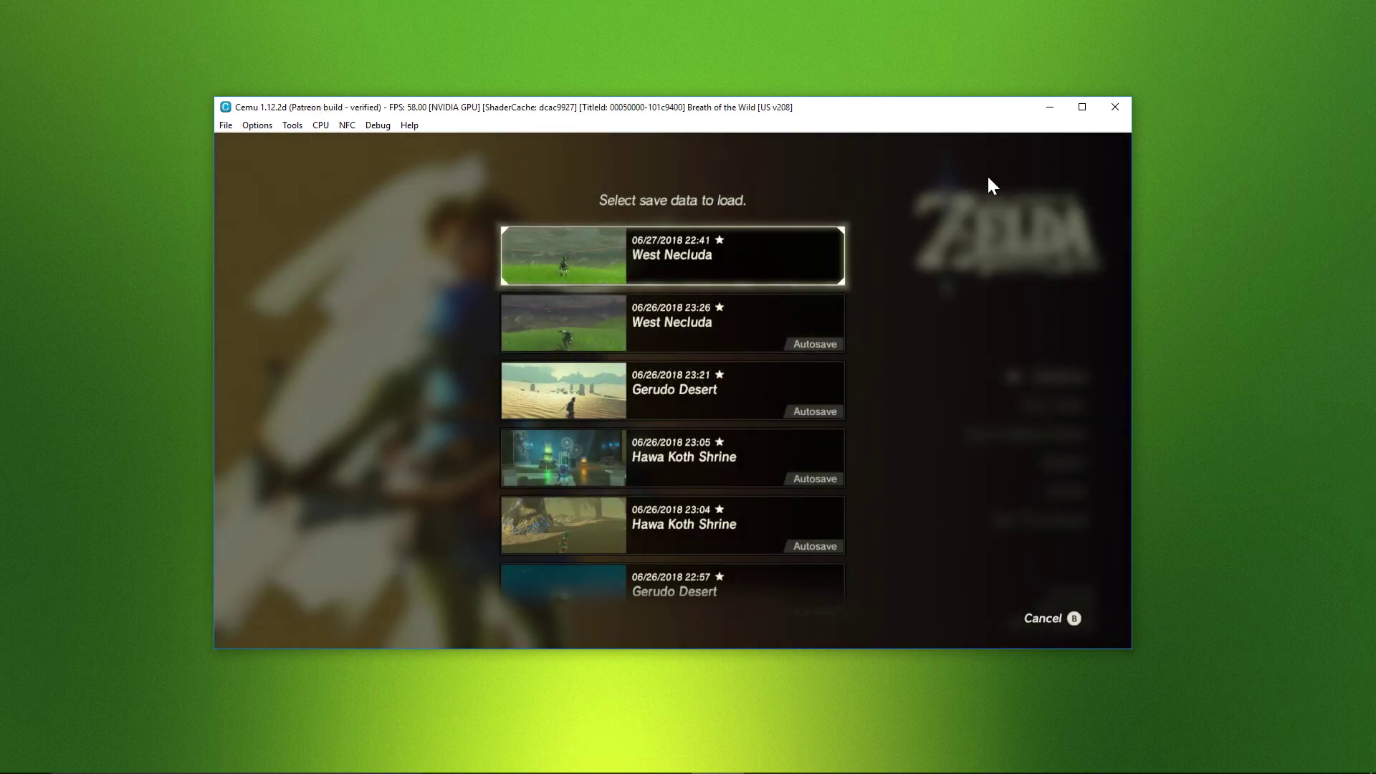
Load the most recent West Necluda save in Breath of the Wild.
{"action": "key", "text": "Return"}
{"action": "key", "text": "Return"}
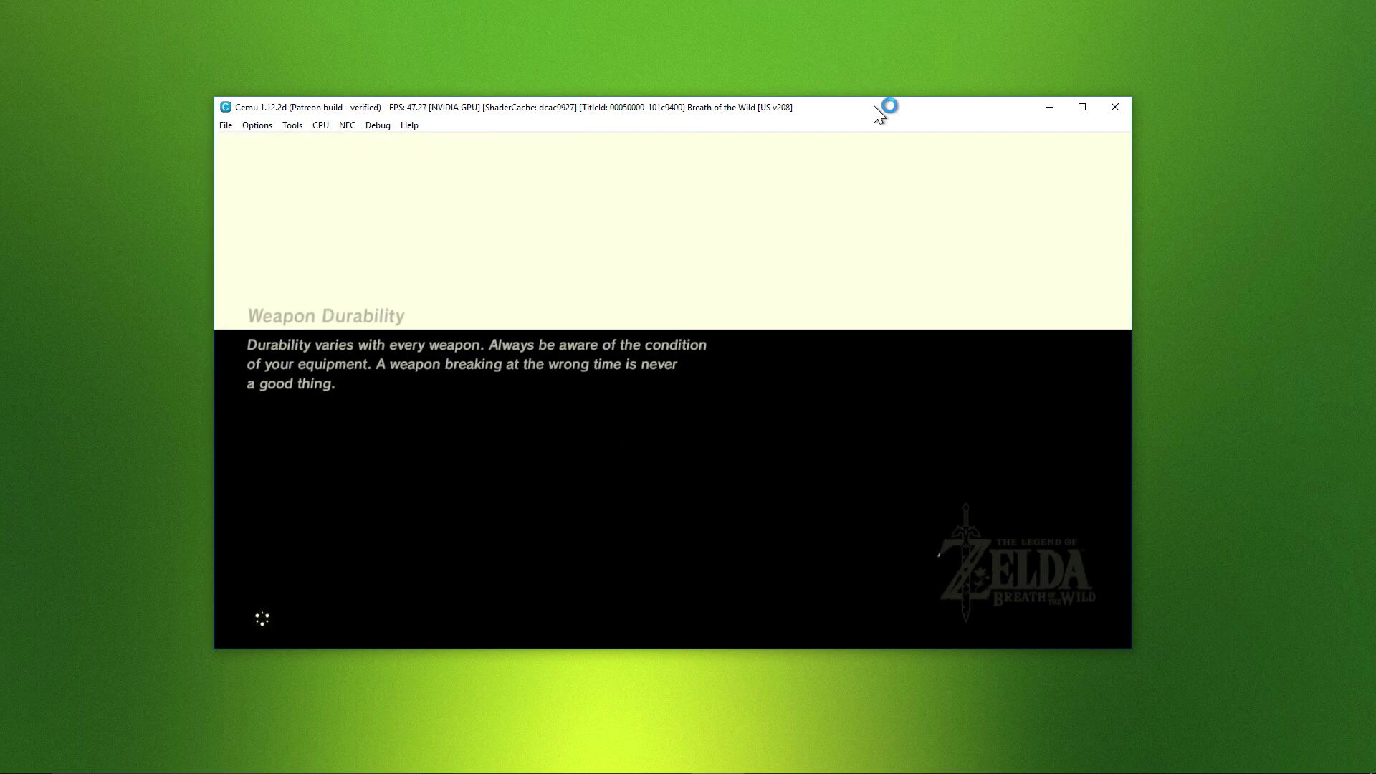
Switch to the Clarity shader file in Notepad and arrange its window beside the game window.
{"action": "key", "text": "alt+Tab"}
{"action": "left_click_drag", "start_coordinate": [650, 127], "coordinate": [1073, 61]}
{"action": "left_click_drag", "start_coordinate": [522, 103], "coordinate": [363, 107]}
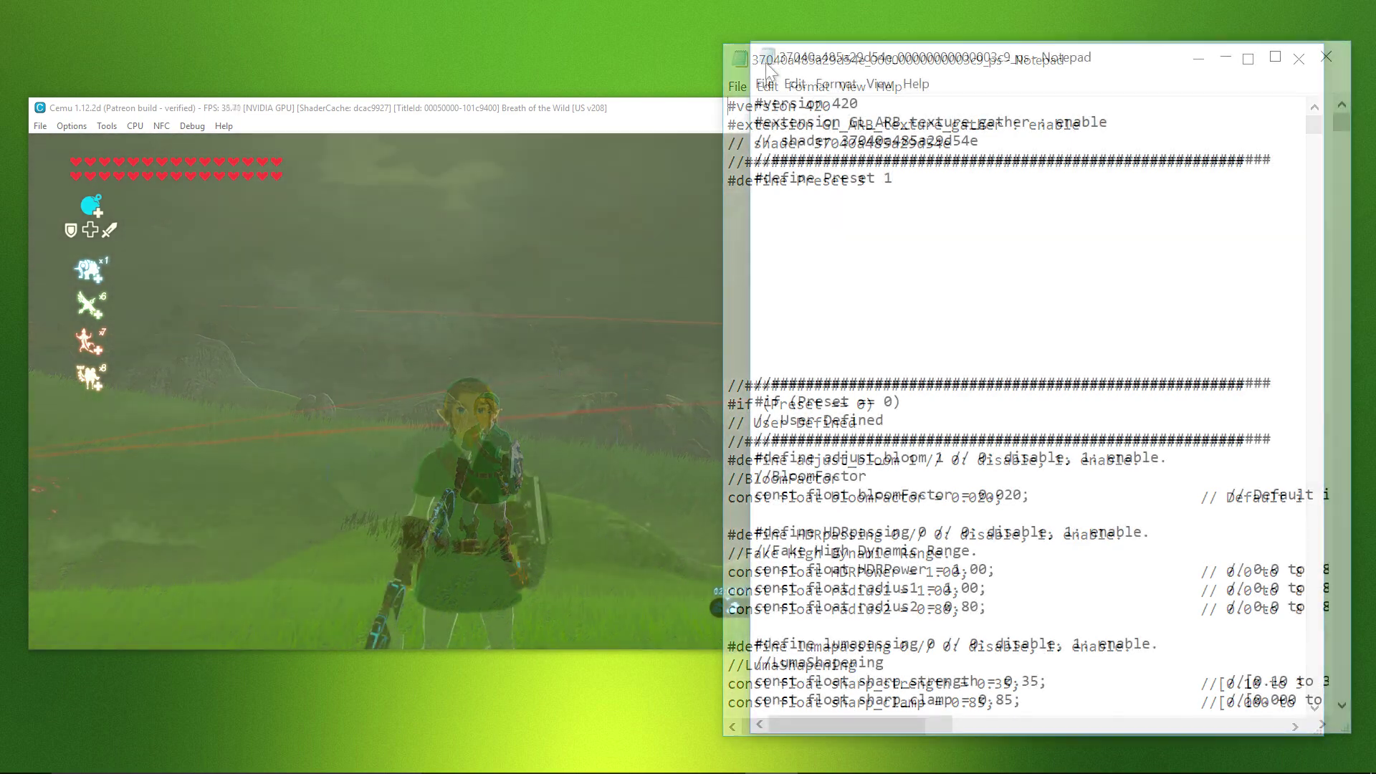
Try presets 2, 3 and 4 in the shader's Preset define, saving the file to preview each in the game.
{"action": "left_click", "coordinate": [765, 83]}
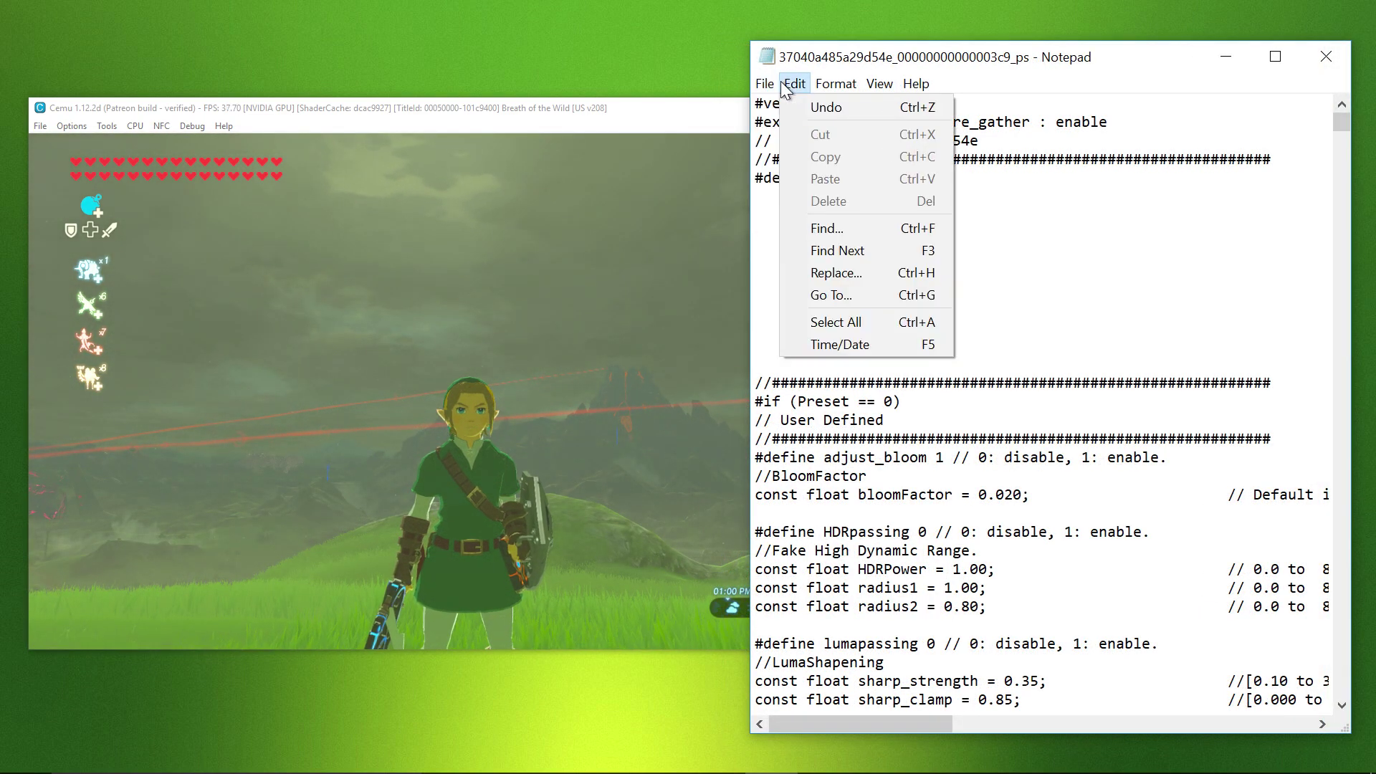
{"action": "key", "text": "Escape"}
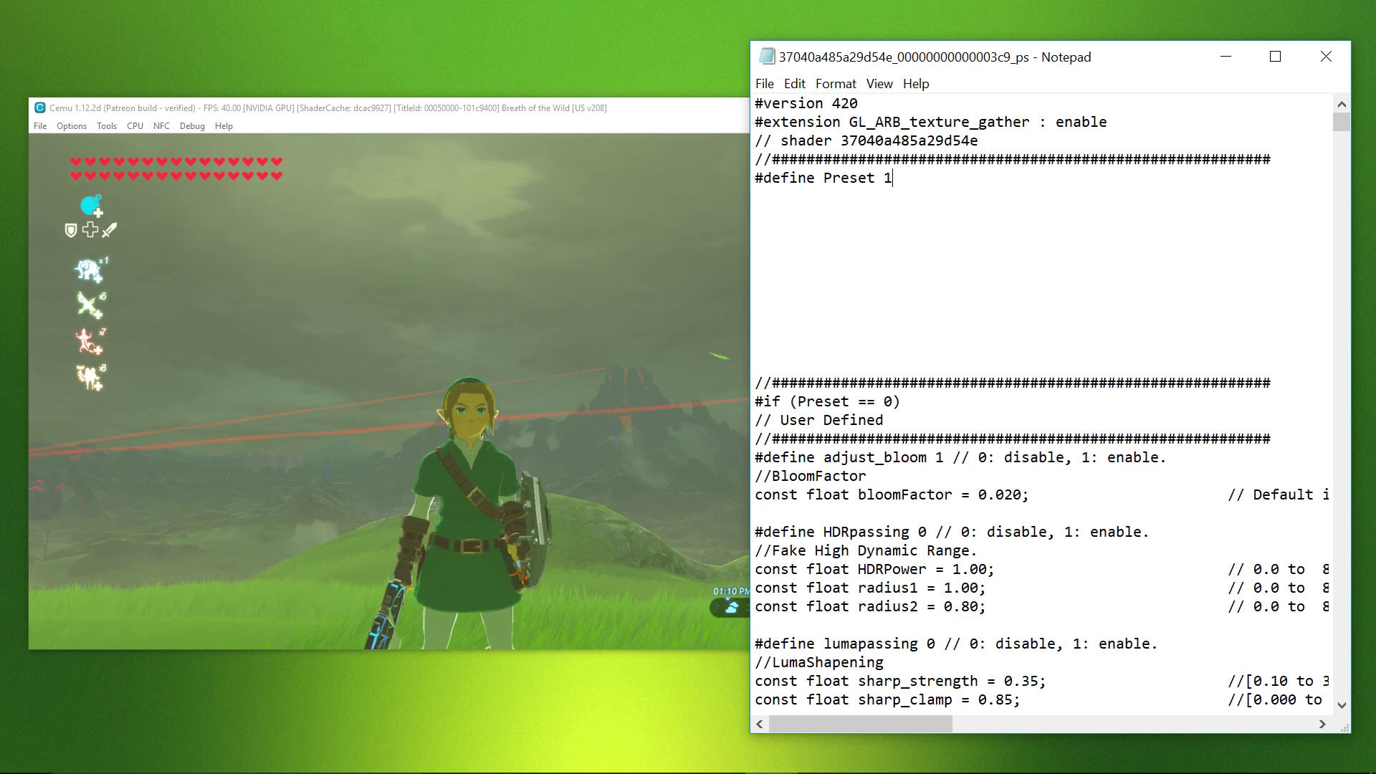
{"action": "key", "text": "ctrl+s"}
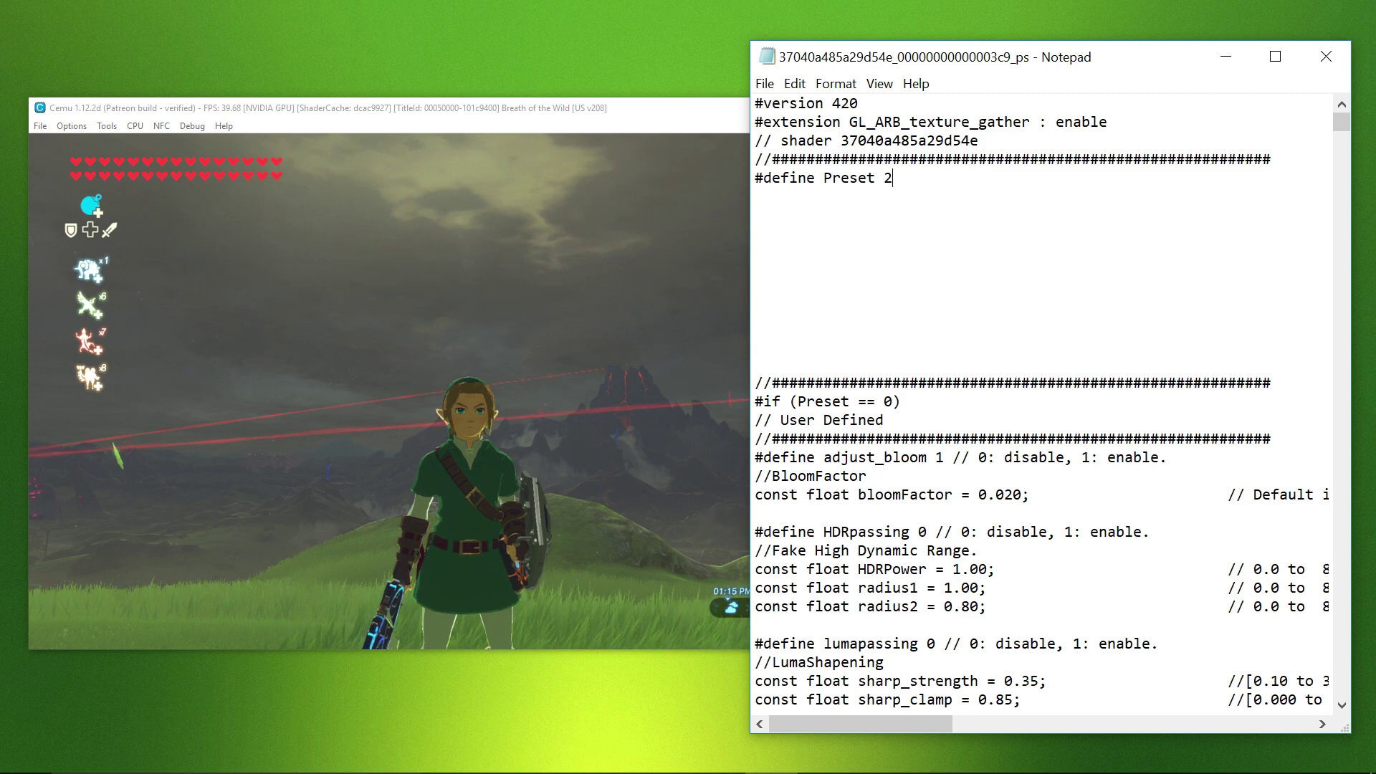
{"action": "key", "text": "ctrl+s"}
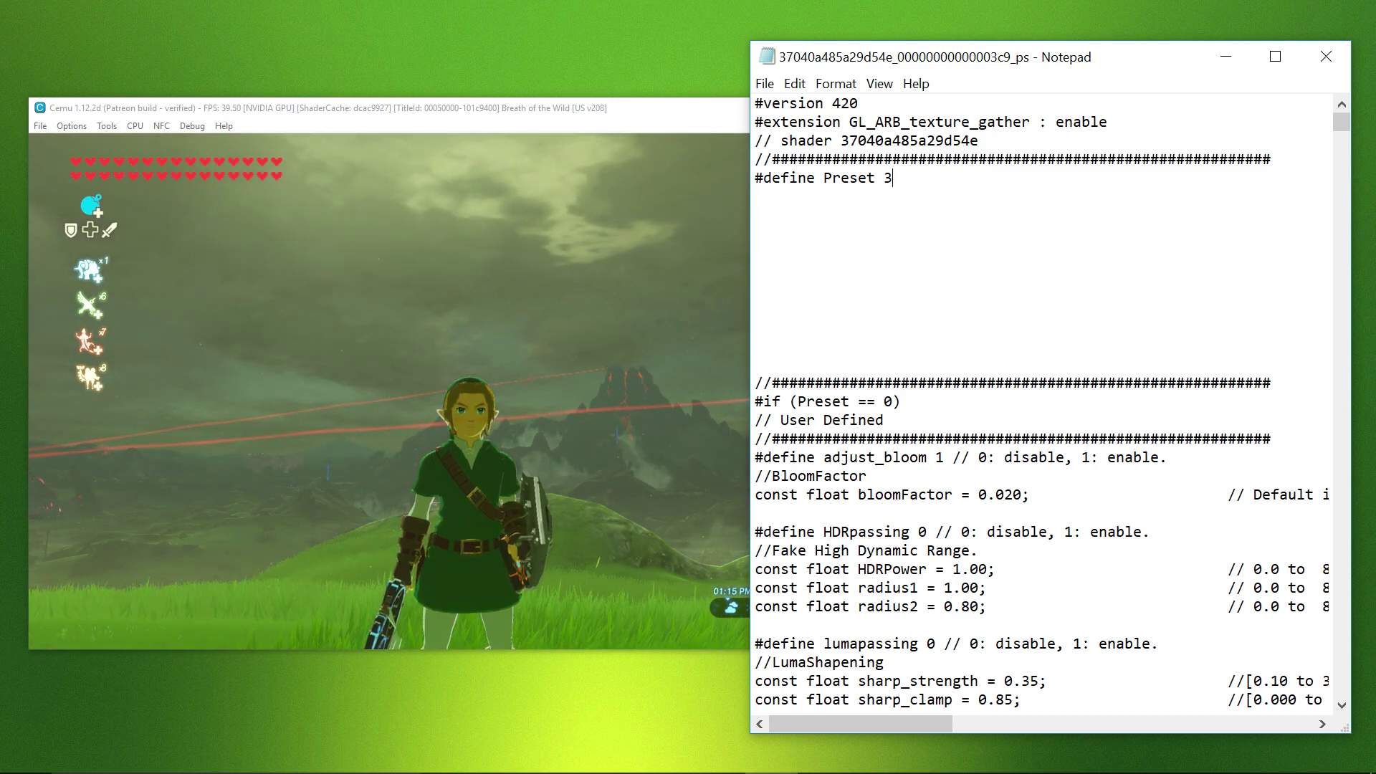
{"action": "key", "text": "ctrl+s"}
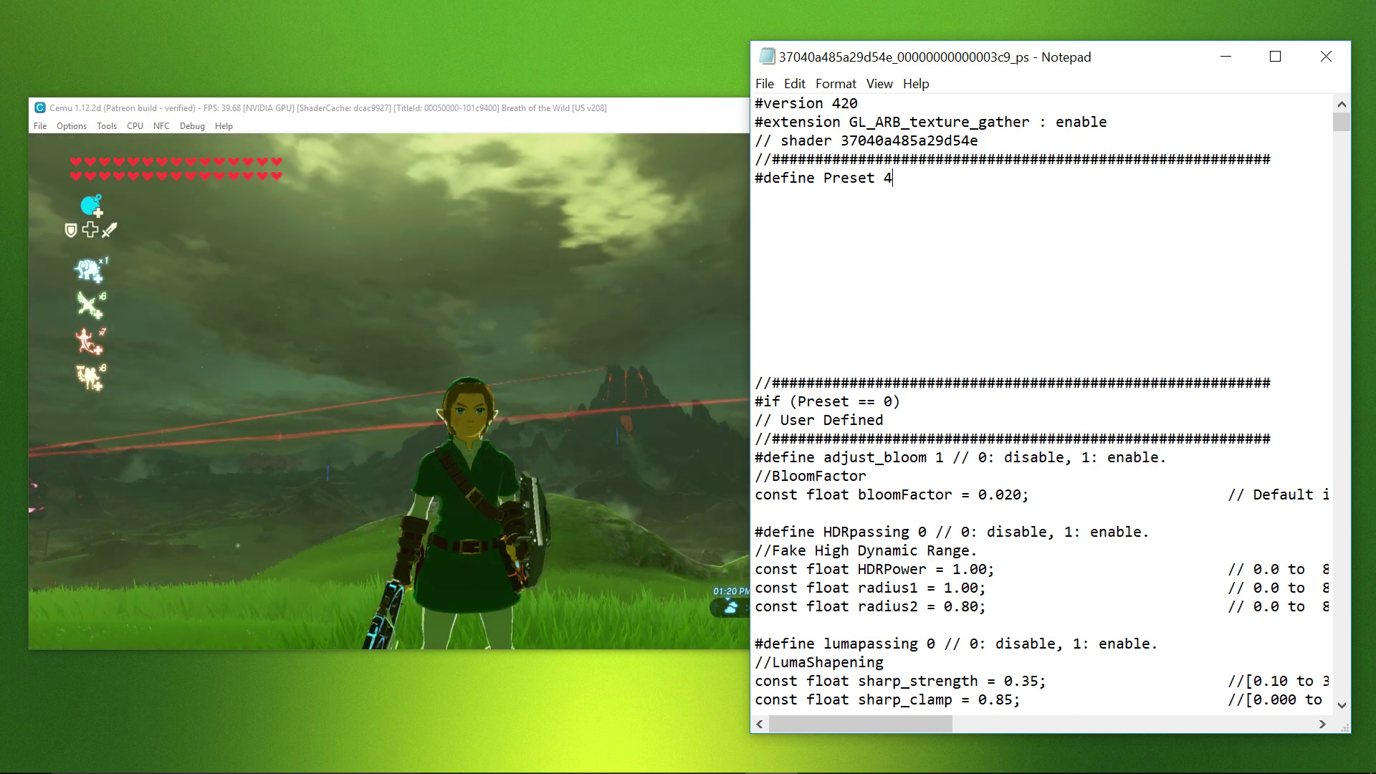
Change the shader's Preset define to 5, 6 and 7 in turn, saving the file to preview them in the game.
{"action": "key", "text": "BackSpace"}
{"action": "type", "text": "5"}
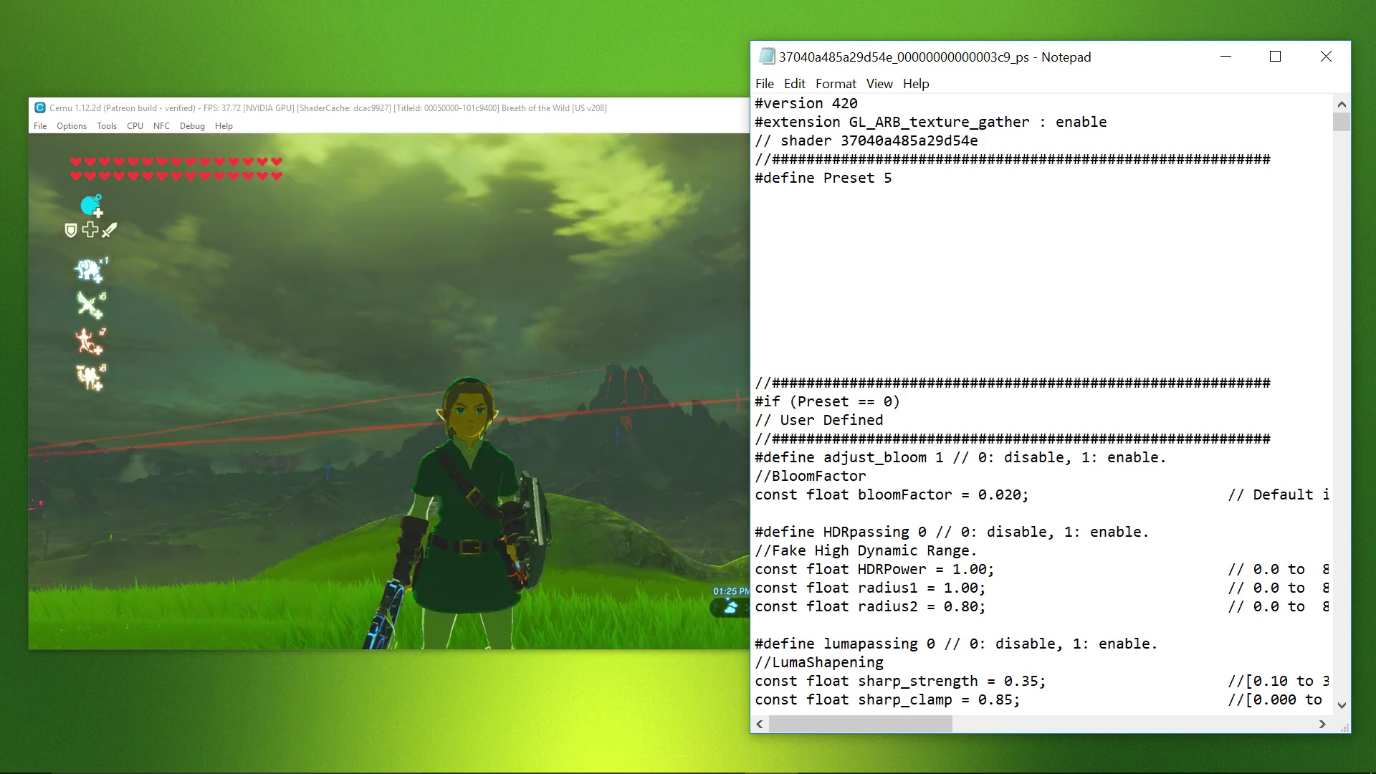
{"action": "key", "text": "BackSpace"}
{"action": "type", "text": "6"}
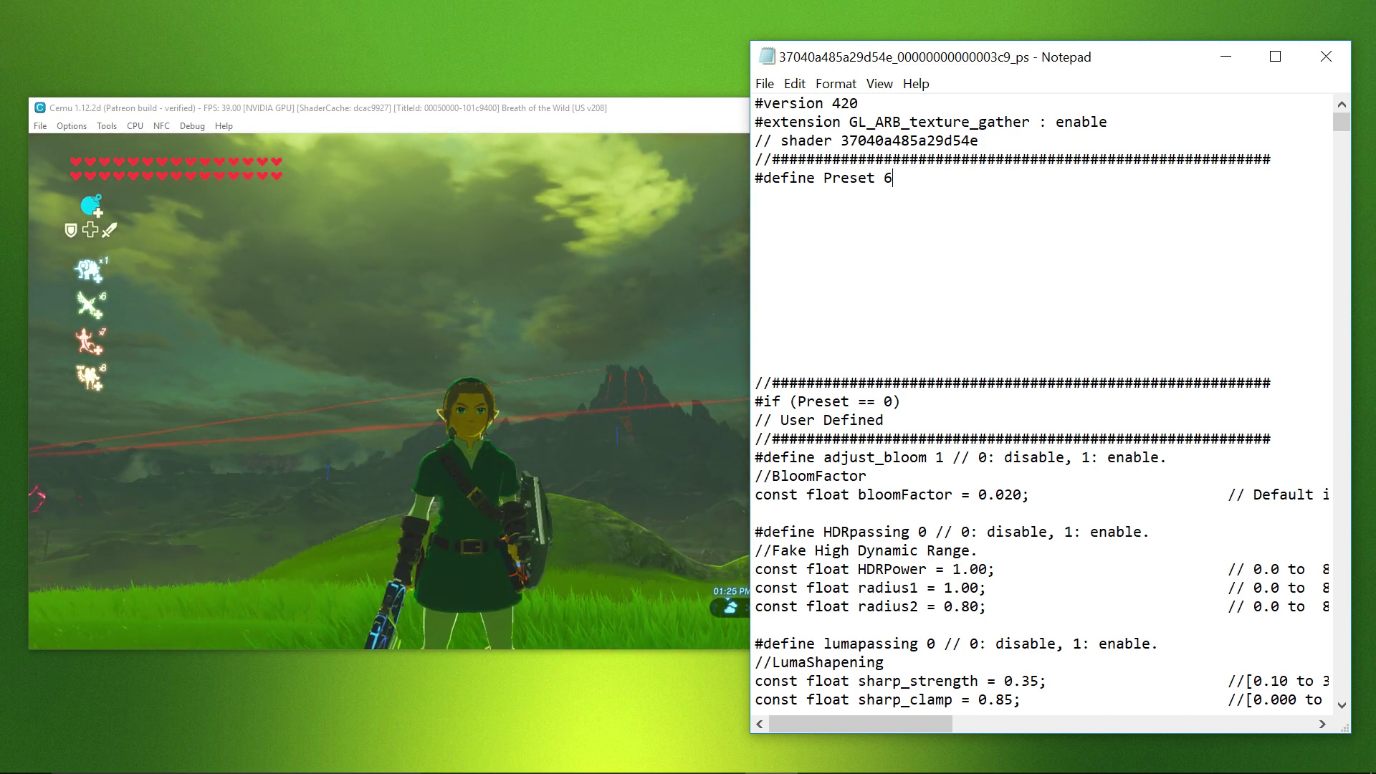
{"action": "key", "text": "ctrl+s"}
{"action": "key", "text": "BackSpace"}
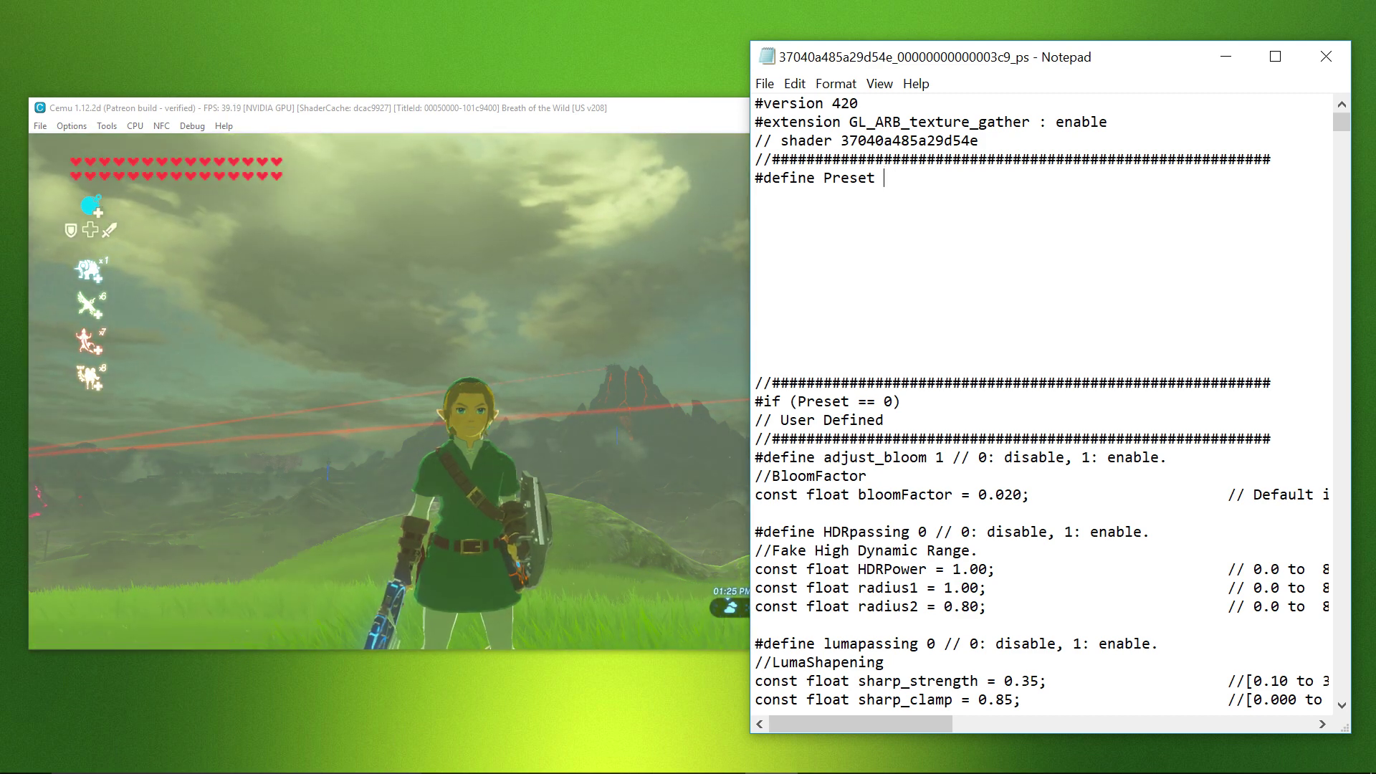
{"action": "type", "text": "7"}
{"action": "key", "text": "ctrl+s"}
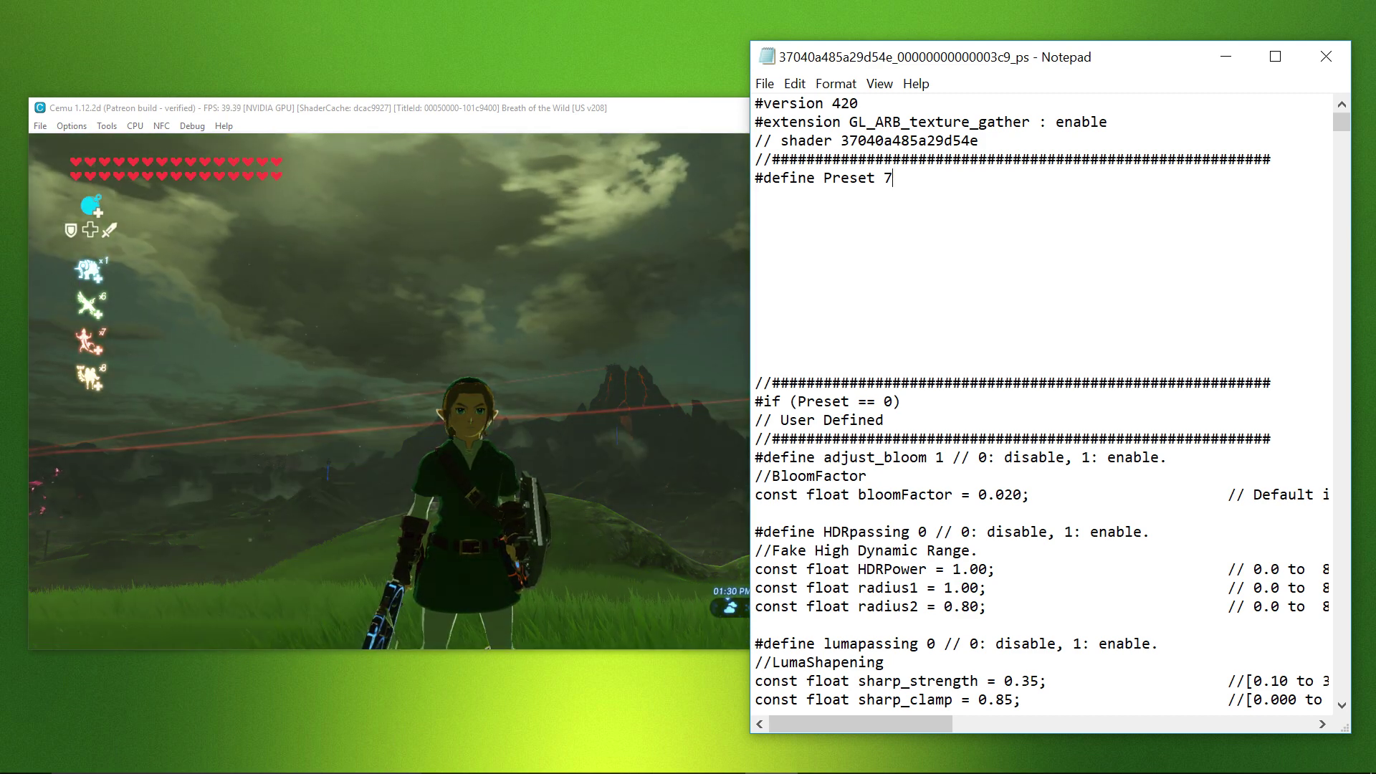
Preview presets 8 and 9 by entering each in the shader's Preset define and saving the file.
{"action": "key", "text": "BackSpace"}
{"action": "type", "text": "8"}
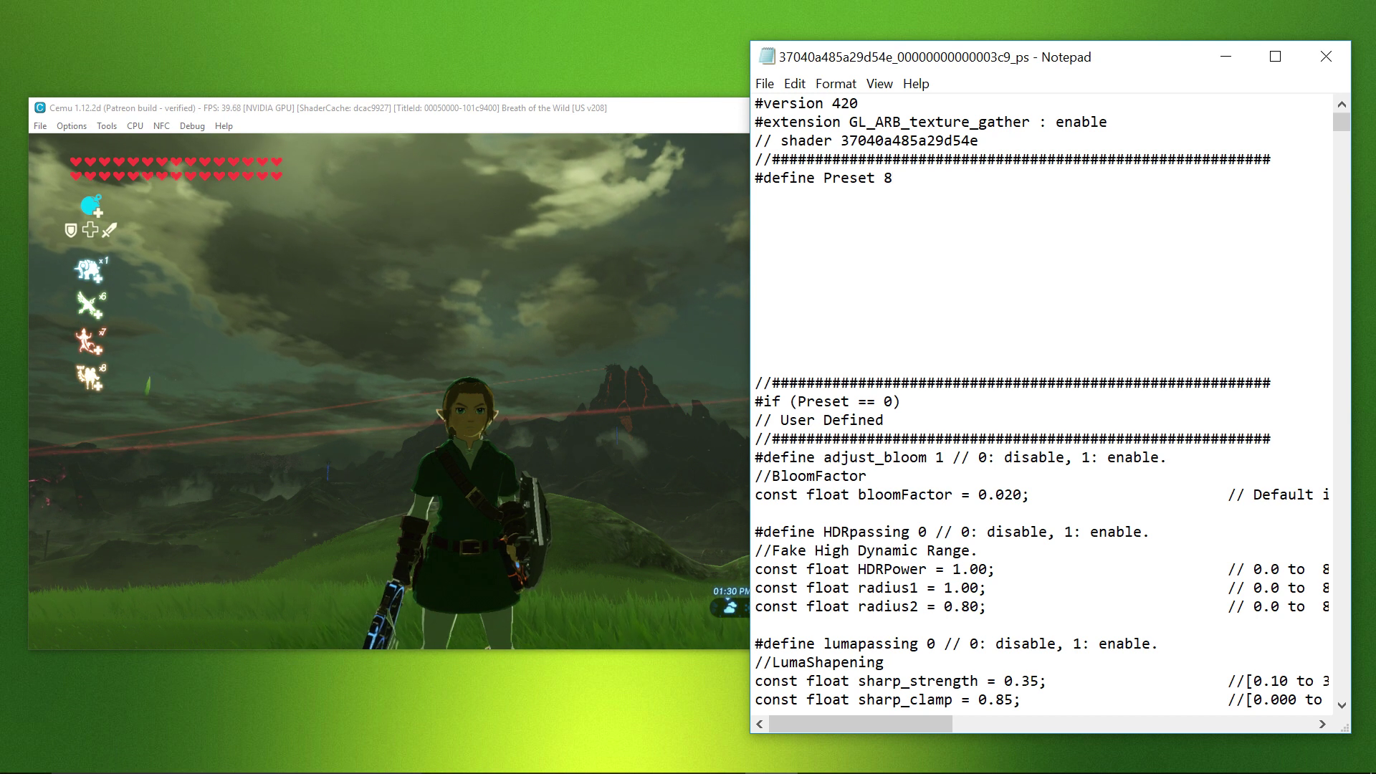
{"action": "key", "text": "ctrl+s"}
{"action": "key", "text": "BackSpace"}
{"action": "type", "text": "9"}
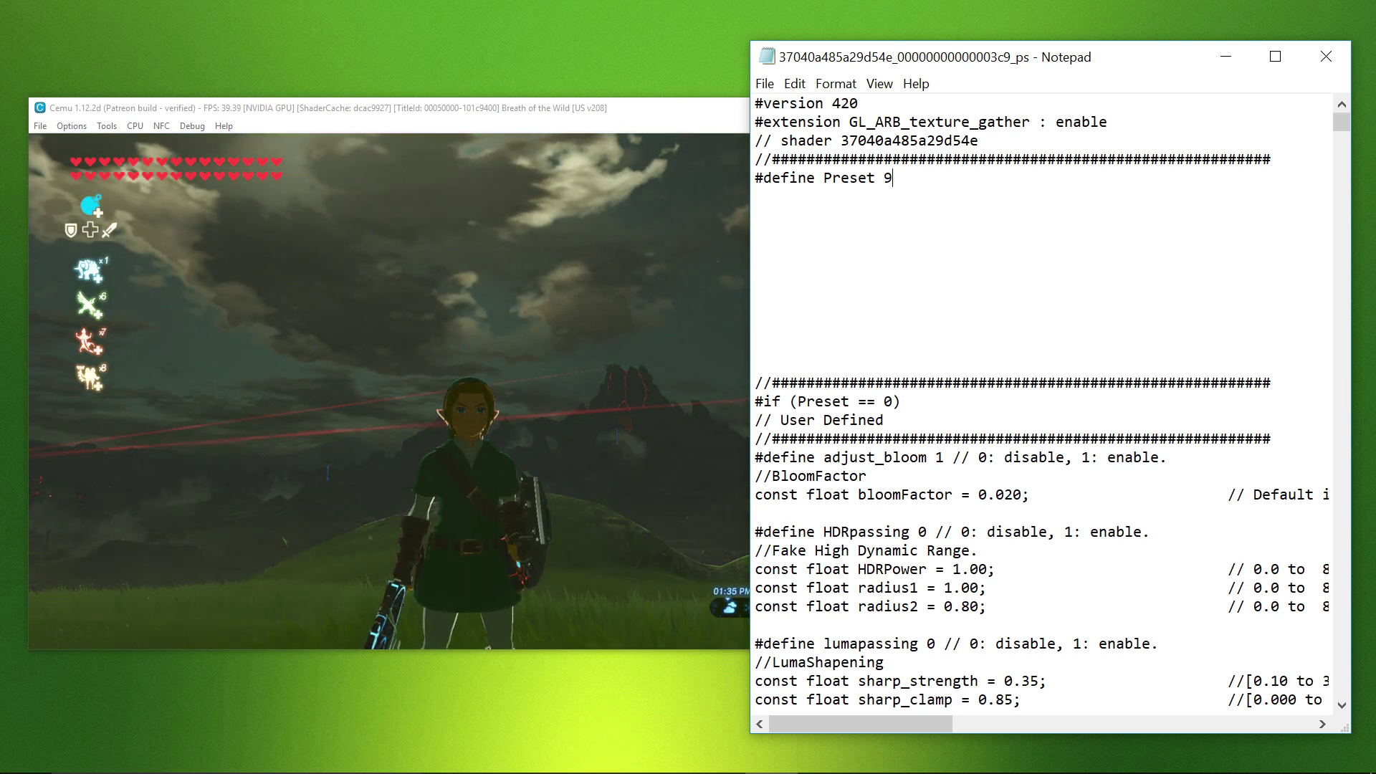
{"action": "key", "text": "ctrl+s"}
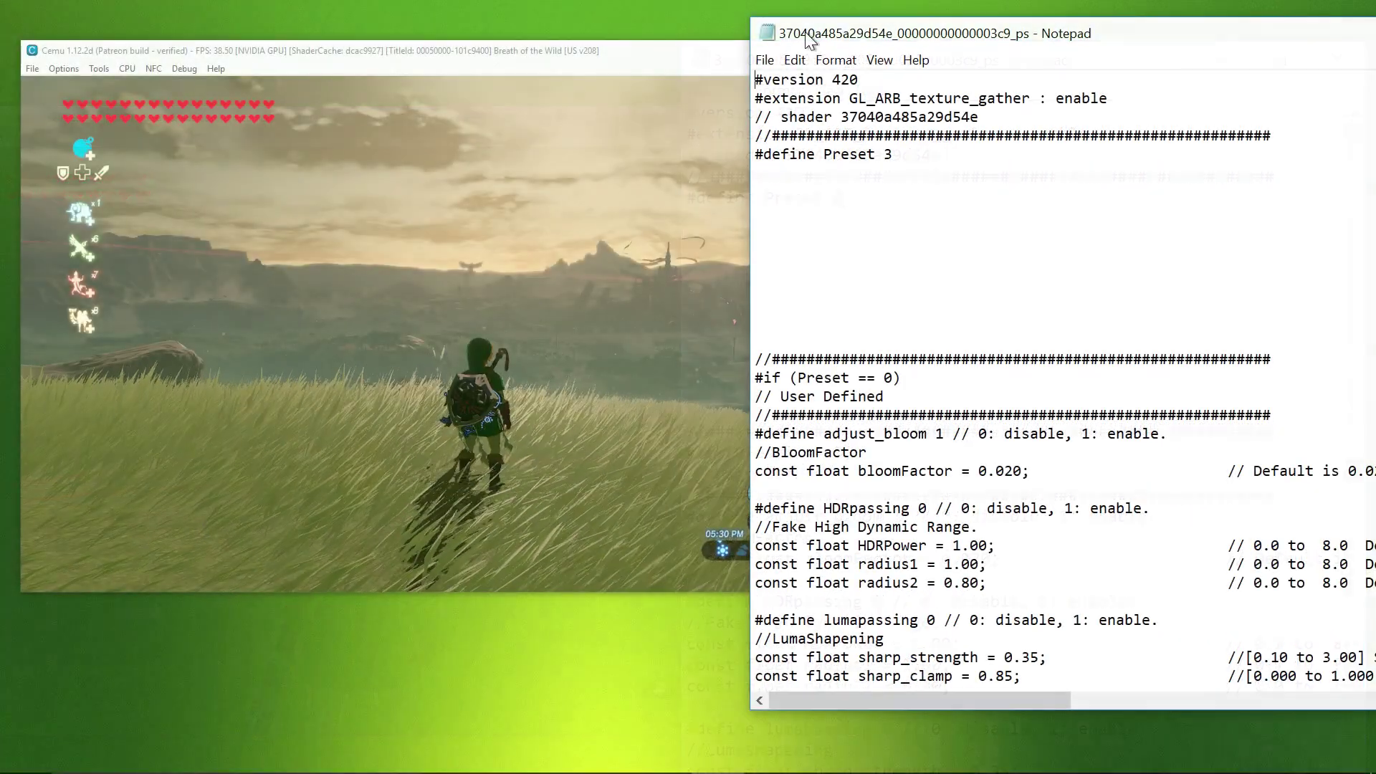
Set the shader's Preset define to 0 for the user-defined settings, save the file and check the result in the game.
{"action": "left_click", "coordinate": [893, 154]}
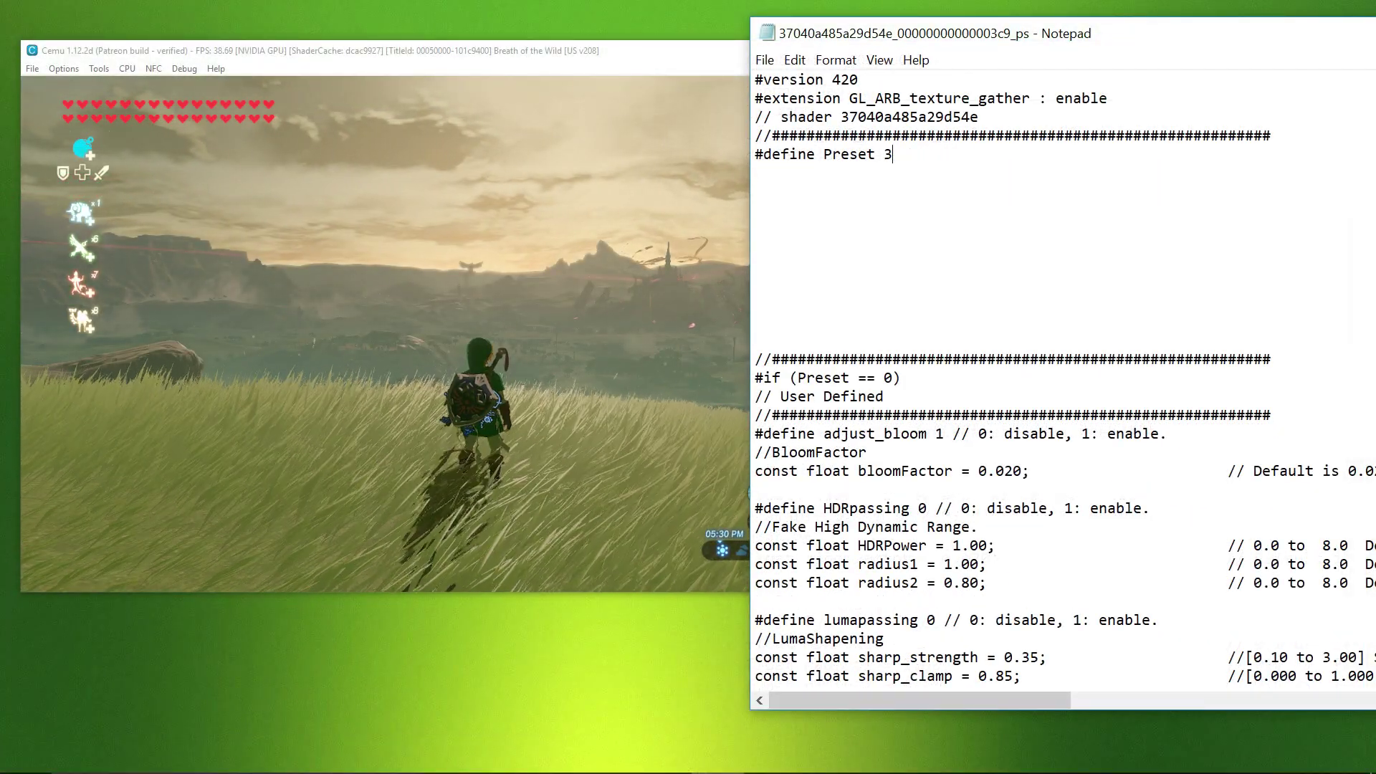
{"action": "key", "text": "BackSpace"}
{"action": "type", "text": "0"}
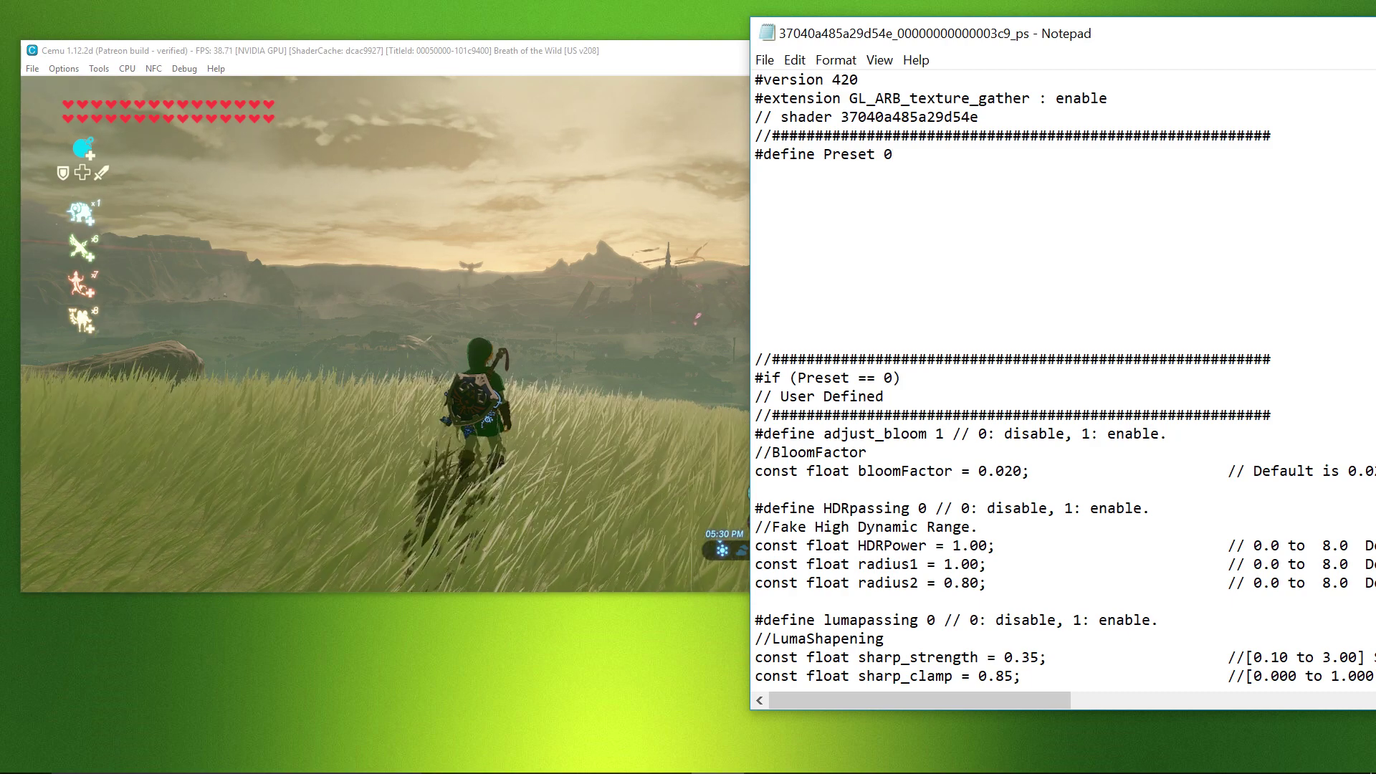
{"action": "left_click", "coordinate": [764, 60]}
{"action": "left_click", "coordinate": [795, 128]}
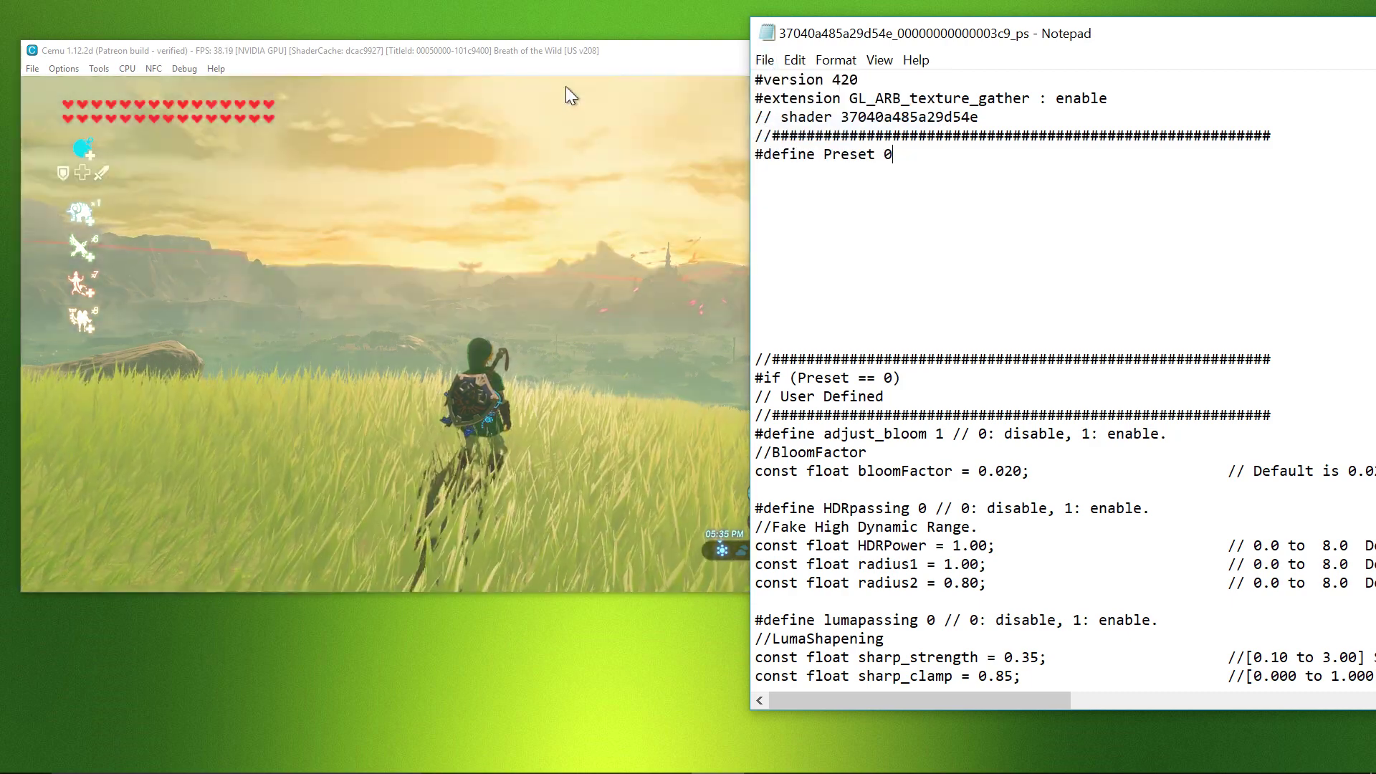
{"action": "left_click", "coordinate": [566, 56]}
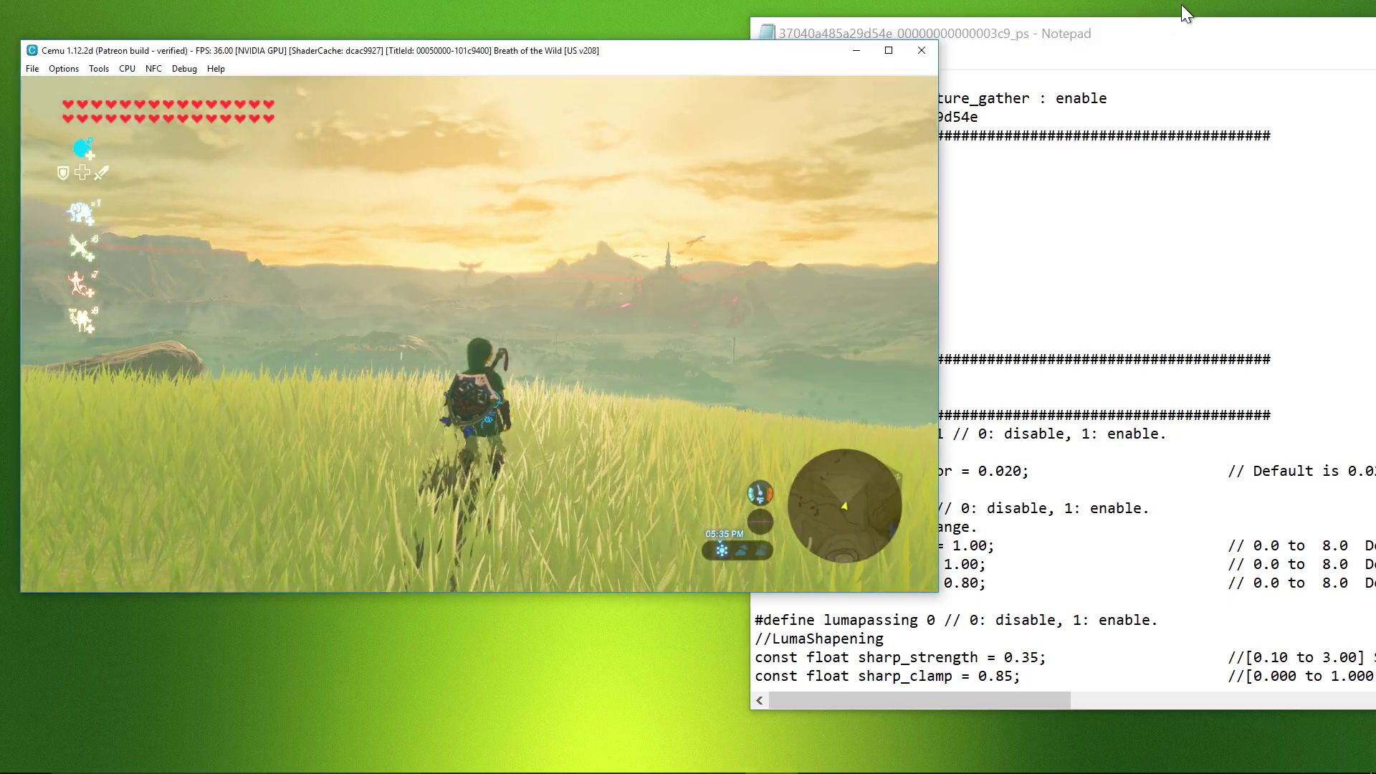
{"action": "left_click", "coordinate": [1159, 42]}
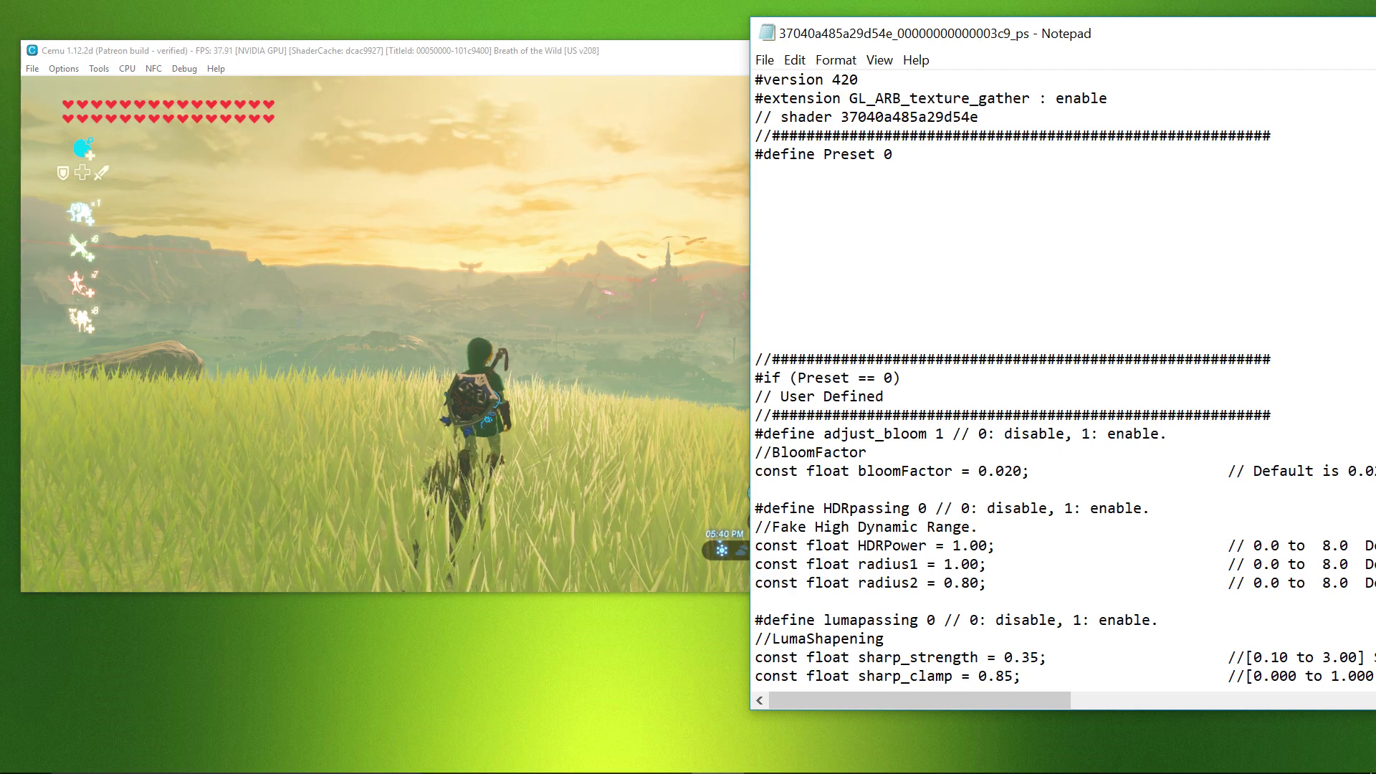
Look through the user-defined shader settings, from adjust_bloom down to the line where the built-in presets begin.
{"action": "left_click_drag", "start_coordinate": [832, 415], "coordinate": [920, 415]}
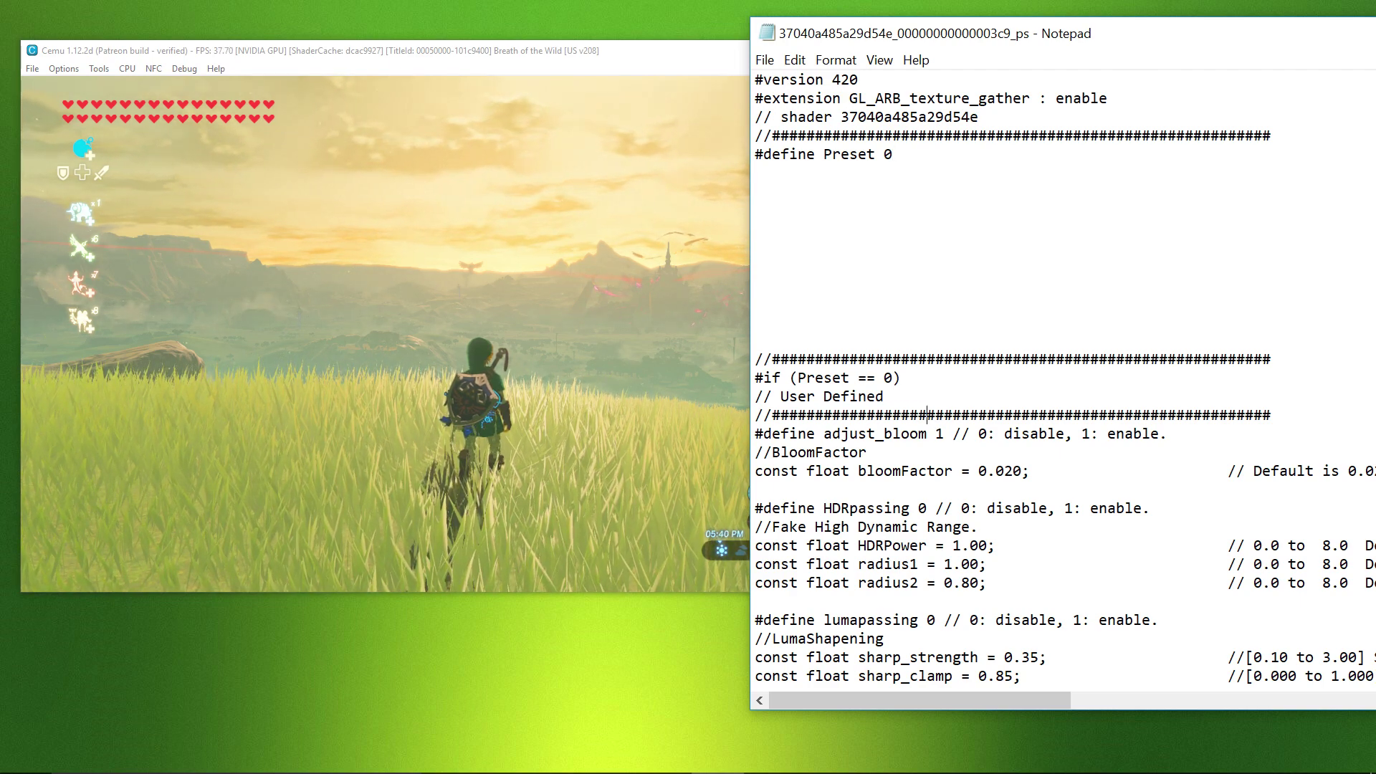
{"action": "scroll", "coordinate": [1061, 380], "scroll_direction": "down", "scroll_amount": 20}
{"action": "scroll", "coordinate": [1061, 380], "scroll_direction": "down", "scroll_amount": 7}
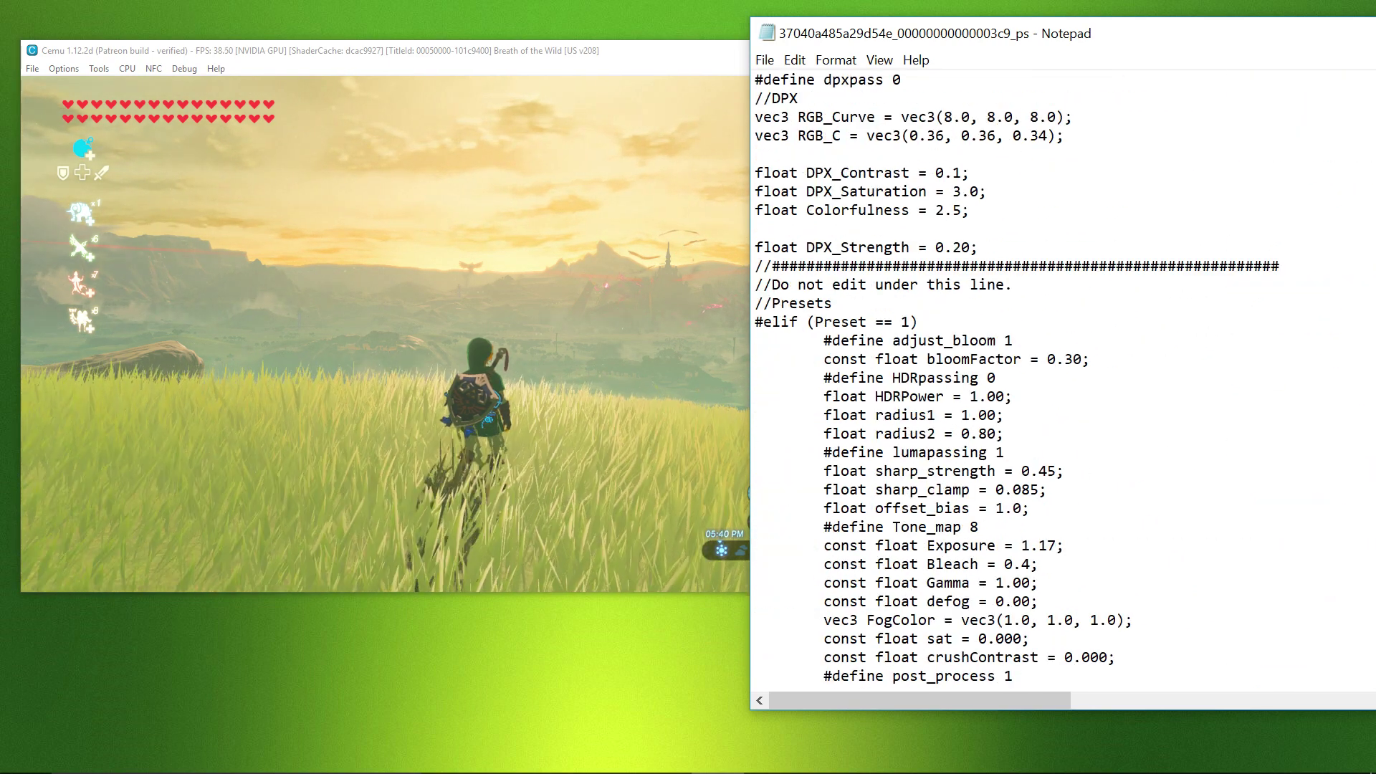
{"action": "scroll", "coordinate": [1061, 380], "scroll_direction": "up", "scroll_amount": 2}
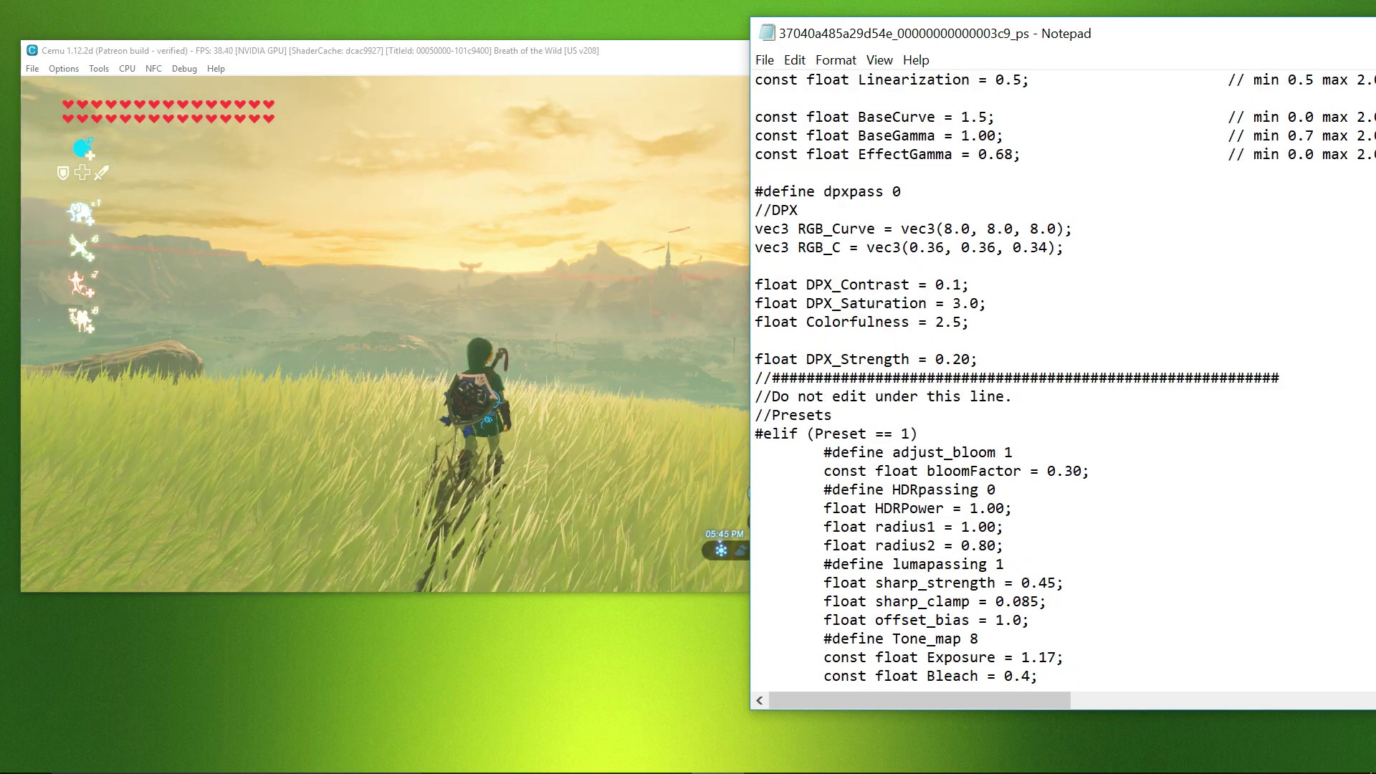
{"action": "scroll", "coordinate": [1061, 379], "scroll_direction": "up", "scroll_amount": 18}
{"action": "scroll", "coordinate": [928, 303], "scroll_direction": "up", "scroll_amount": 17}
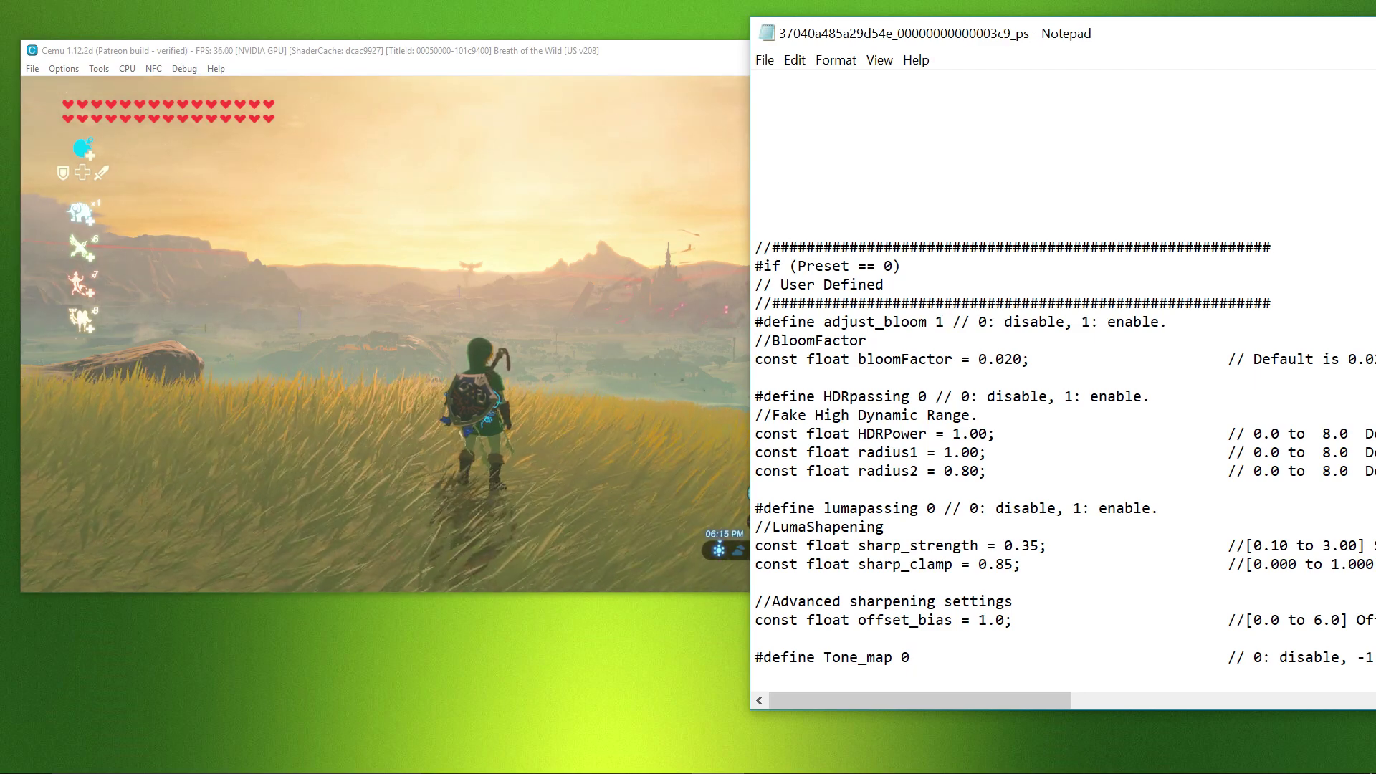
Disable bloom adjustment by setting the adjust_bloom define to 0 and save the shader file to preview it in the game.
{"action": "key", "text": "BackSpace"}
{"action": "type", "text": "0"}
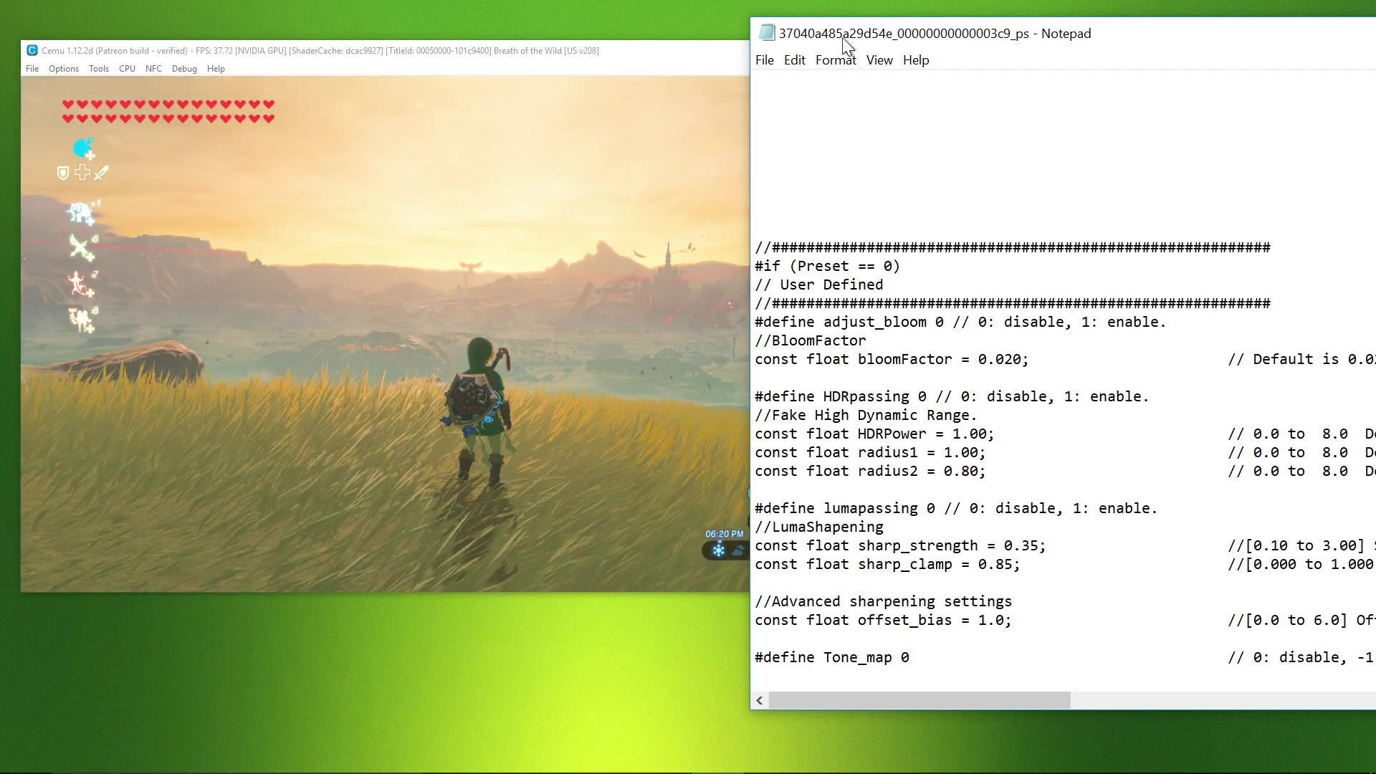
{"action": "left_click", "coordinate": [764, 60]}
{"action": "left_click", "coordinate": [788, 128]}
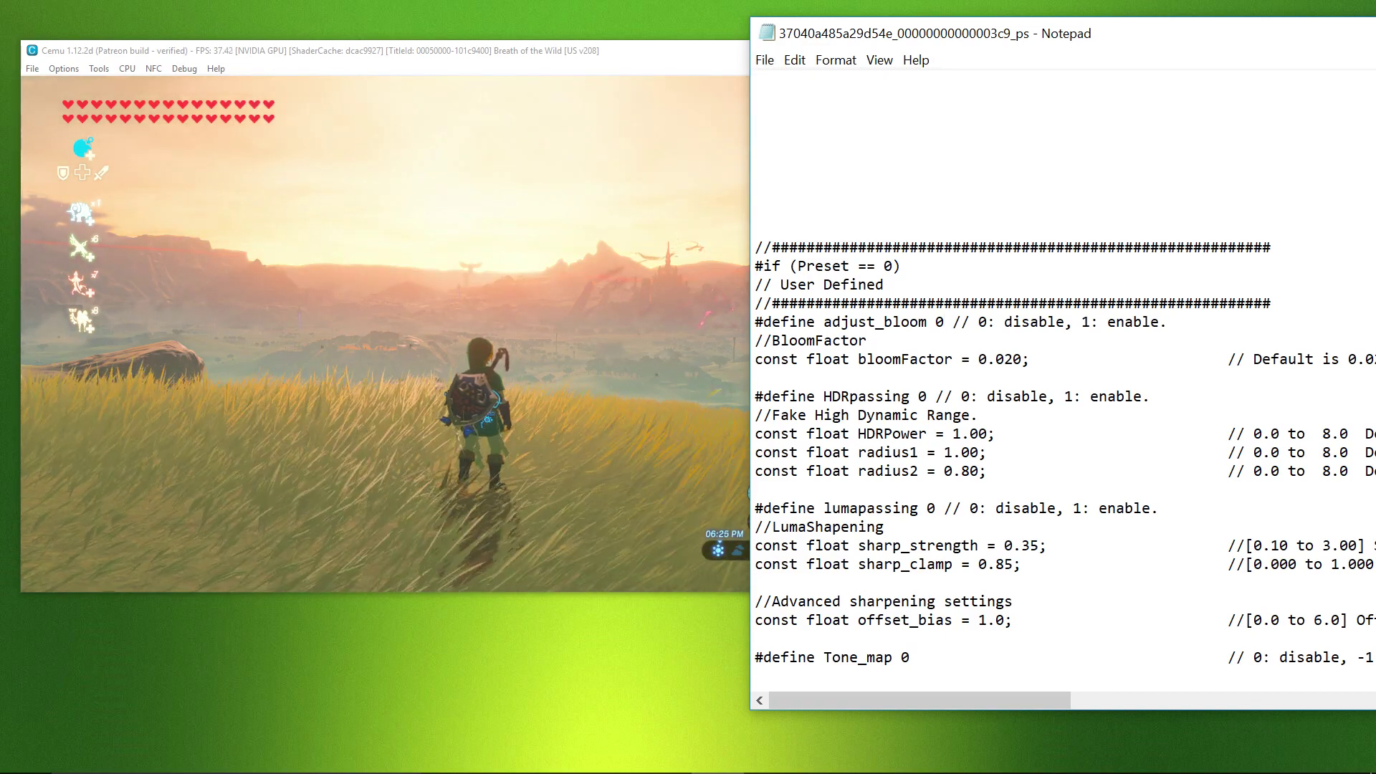
Re-enable bloom adjustment by setting the adjust_bloom define back to 1 and save the shader file.
{"action": "key", "text": "BackSpace"}
{"action": "type", "text": "1"}
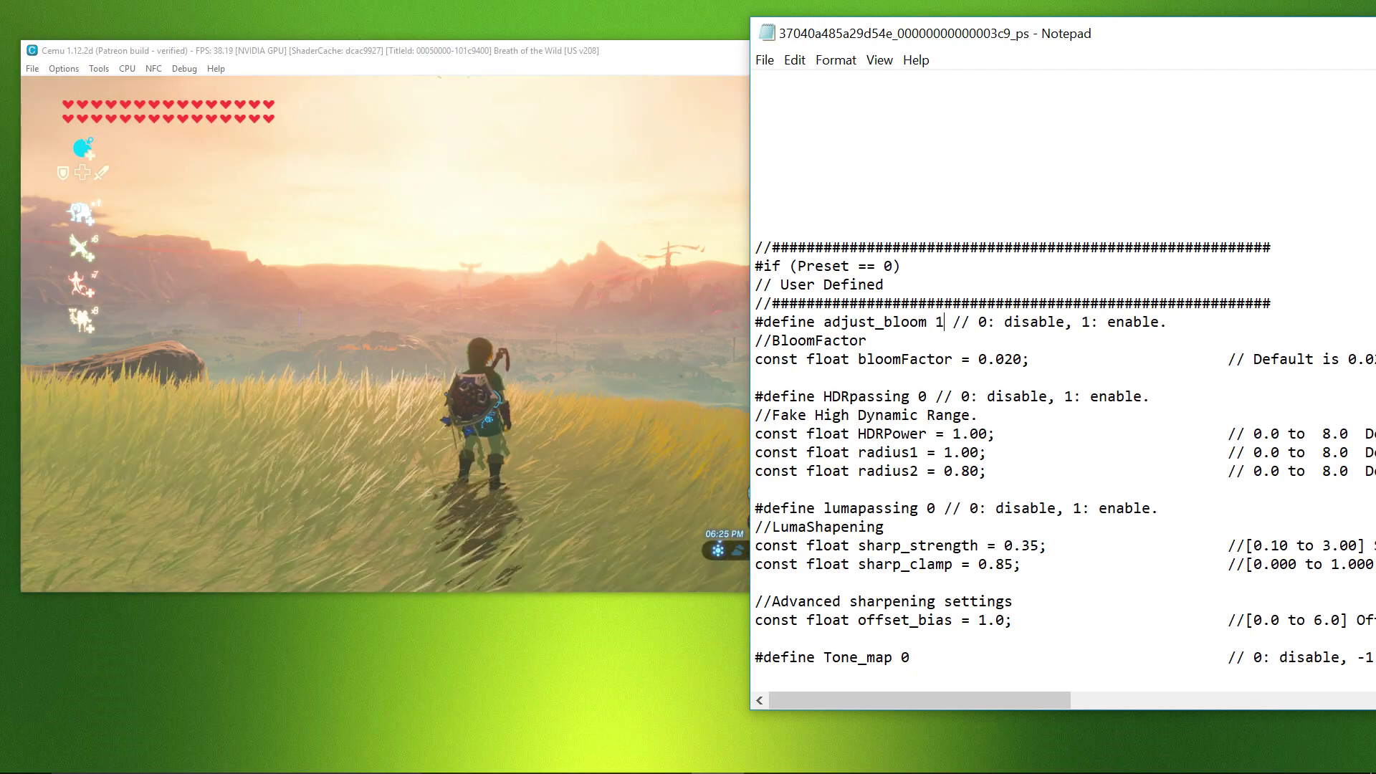
{"action": "left_click", "coordinate": [764, 60]}
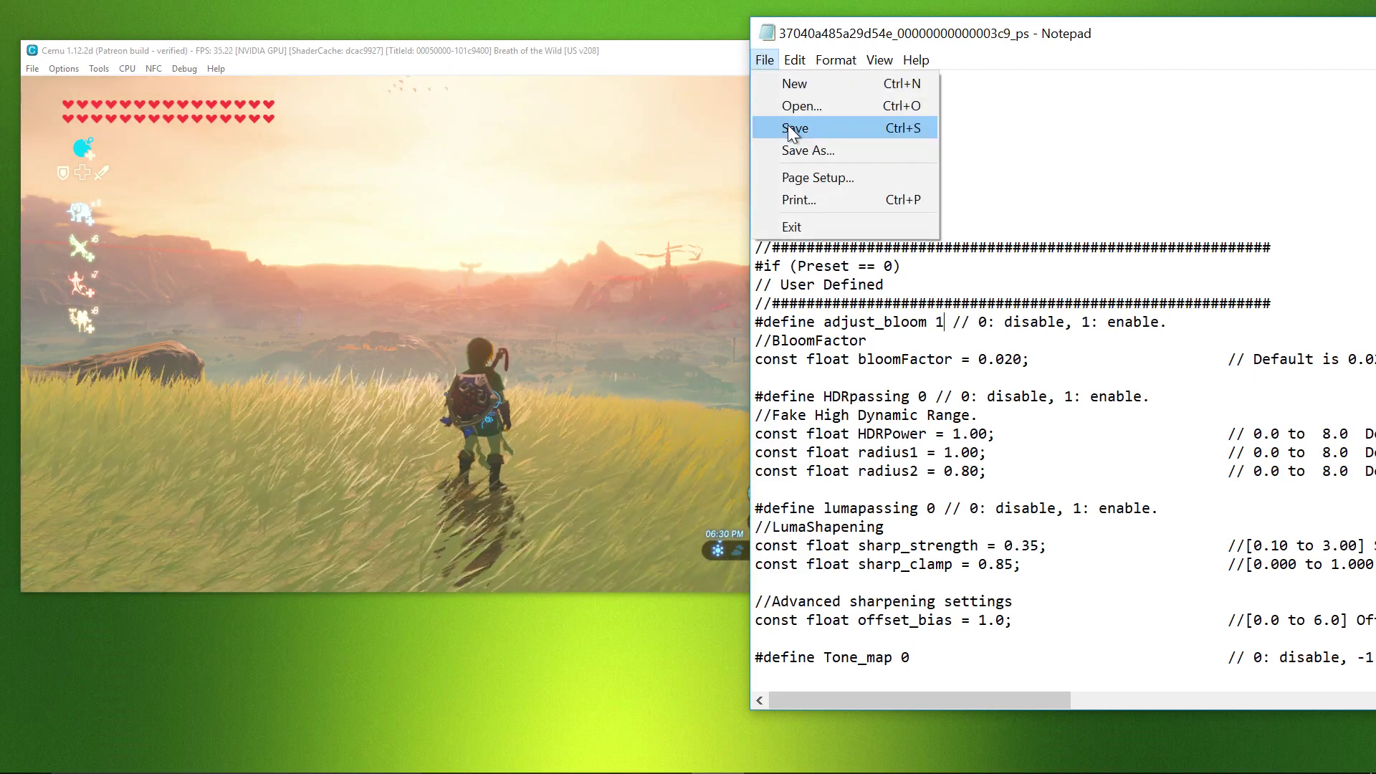
{"action": "left_click", "coordinate": [792, 127]}
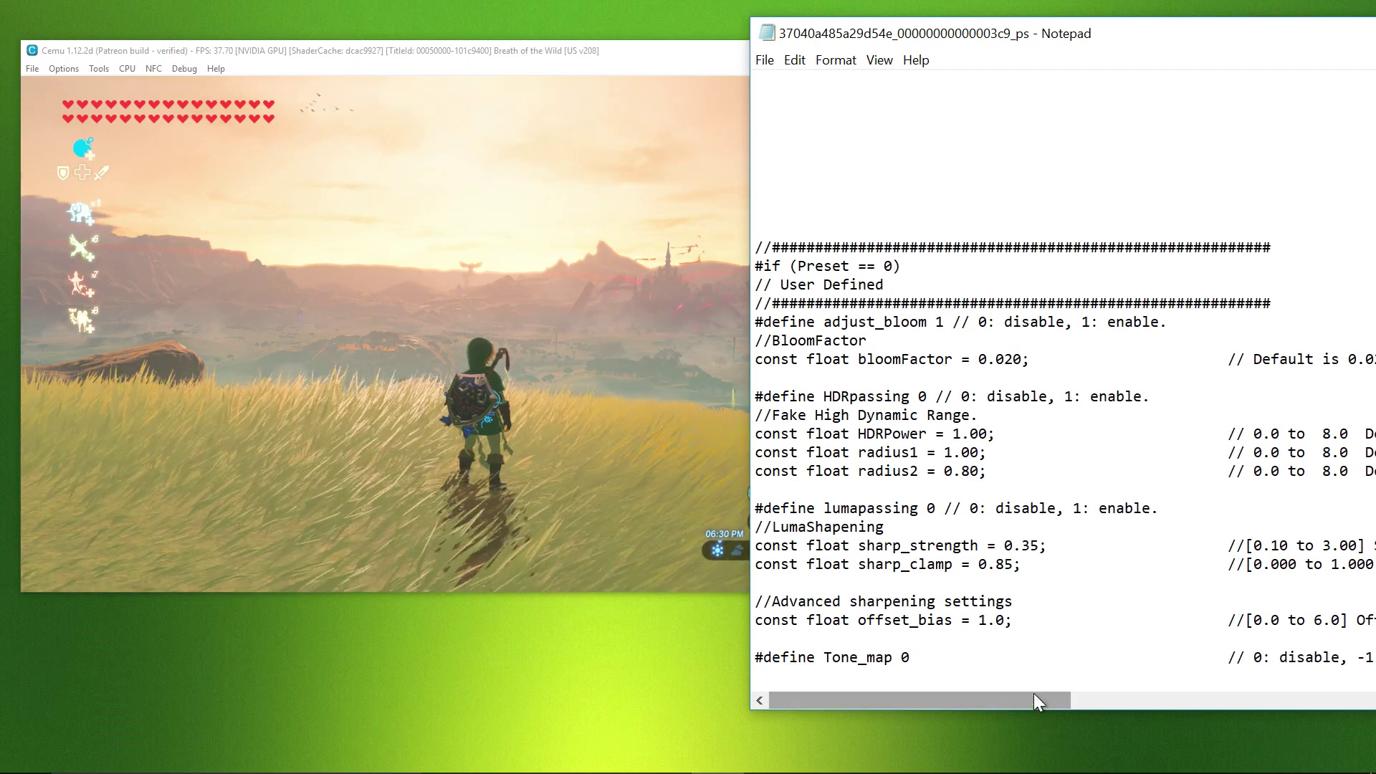
Check the comment with the bloomFactor default, set bloomFactor to 5, save the file and view the effect in the game window.
{"action": "left_click_drag", "start_coordinate": [998, 704], "coordinate": [1157, 704]}
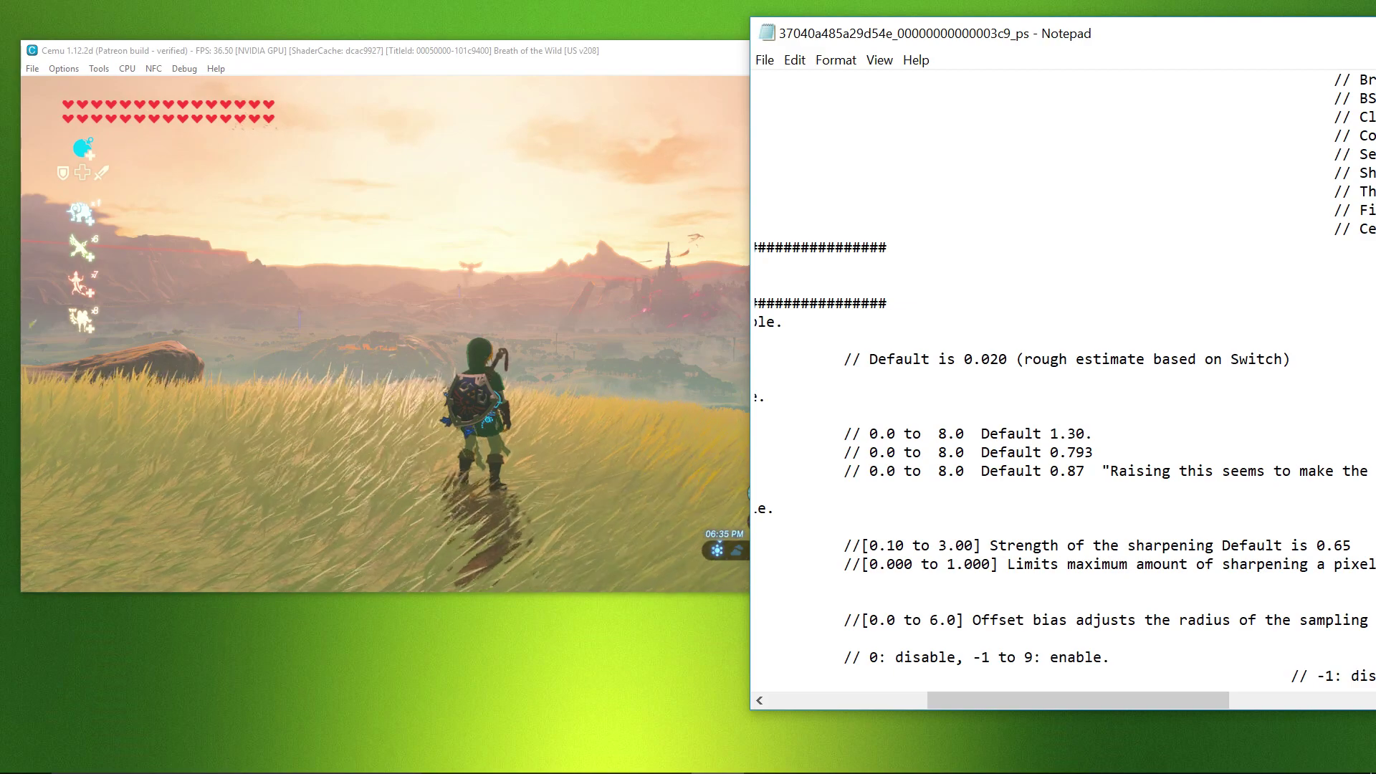
{"action": "left_click_drag", "start_coordinate": [1157, 704], "coordinate": [950, 699]}
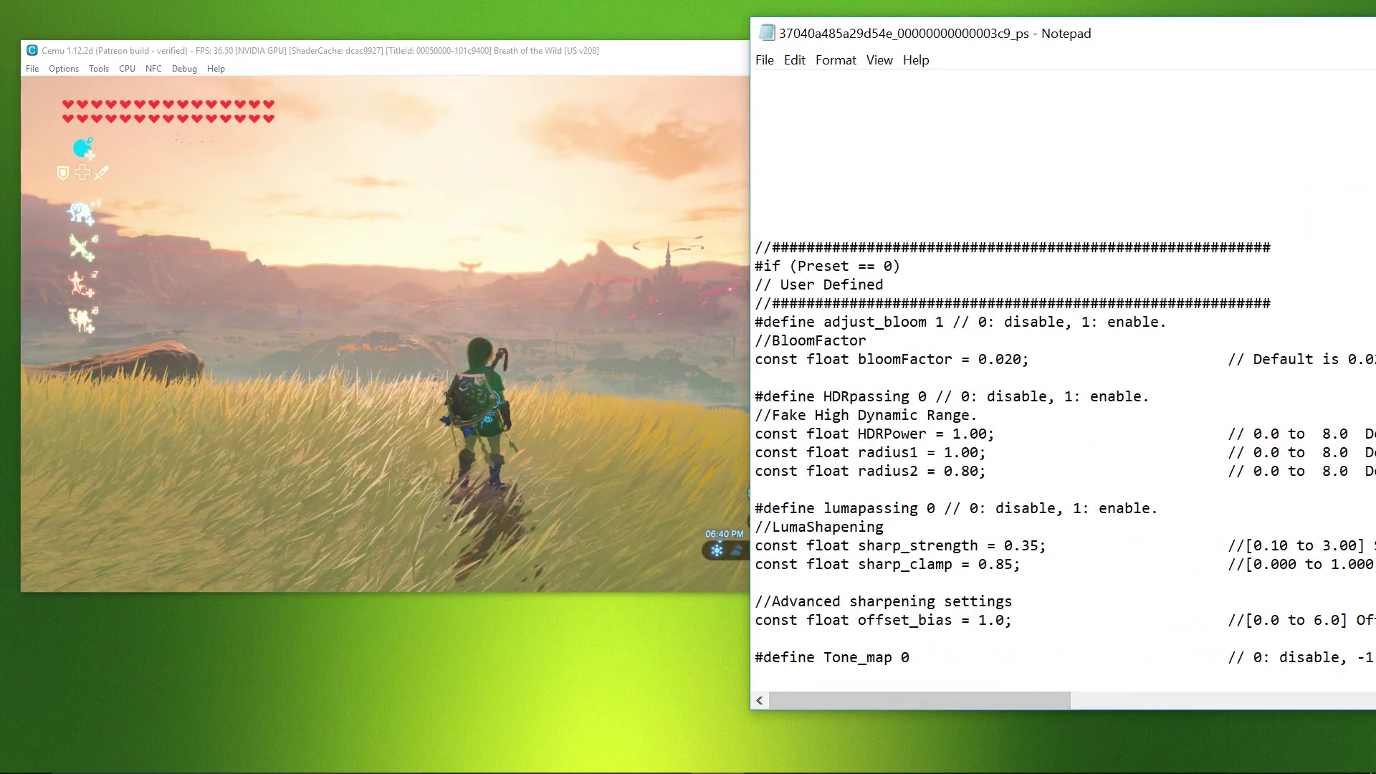
{"action": "left_click", "coordinate": [944, 322]}
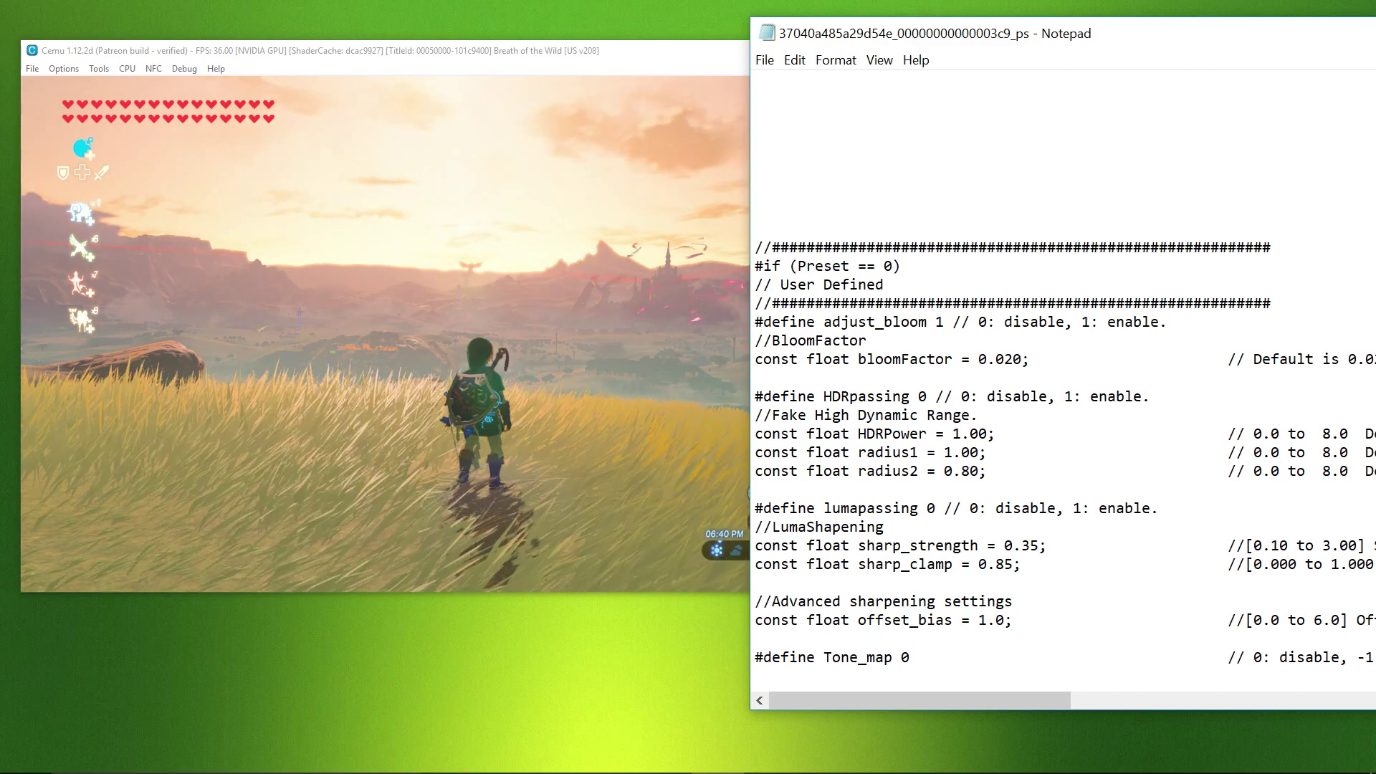
{"action": "key", "text": "Down"}
{"action": "key", "text": "Down"}
{"action": "key", "text": "shift+Right"}
{"action": "key", "text": "shift+Right"}
{"action": "key", "text": "shift+Right"}
{"action": "key", "text": "shift+Right"}
{"action": "key", "text": "shift+Right"}
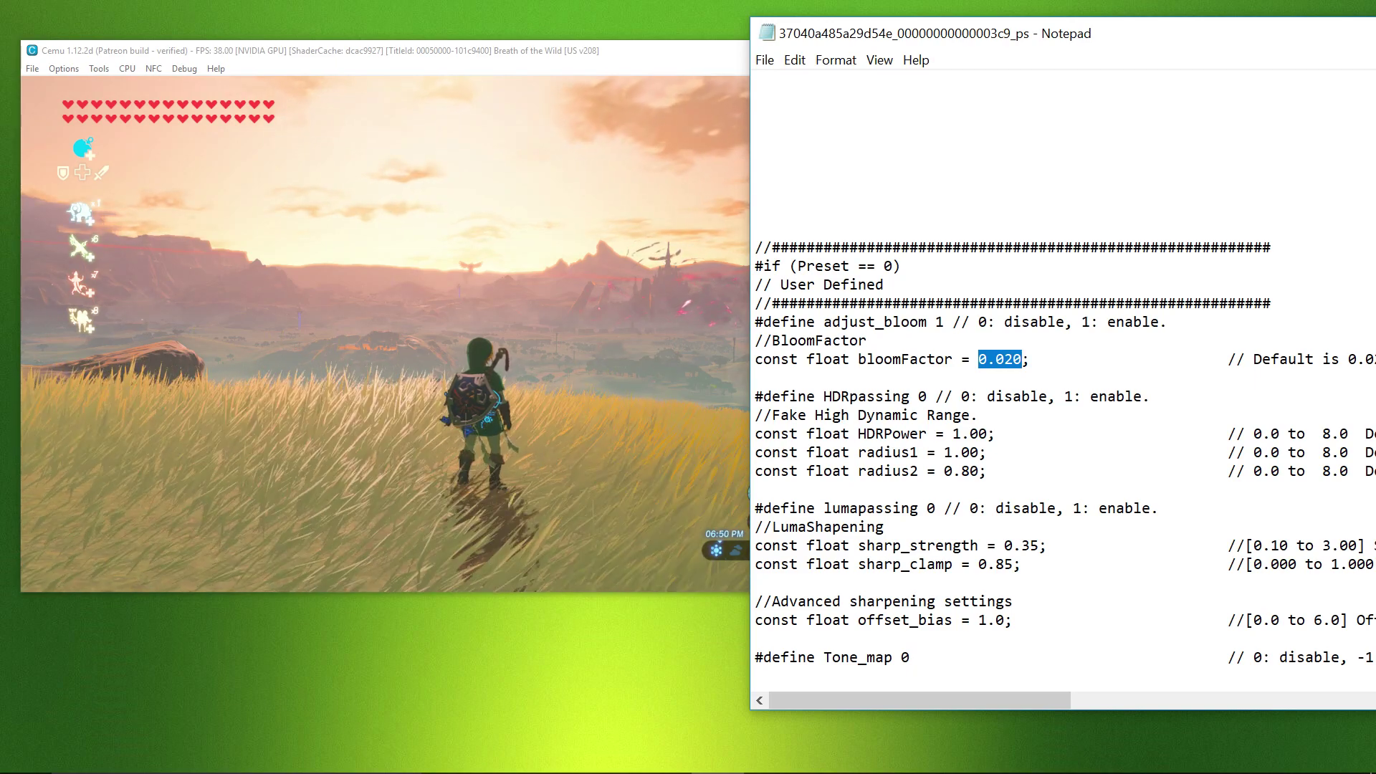
{"action": "type", "text": "5"}
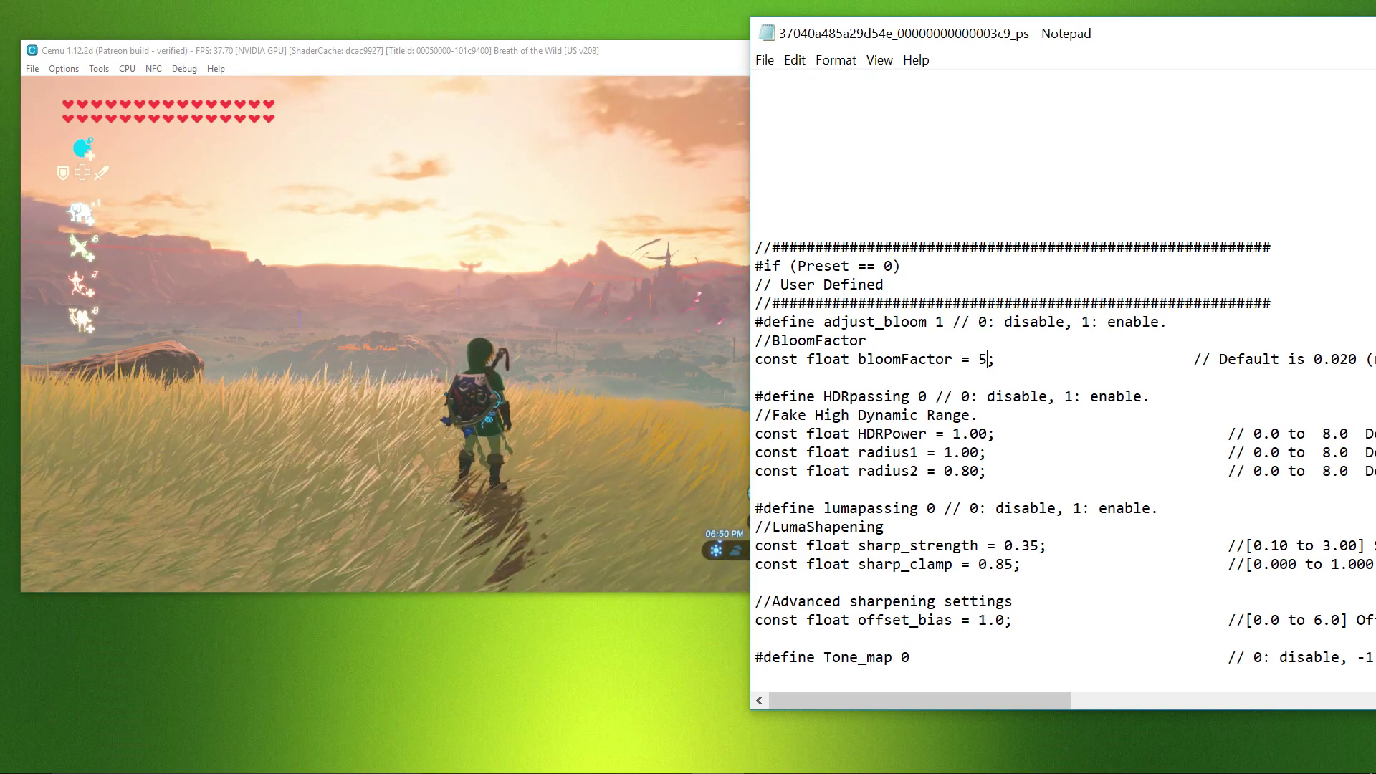
{"action": "left_click", "coordinate": [765, 61]}
{"action": "left_click", "coordinate": [781, 126]}
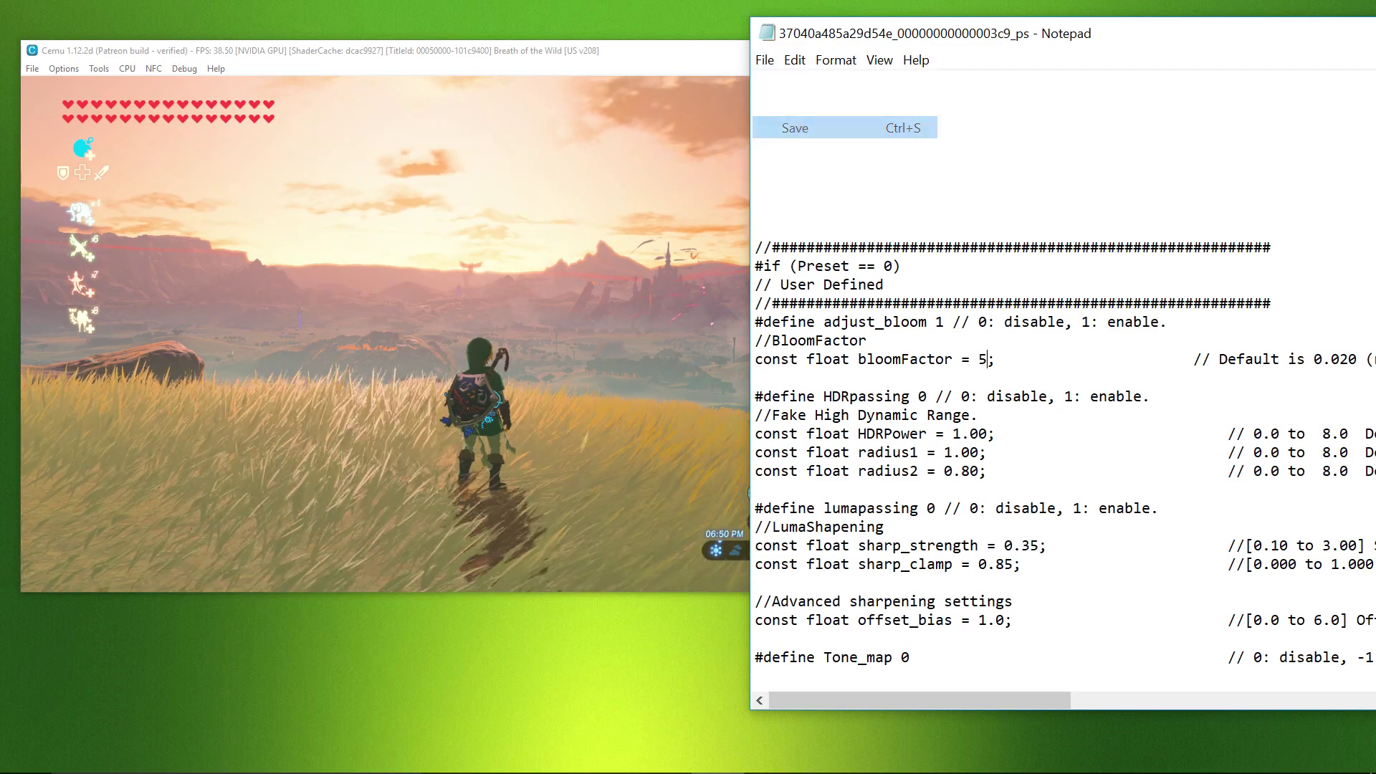
{"action": "left_click", "coordinate": [624, 47]}
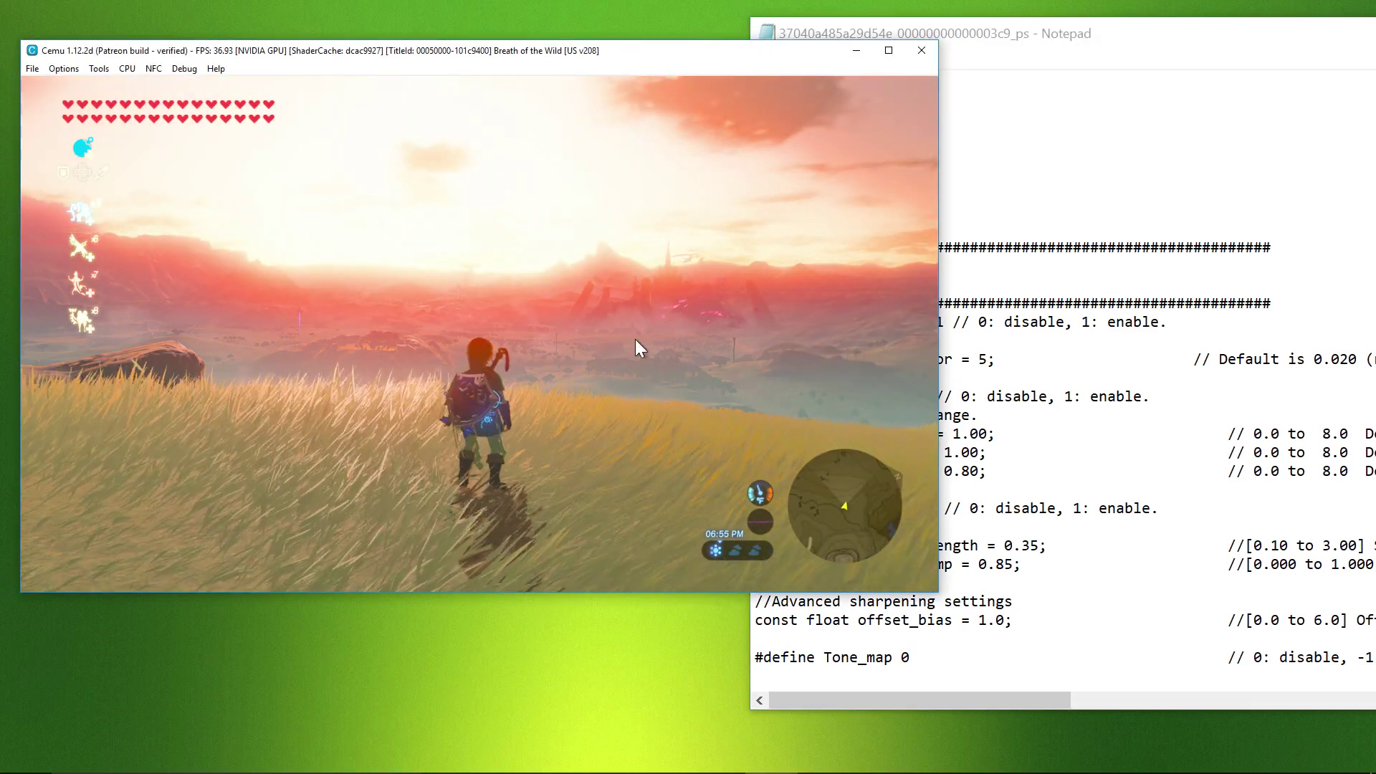
Return to the shader file, undo the bloomFactor change and save the file.
{"action": "left_click", "coordinate": [1025, 32]}
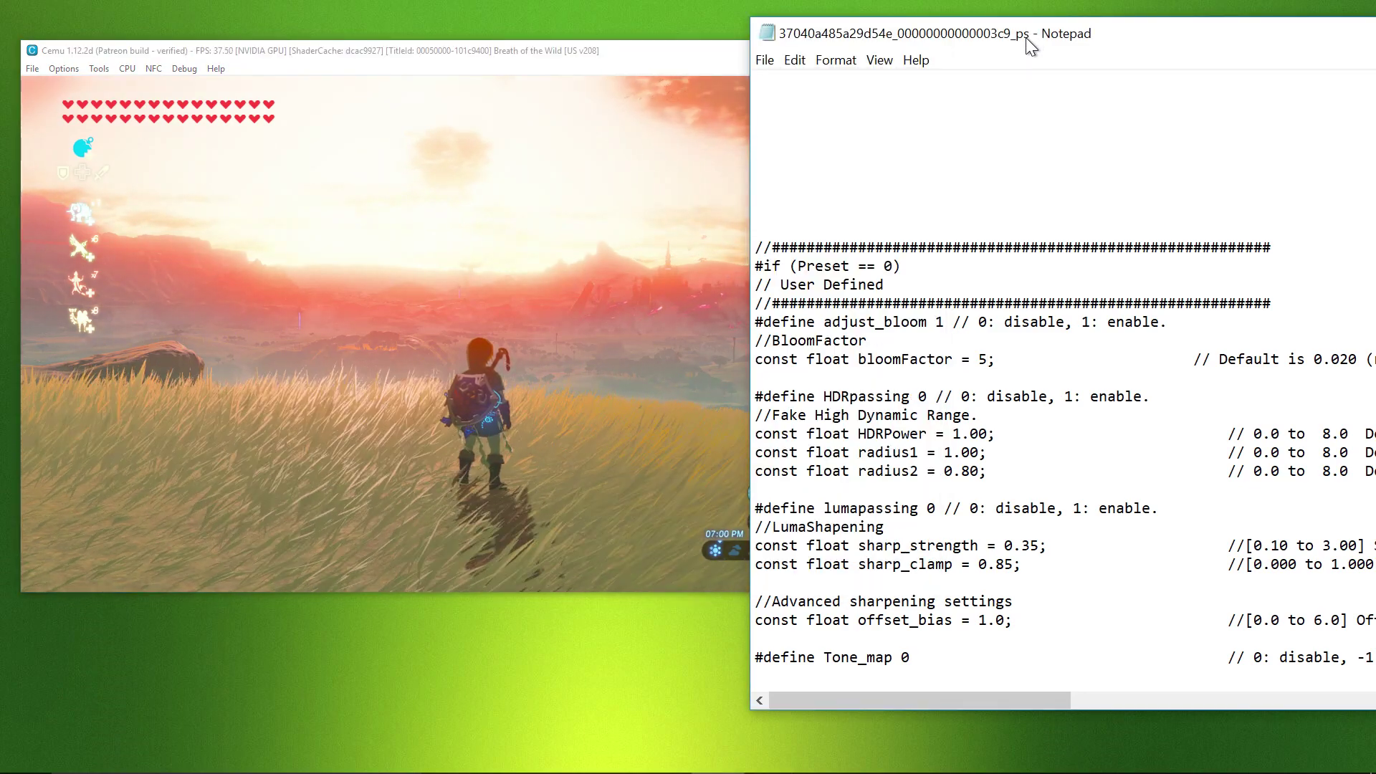
{"action": "key", "text": "ctrl+z"}
{"action": "left_click", "coordinate": [764, 59]}
{"action": "left_click", "coordinate": [796, 127]}
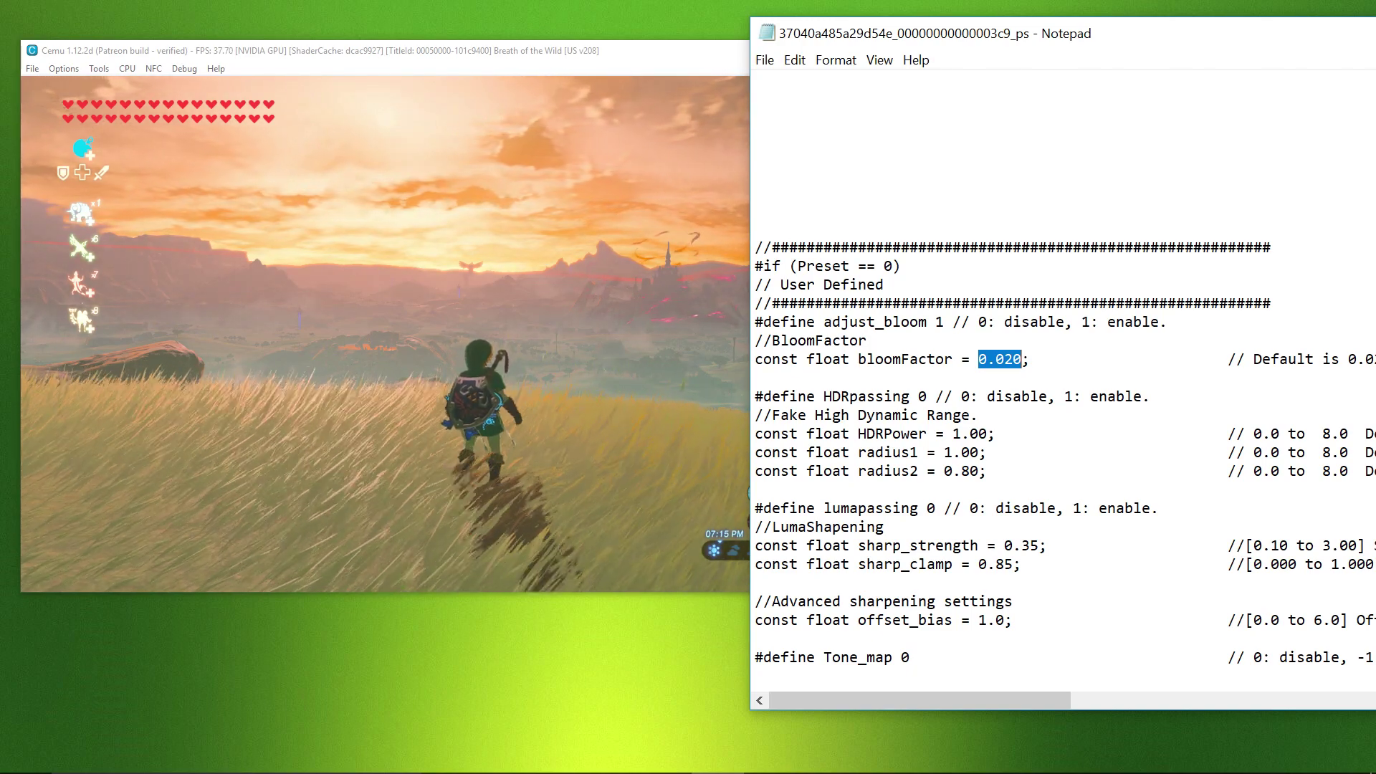
Enable the fake HDR by setting the HDRpassing define to 1, save the file and view the effect in the game window.
{"action": "scroll", "coordinate": [1061, 401], "scroll_direction": "down", "scroll_amount": 2}
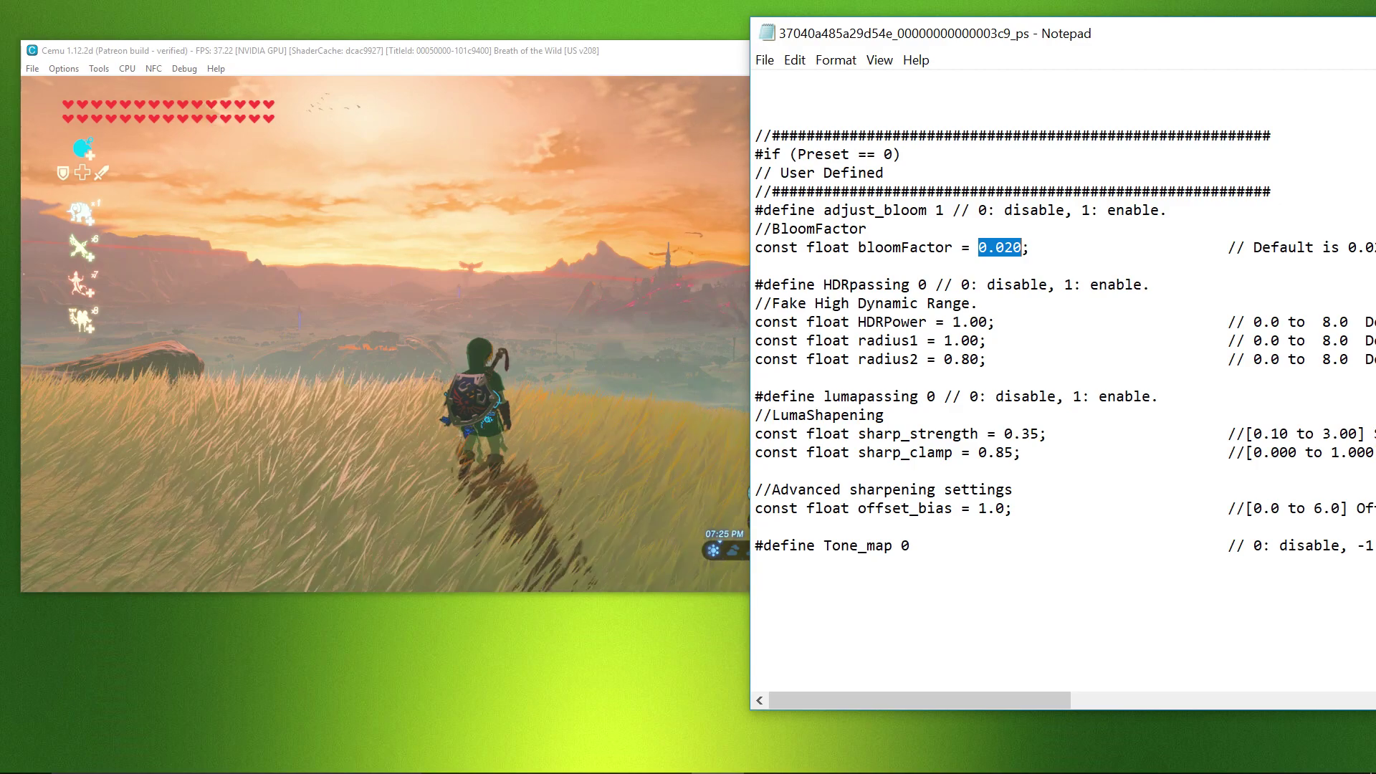
{"action": "double_click", "coordinate": [922, 284]}
{"action": "type", "text": "1"}
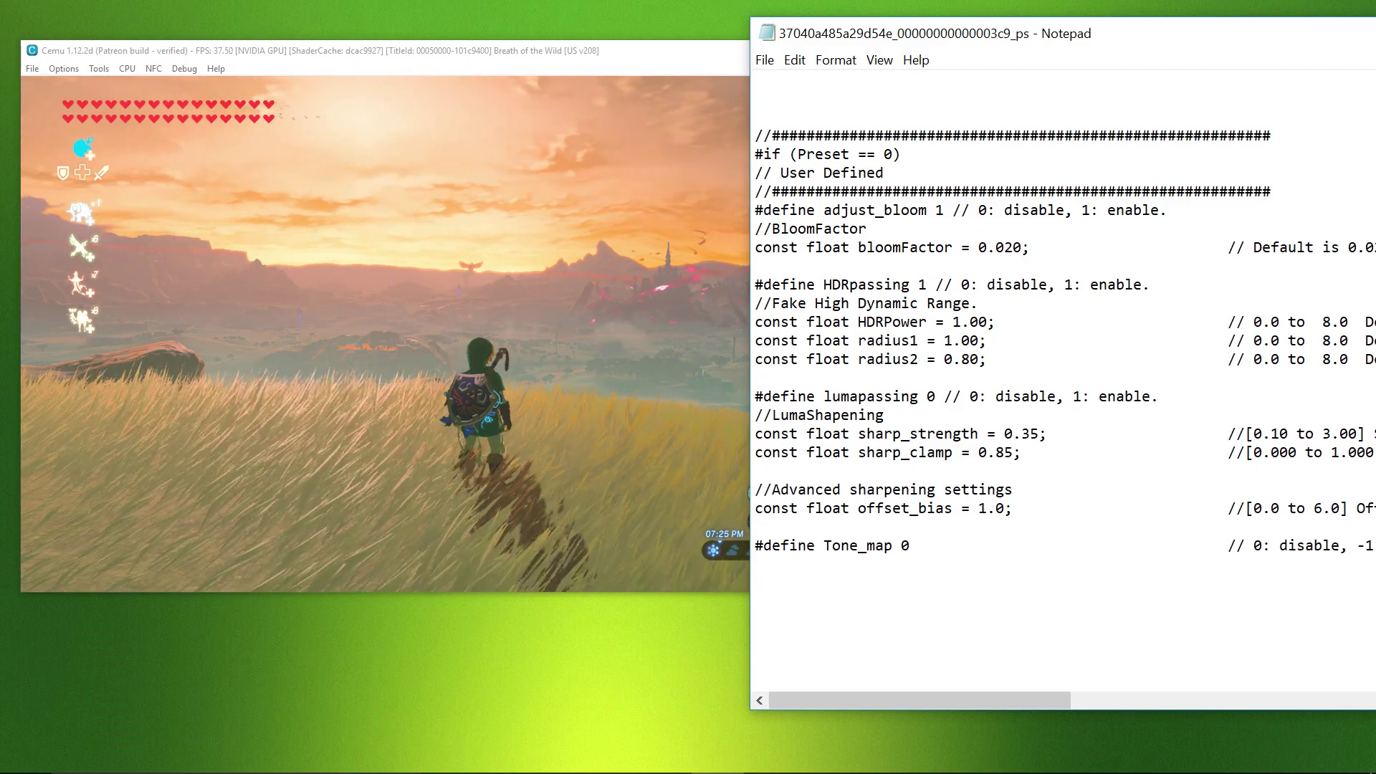
{"action": "left_click", "coordinate": [765, 60]}
{"action": "left_click", "coordinate": [792, 127]}
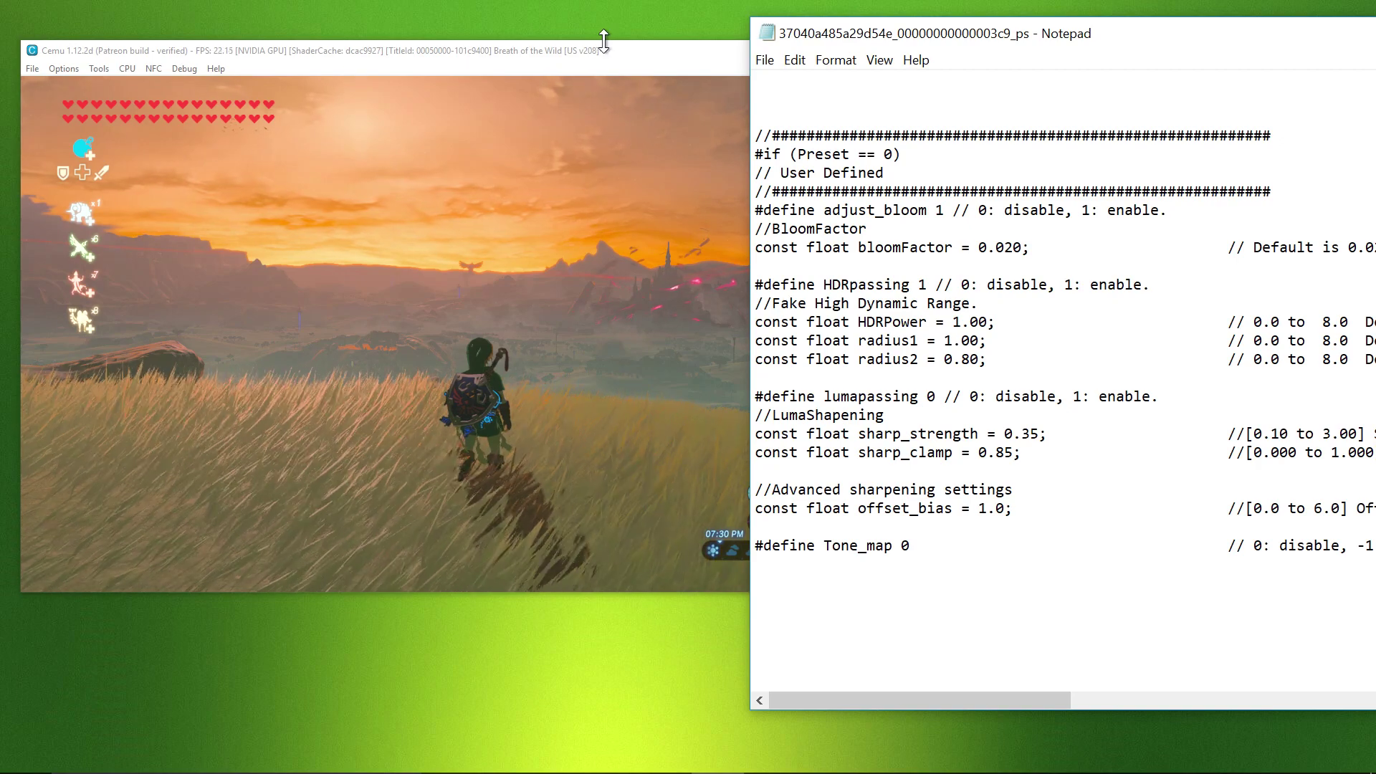
{"action": "left_click", "coordinate": [599, 49]}
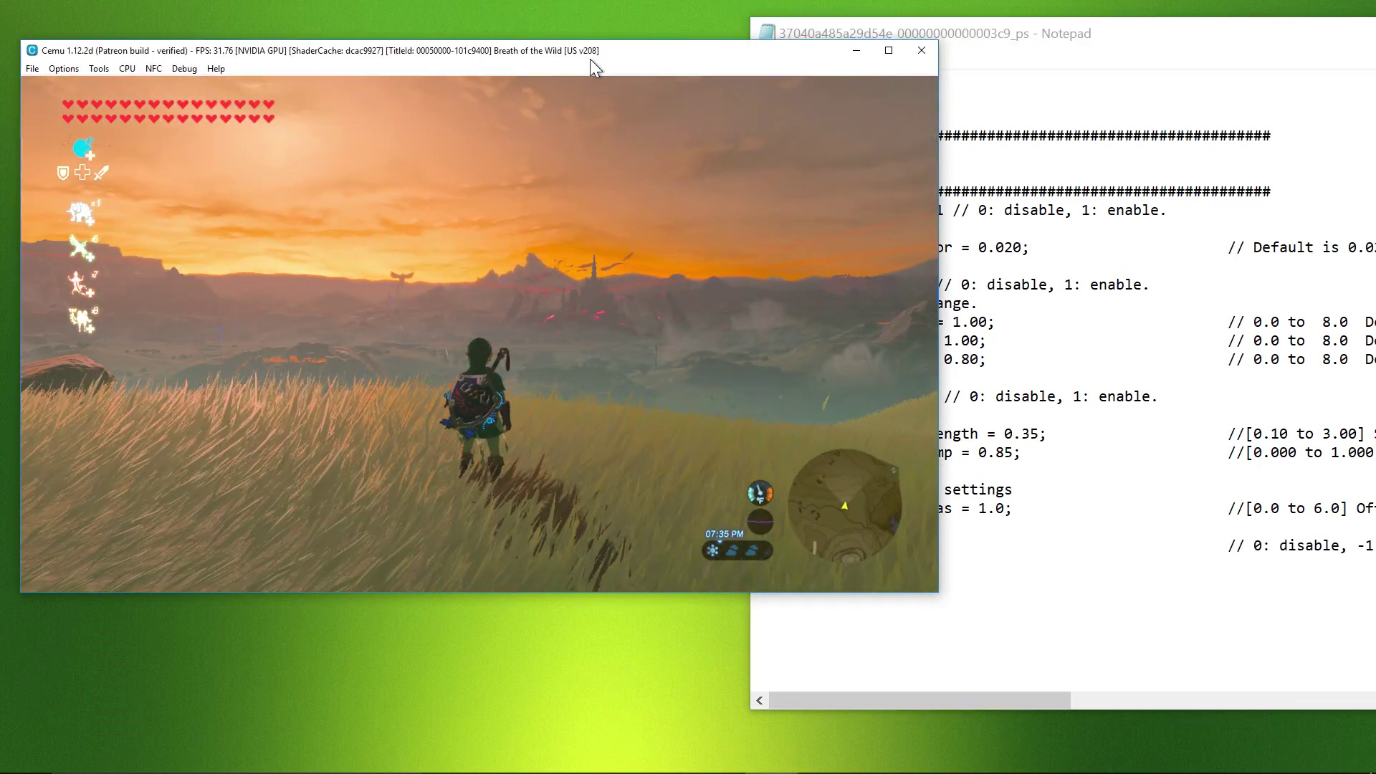
Return to the shader file, set the HDRpassing define back to 0 and save the file.
{"action": "left_click", "coordinate": [1039, 36]}
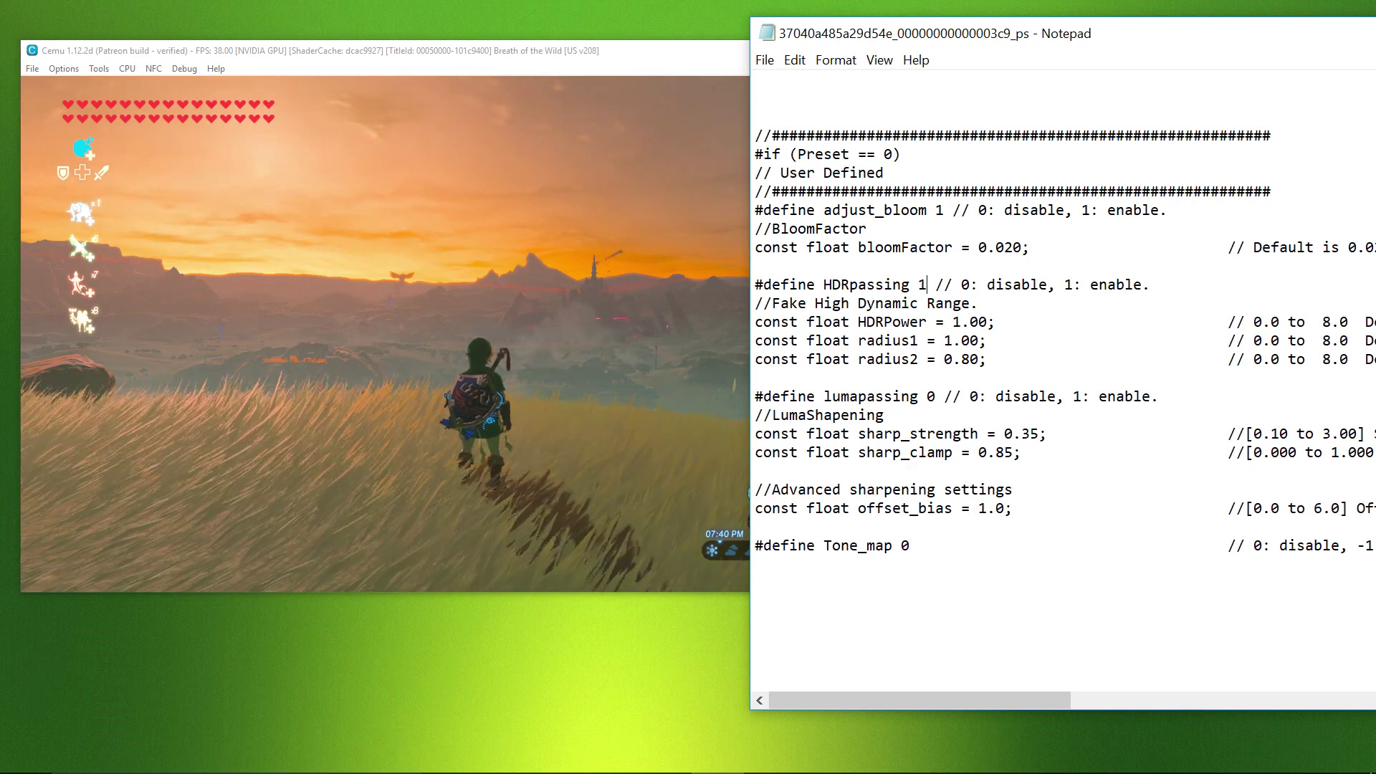
{"action": "key", "text": "BackSpace"}
{"action": "type", "text": "0"}
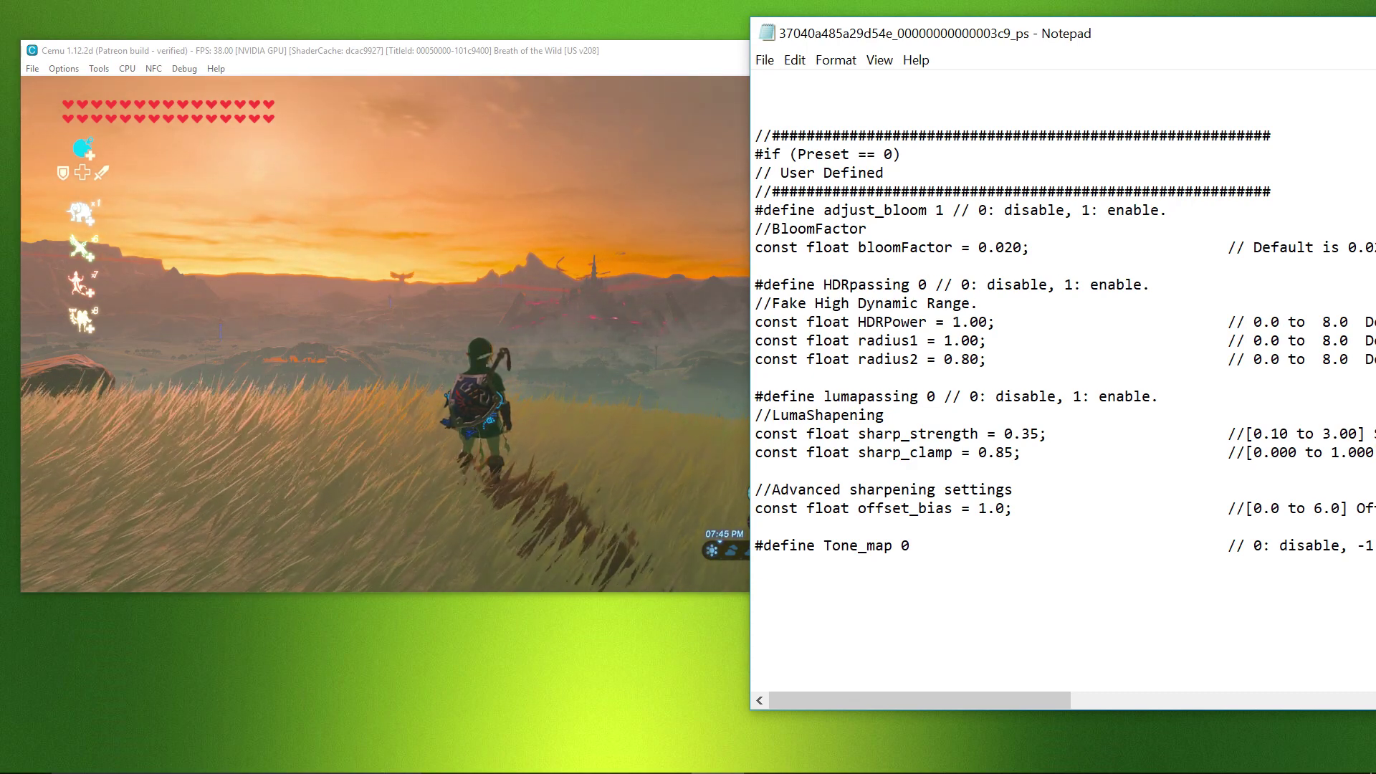
{"action": "left_click", "coordinate": [765, 59]}
{"action": "left_click", "coordinate": [775, 127]}
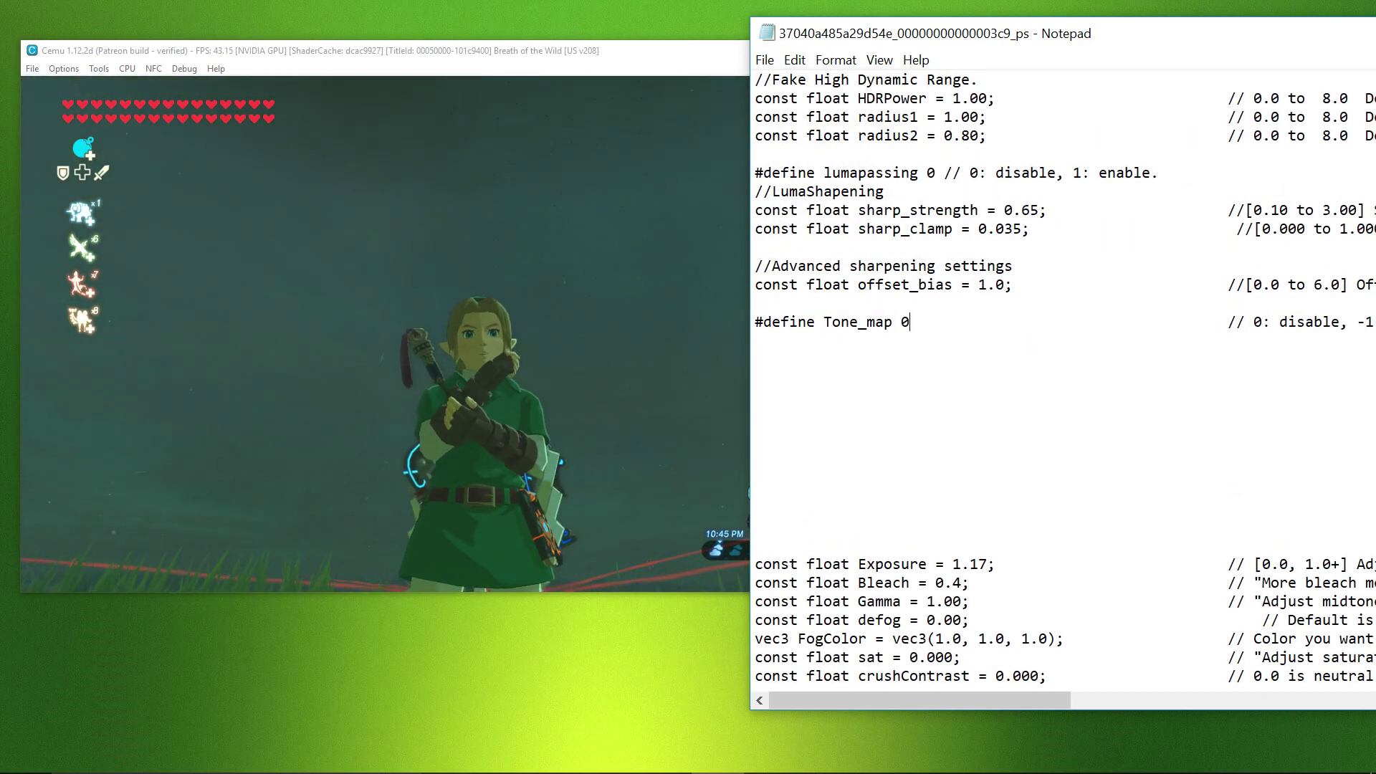
Read through the commented tone mapping options, set the Tone_map define to -1 and save the file to preview it.
{"action": "scroll", "coordinate": [1065, 379], "scroll_direction": "down", "scroll_amount": 1}
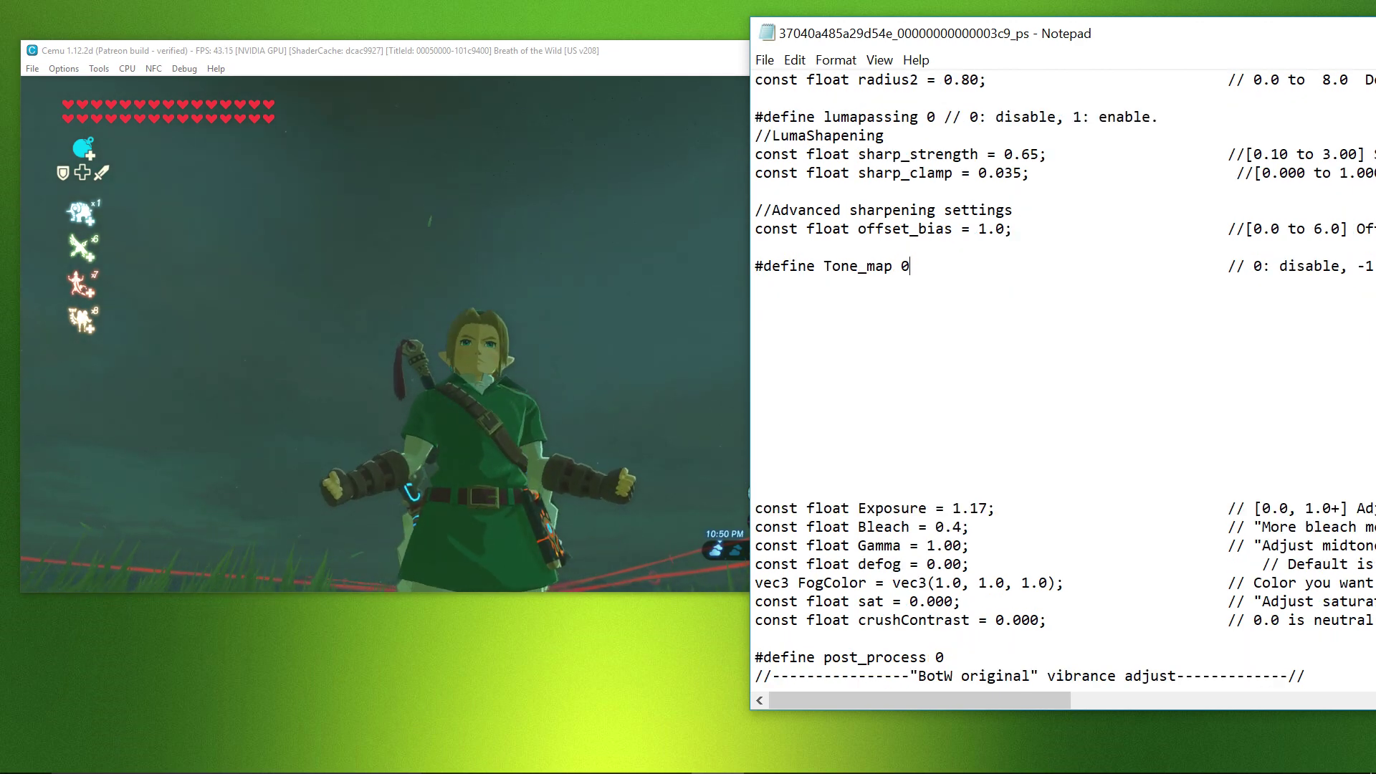
{"action": "left_click", "coordinate": [908, 266]}
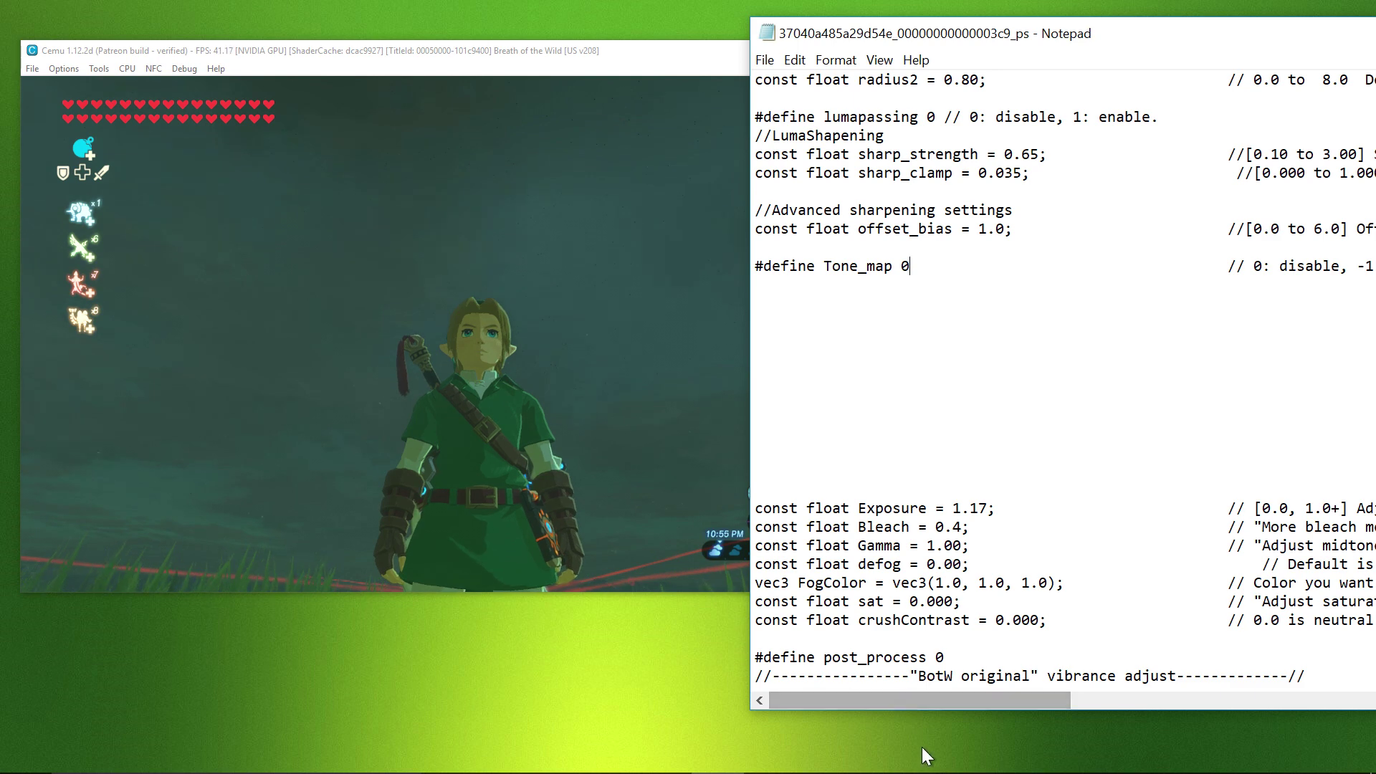
{"action": "left_click_drag", "start_coordinate": [901, 705], "coordinate": [887, 657]}
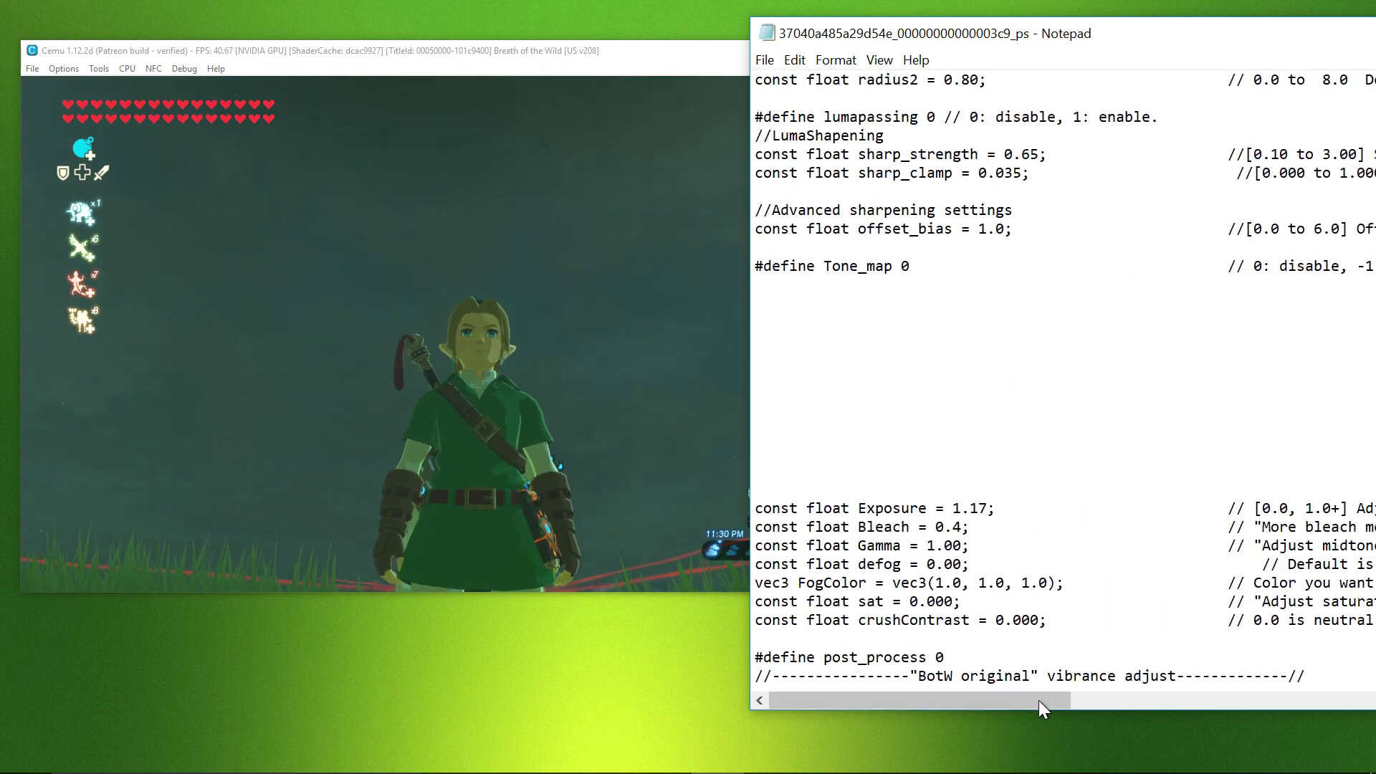
{"action": "left_click_drag", "start_coordinate": [1042, 700], "coordinate": [1375, 703]}
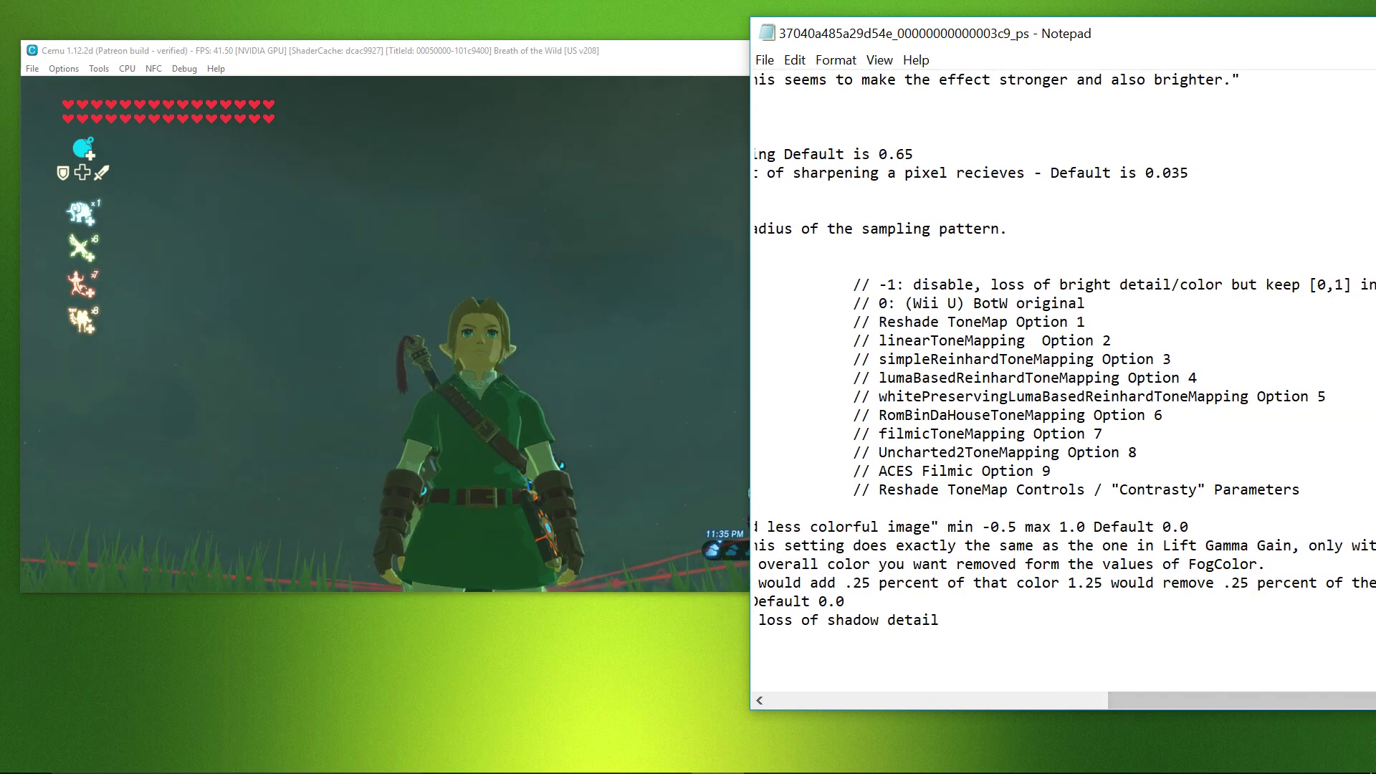
{"action": "left_click_drag", "start_coordinate": [1166, 694], "coordinate": [820, 682]}
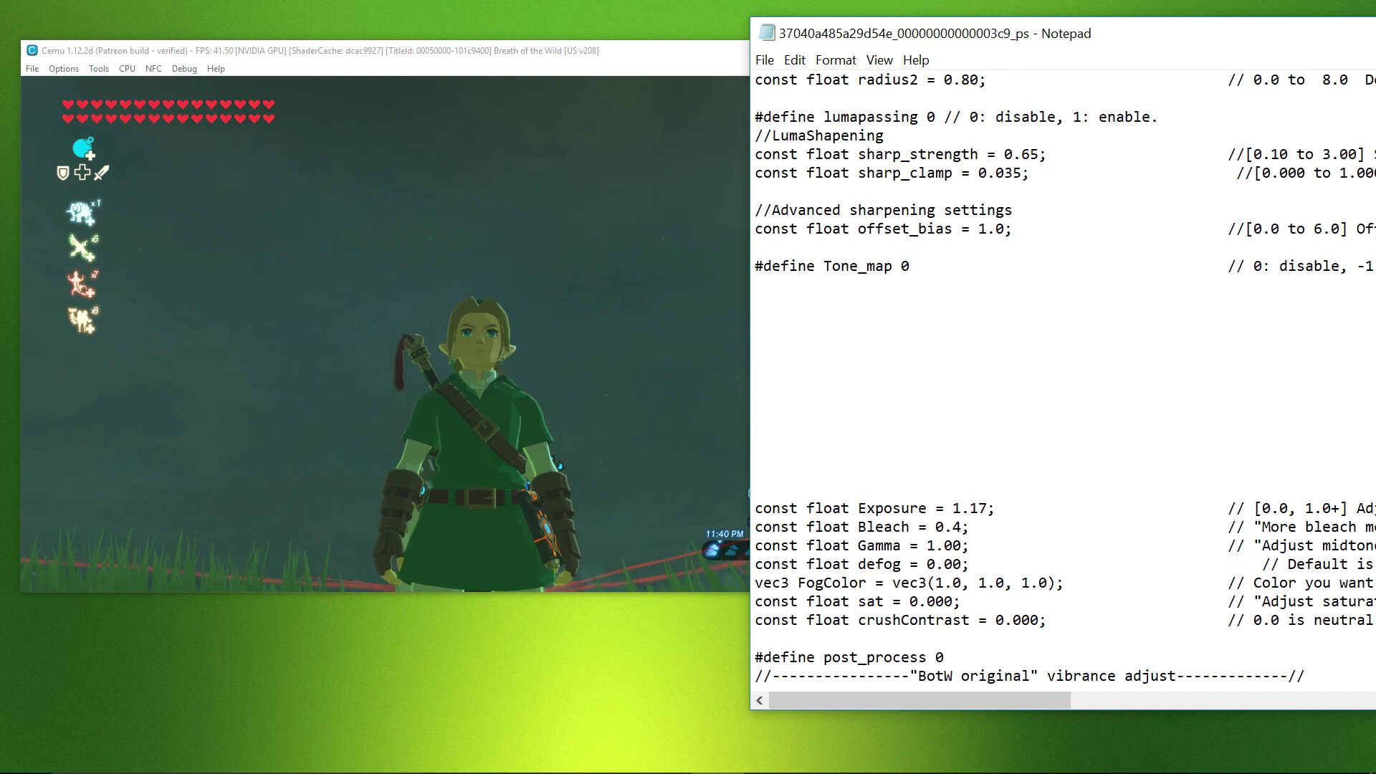
{"action": "key", "text": "BackSpace"}
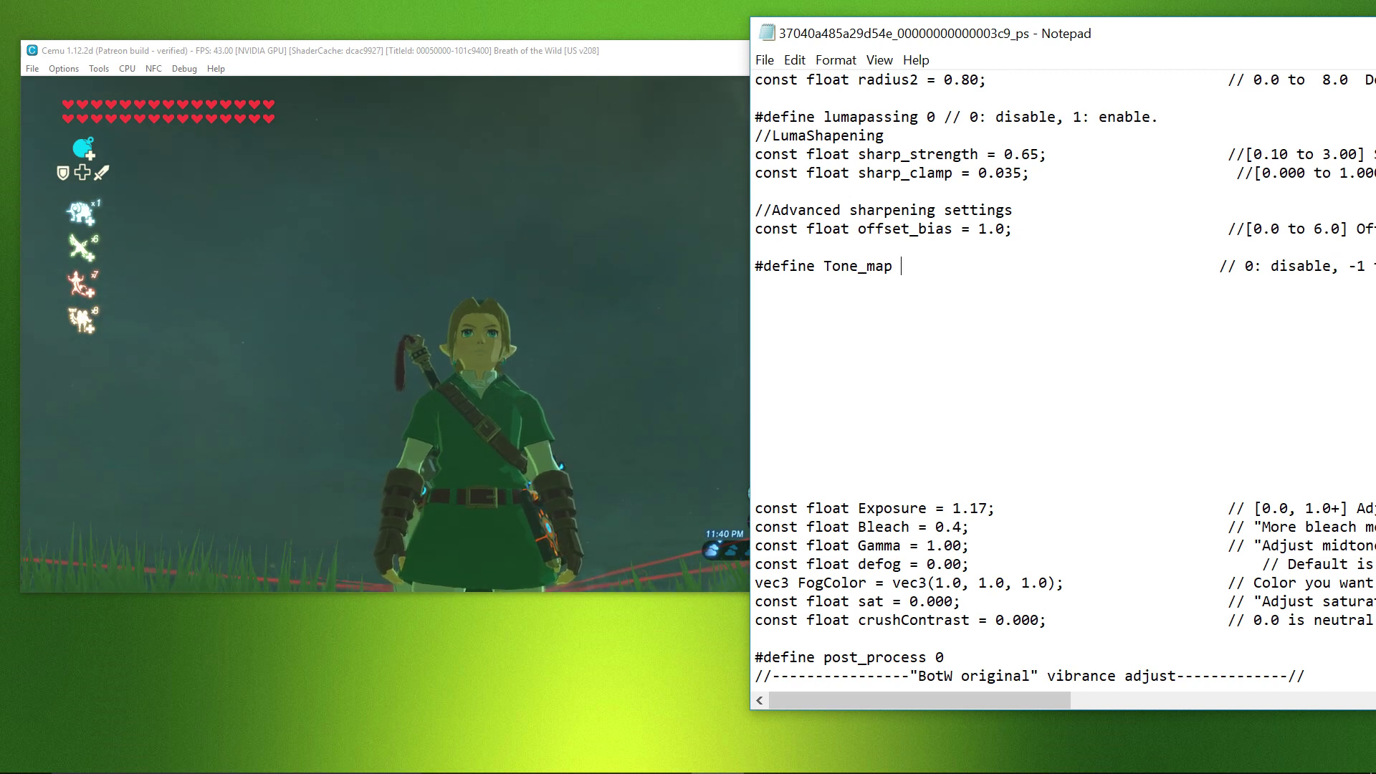
{"action": "type", "text": "-"}
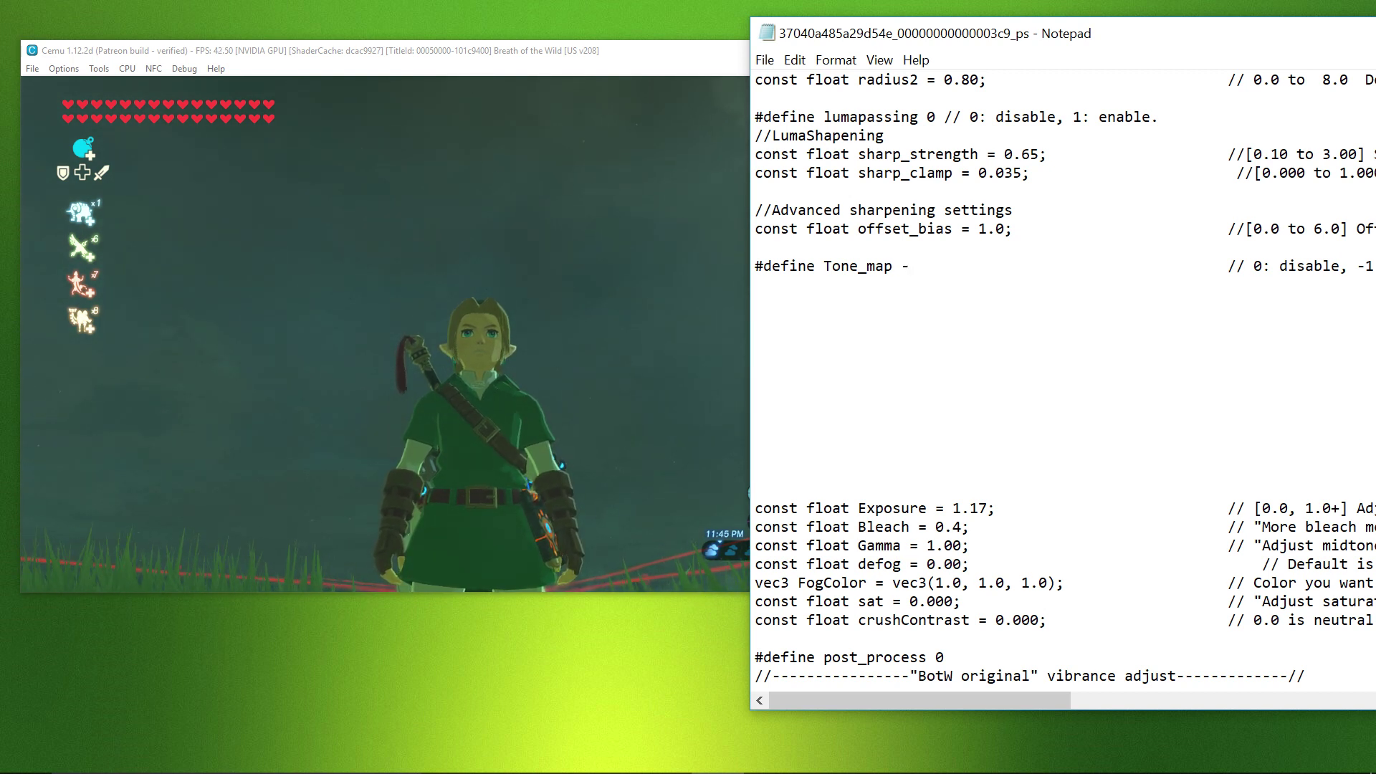
{"action": "type", "text": "1"}
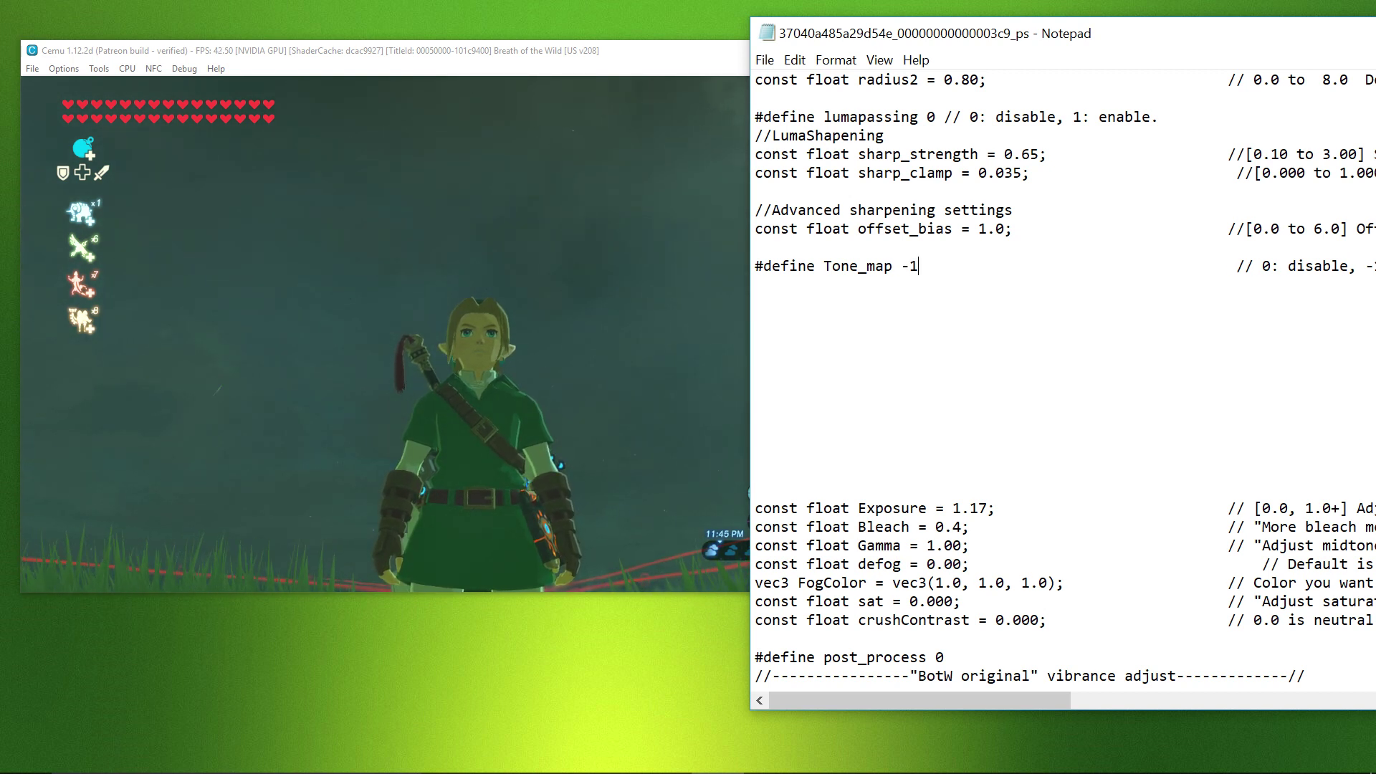
{"action": "left_click", "coordinate": [766, 63]}
{"action": "left_click", "coordinate": [785, 132]}
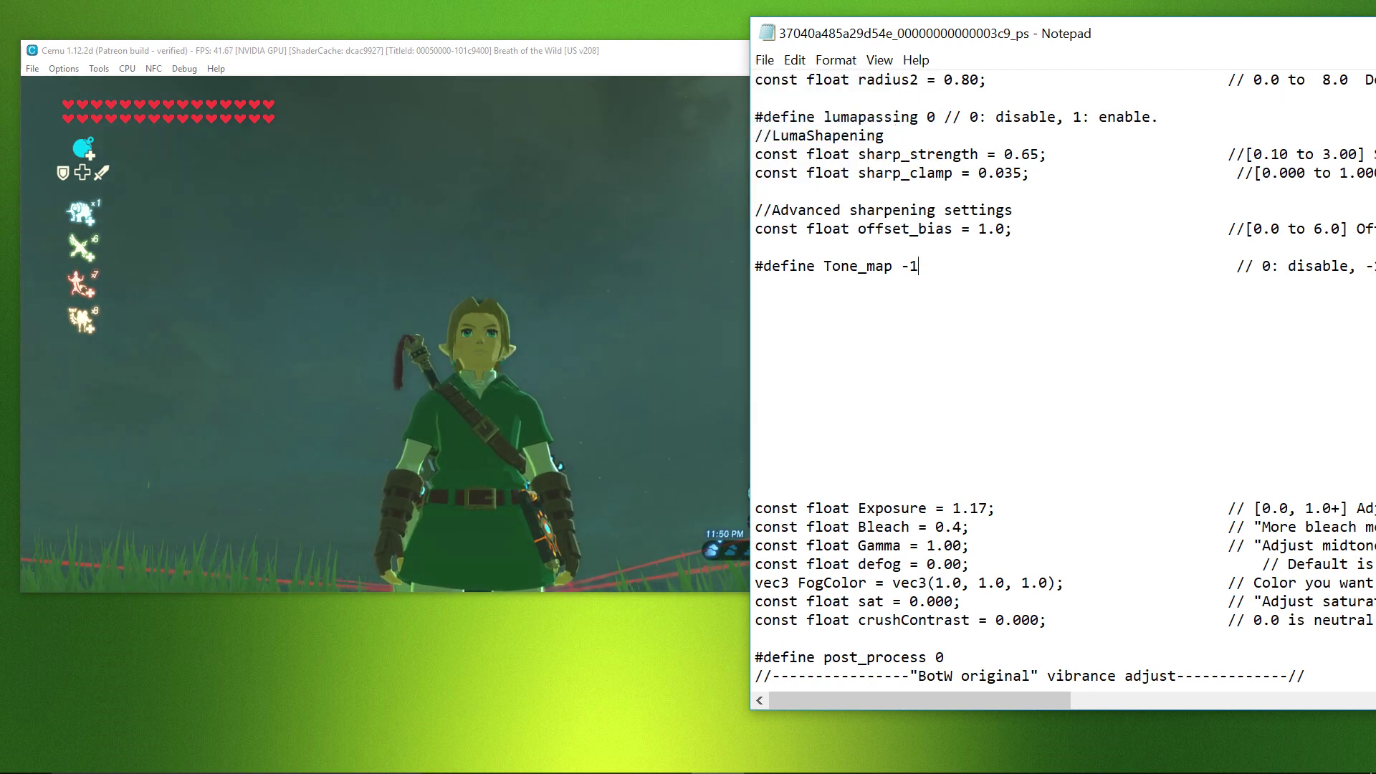
Set the Tone_map define to 1 and save the file to preview the Reshade tone map in the game.
{"action": "key", "text": "BackSpace"}
{"action": "key", "text": "BackSpace"}
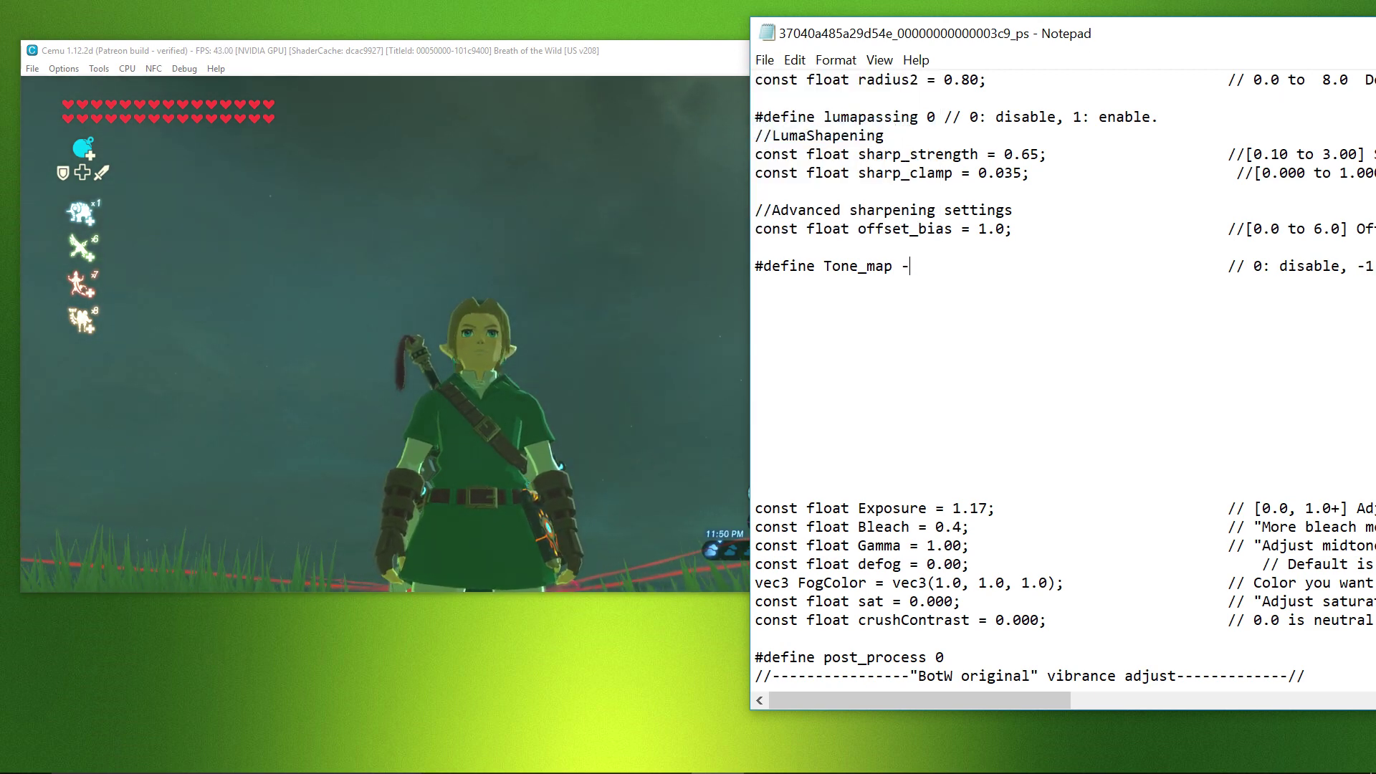
{"action": "type", "text": "1"}
{"action": "left_click", "coordinate": [765, 60]}
{"action": "left_click", "coordinate": [787, 127]}
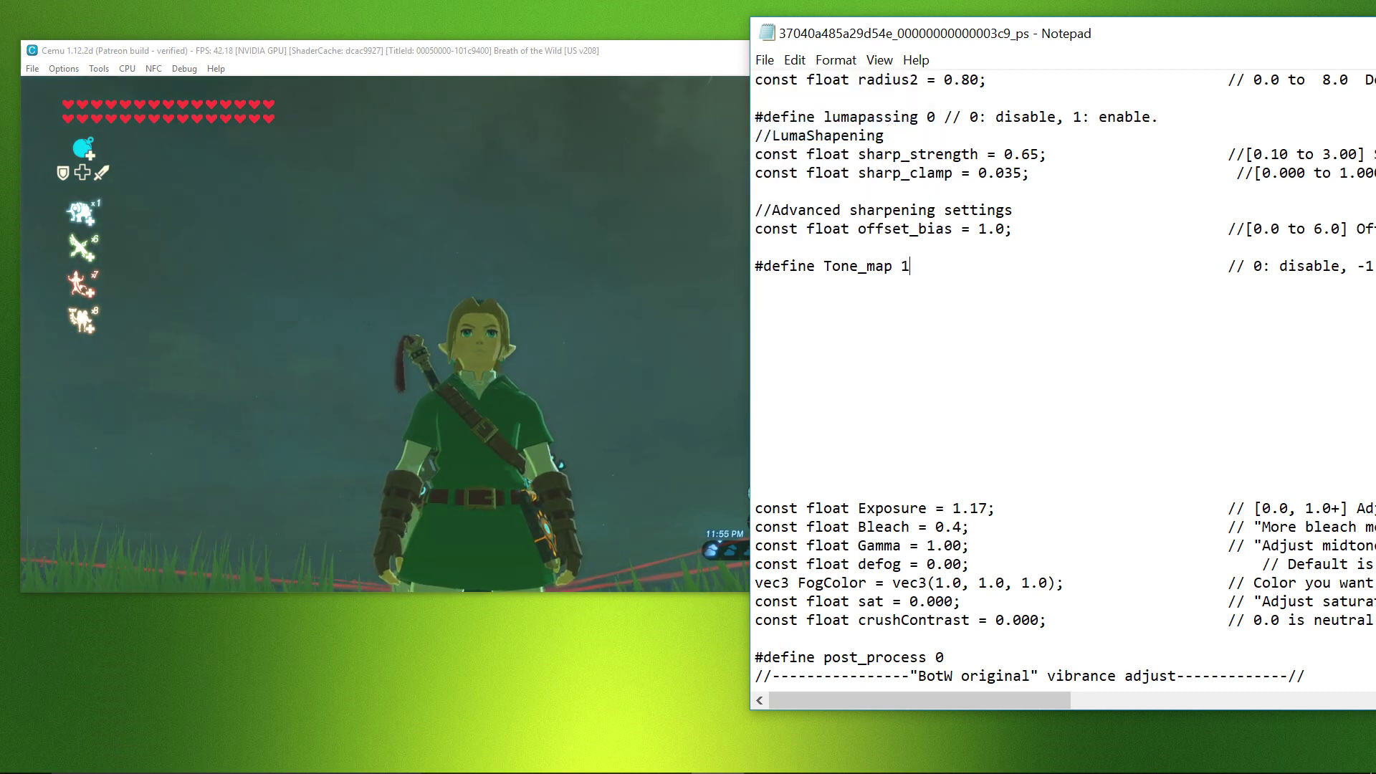
Set the Tone_map define to 2 for linear tone mapping and save the file to preview it in the game.
{"action": "key", "text": "BackSpace"}
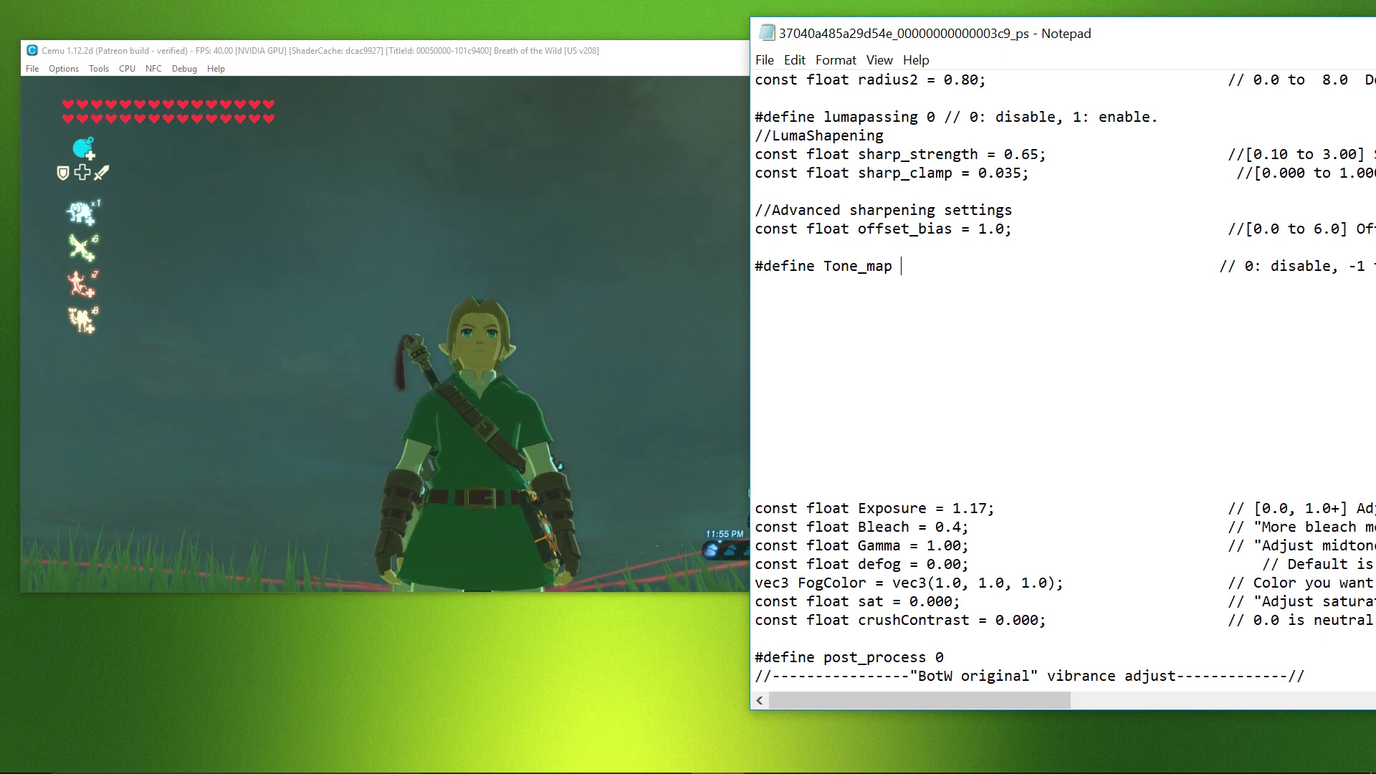
{"action": "type", "text": "2"}
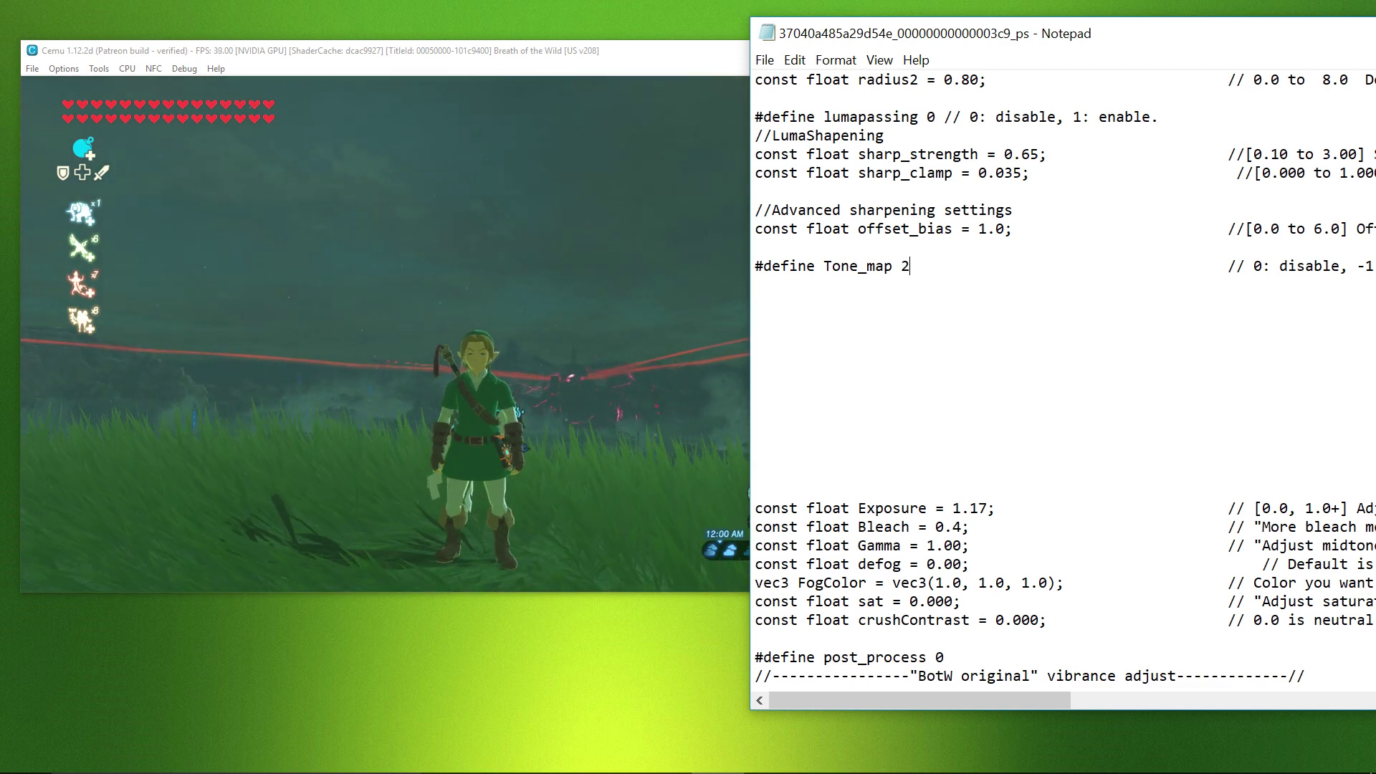
{"action": "left_click", "coordinate": [765, 60]}
{"action": "left_click", "coordinate": [771, 129]}
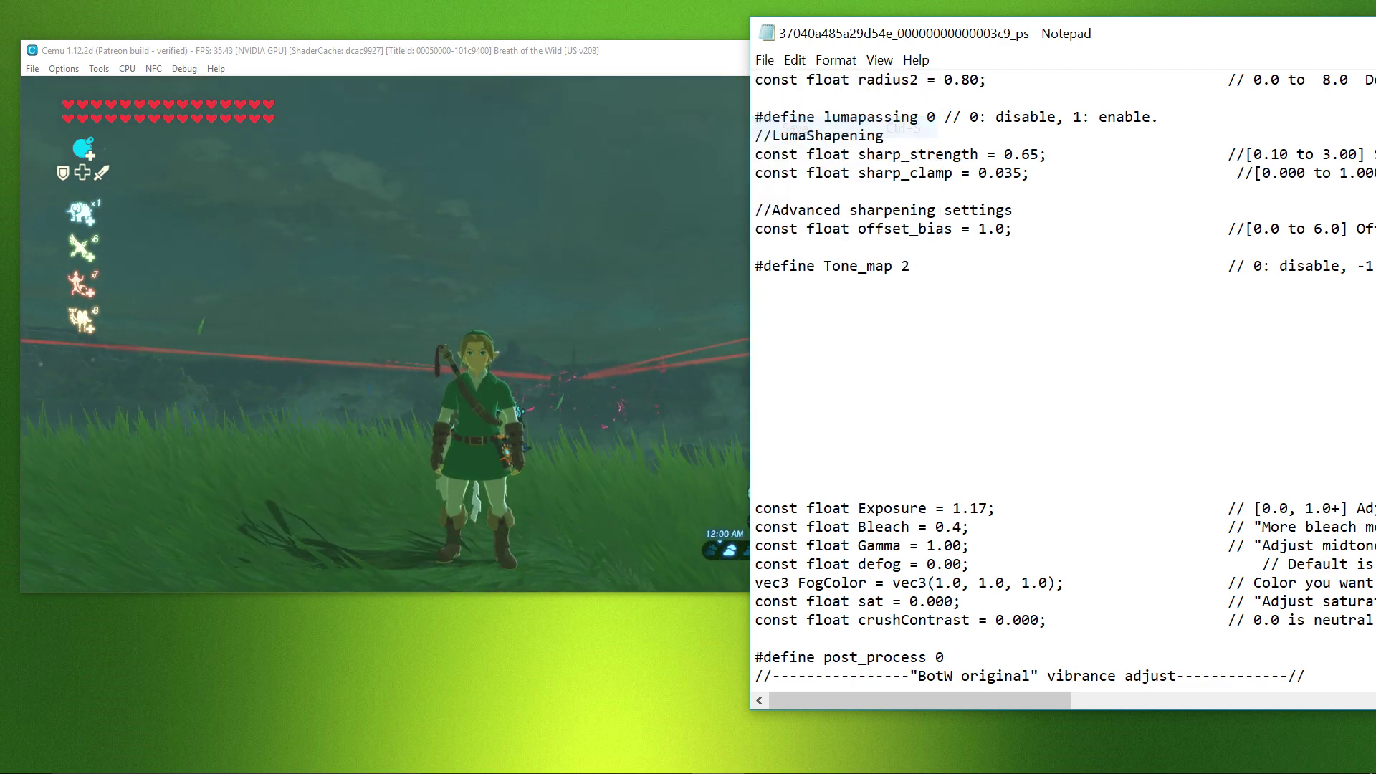
Set the Tone_map define to 5 and save the file to preview that tone mapping in the game.
{"action": "key", "text": "BackSpace"}
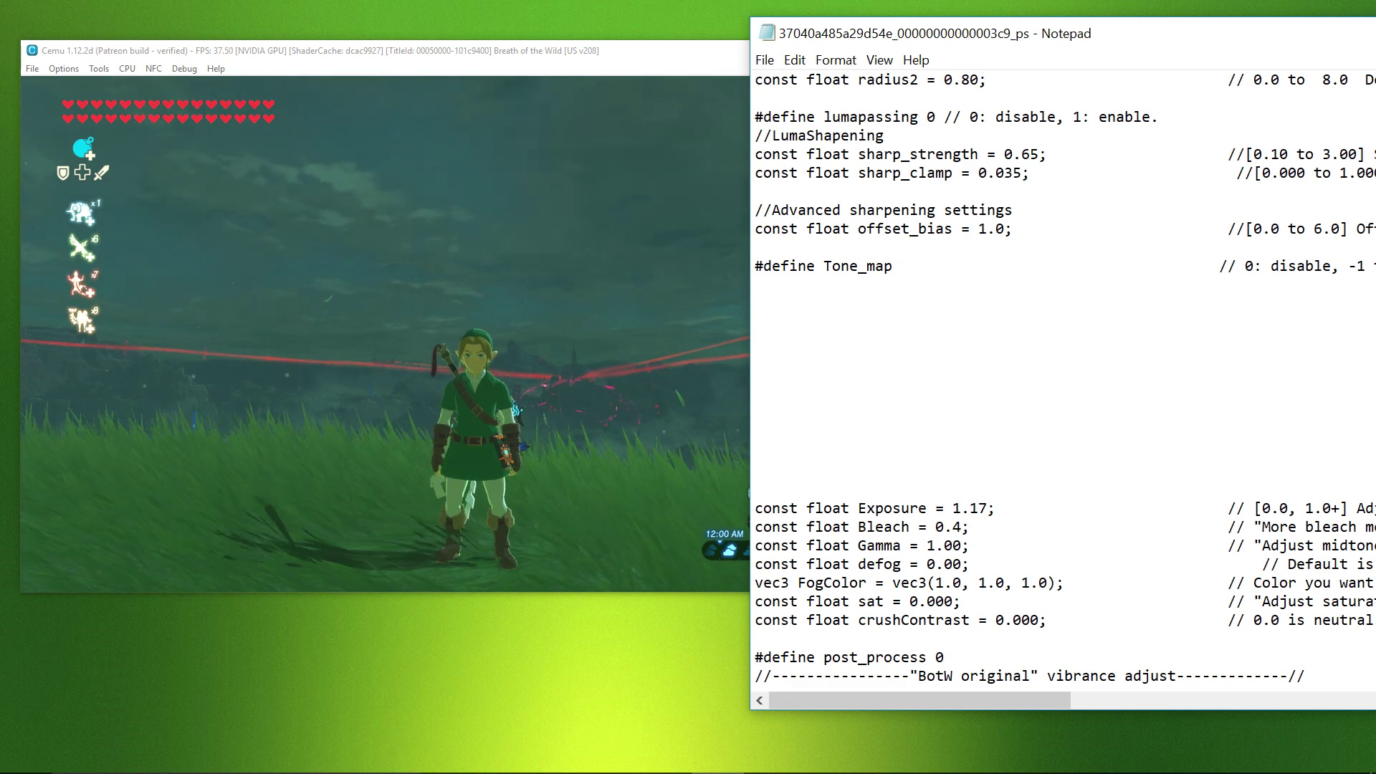
{"action": "type", "text": "5"}
{"action": "left_click", "coordinate": [764, 60]}
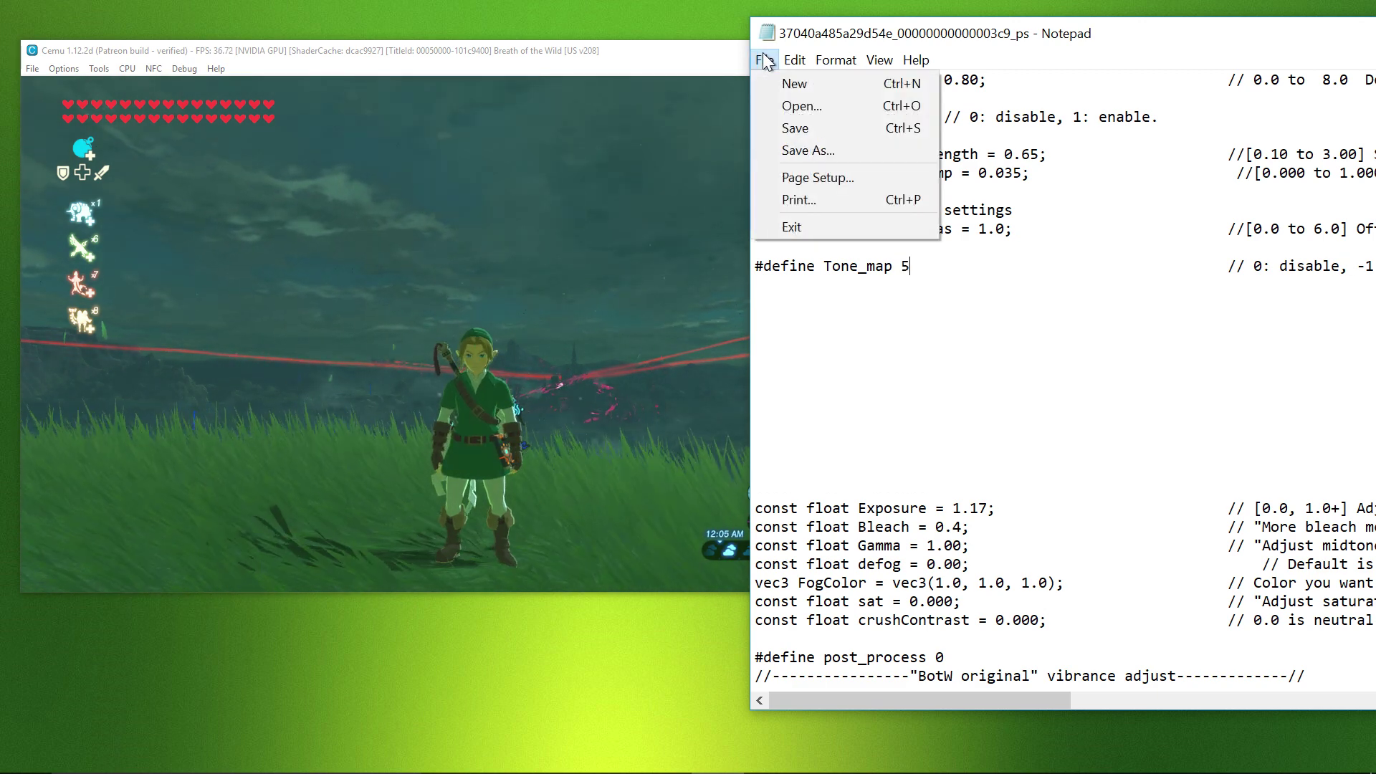
{"action": "left_click", "coordinate": [788, 132]}
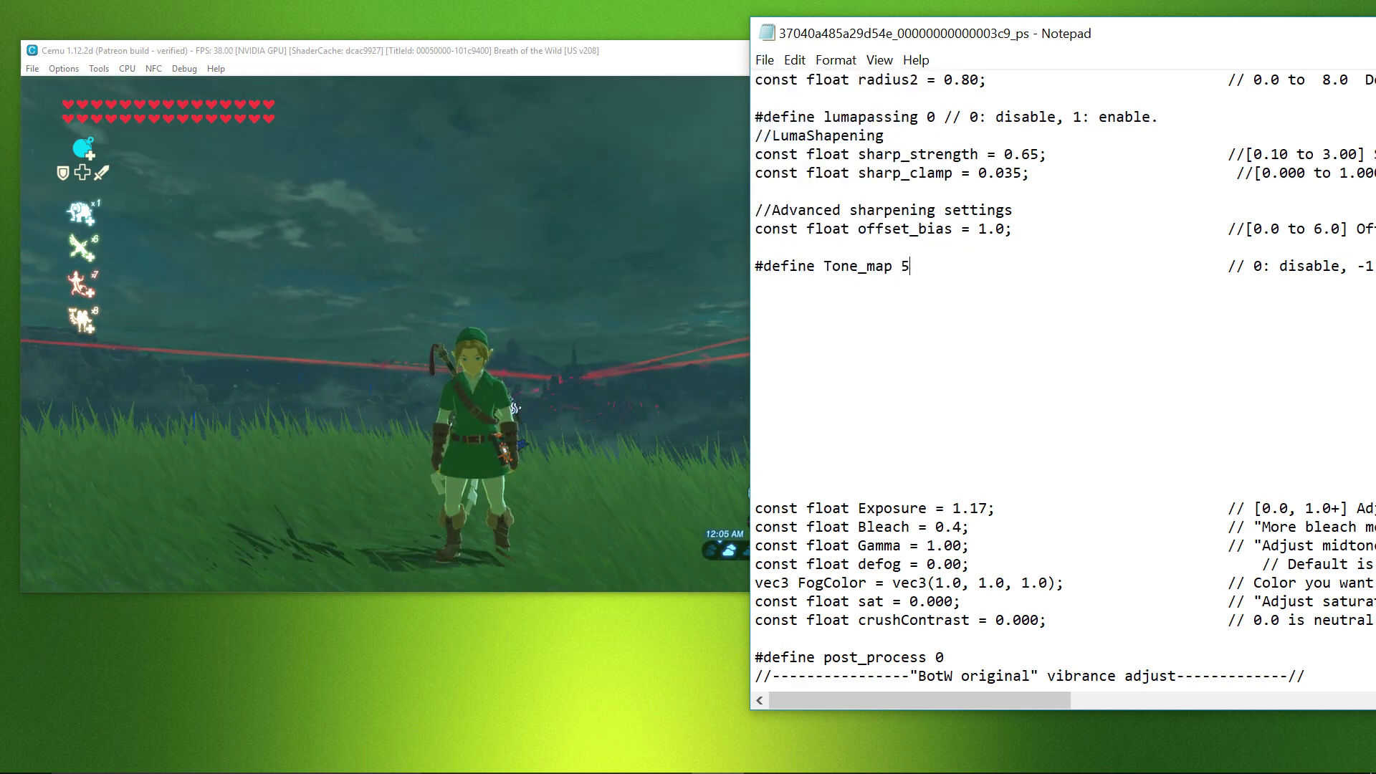
Set the Tone_map define to 0 to disable tone mapping and save the shader file.
{"action": "key", "text": "BackSpace"}
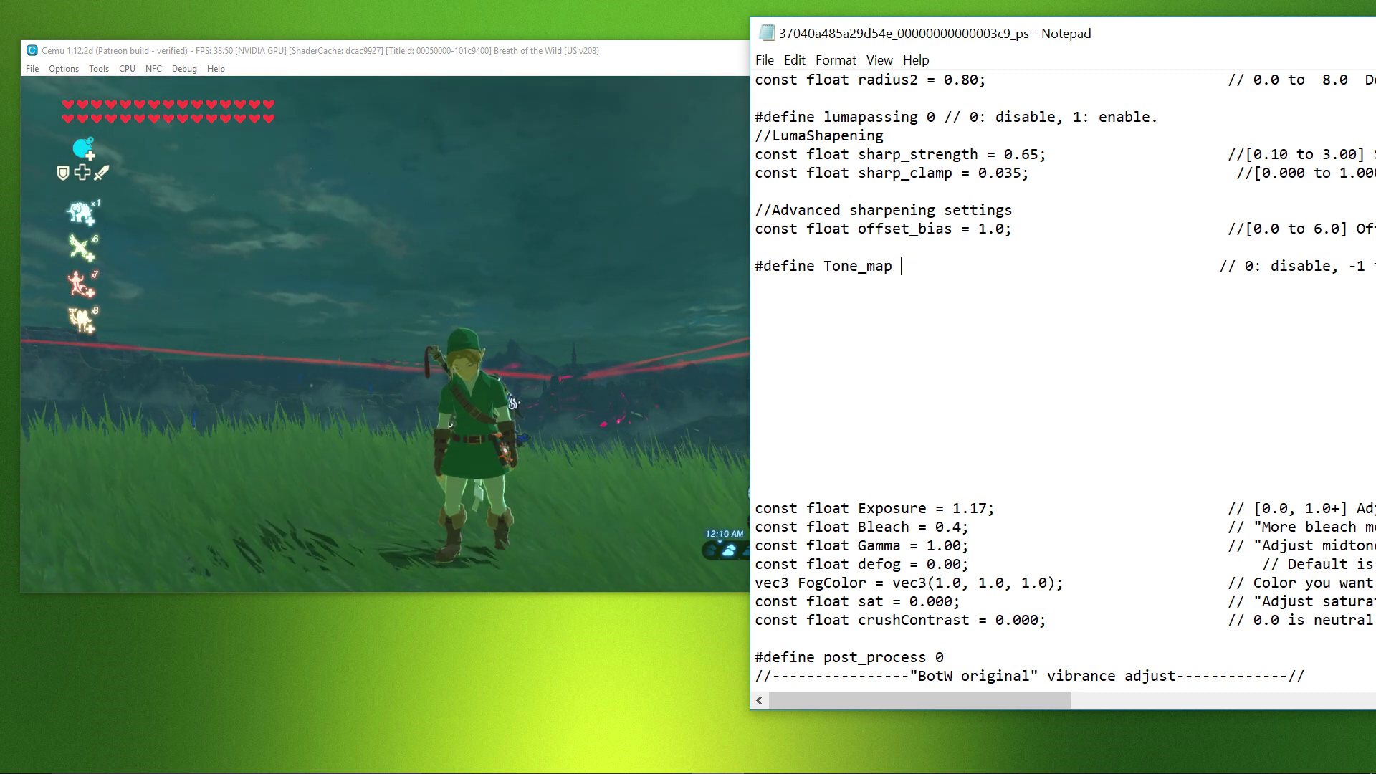
{"action": "type", "text": "0"}
{"action": "left_click", "coordinate": [765, 59]}
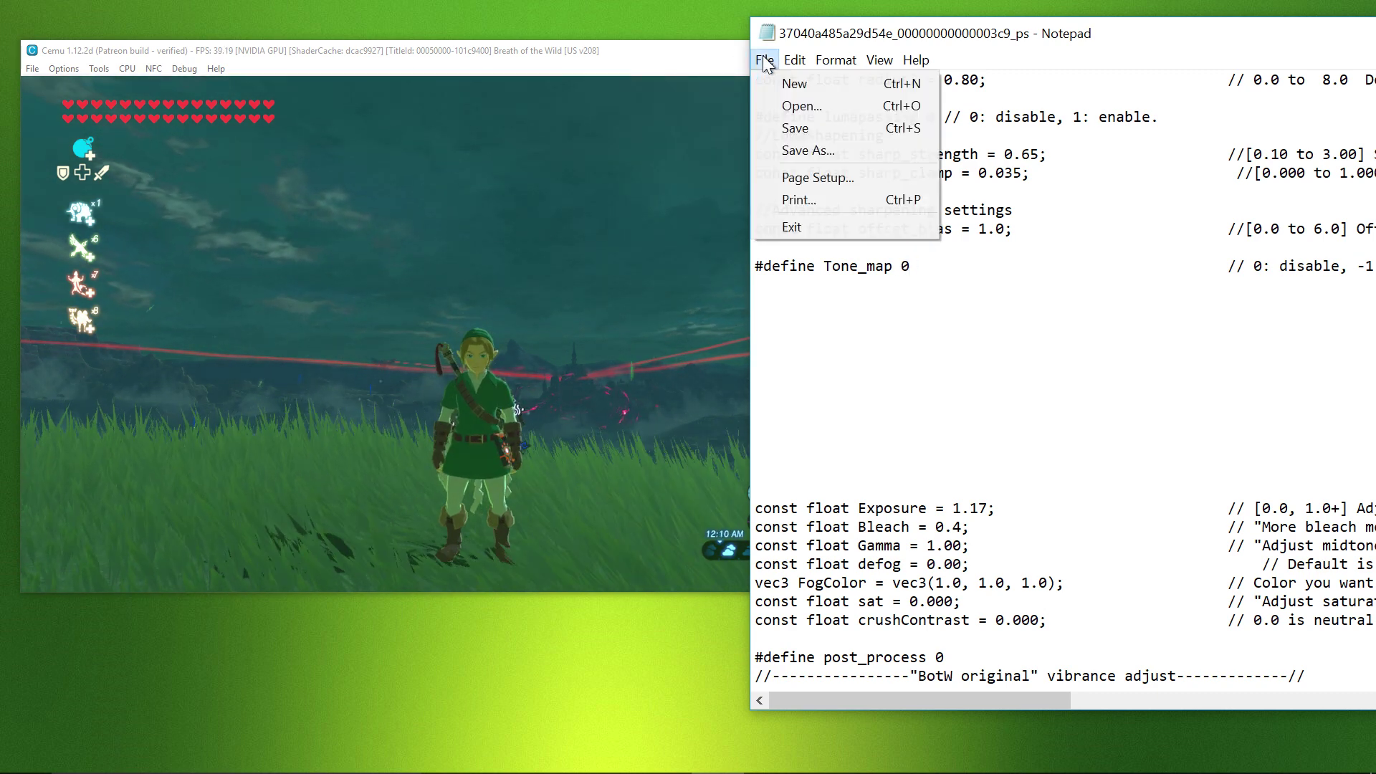
{"action": "left_click", "coordinate": [794, 132]}
Enable the Filmic Pass by setting the Filmicpass define to 1, save the file and preview the effect in the Cemu game window.
{"action": "scroll", "coordinate": [794, 131], "scroll_direction": "down", "scroll_amount": 4}
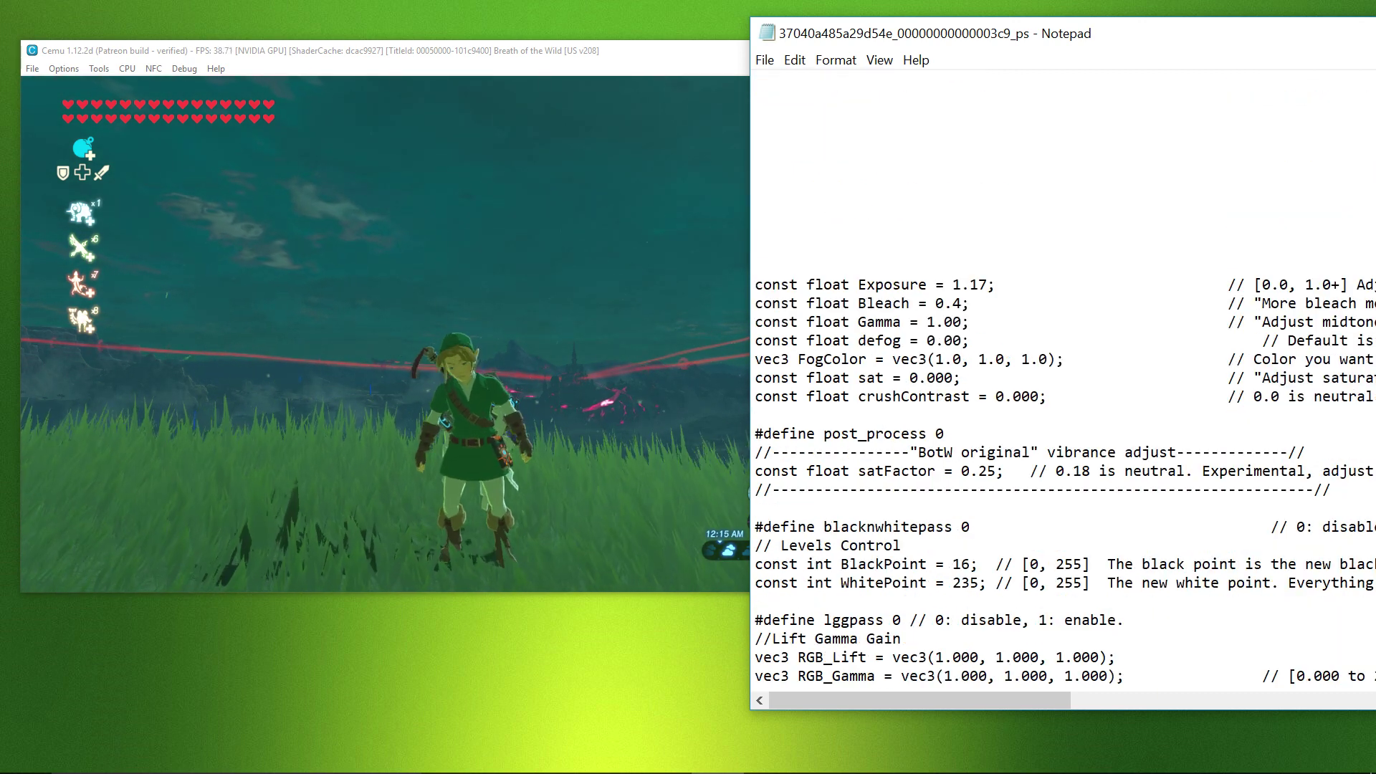
{"action": "scroll", "coordinate": [1065, 379], "scroll_direction": "down", "scroll_amount": 4}
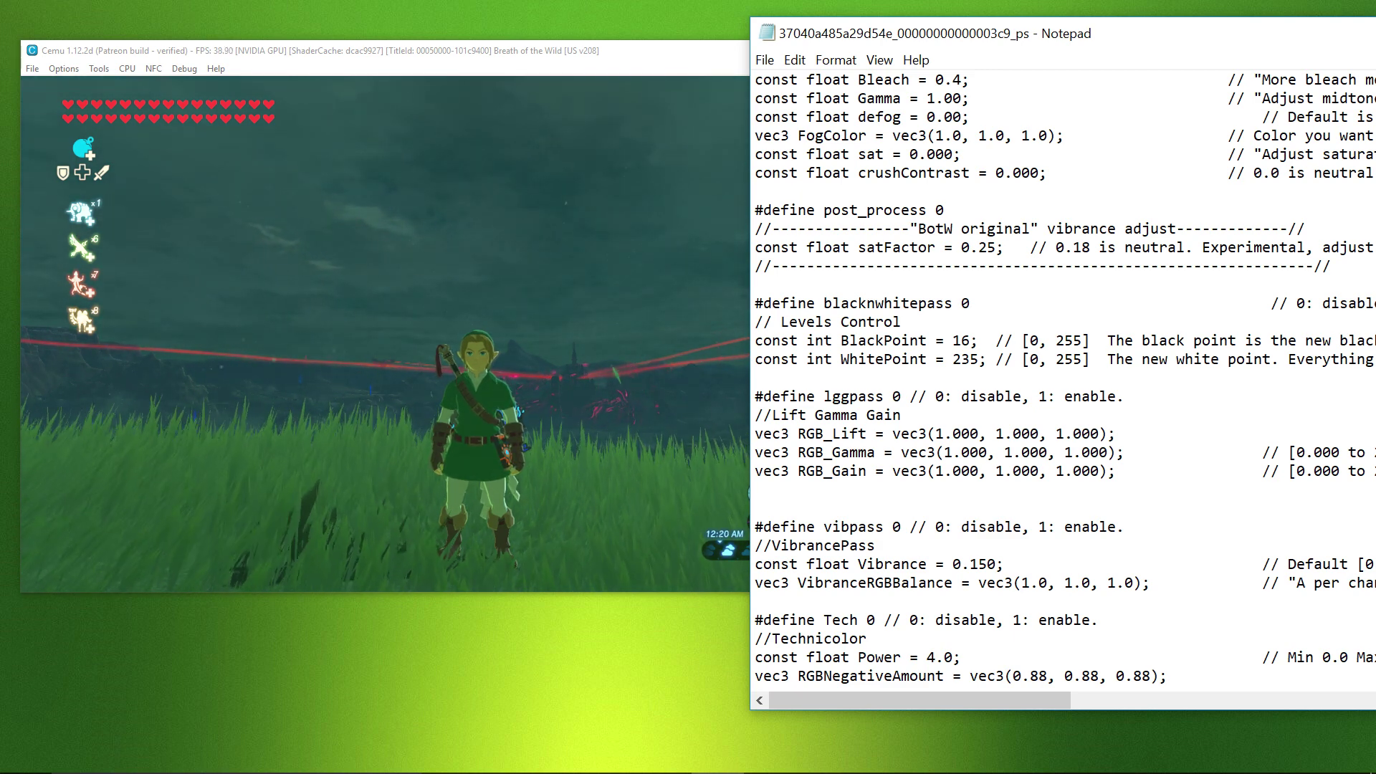
{"action": "scroll", "coordinate": [1065, 379], "scroll_direction": "down", "scroll_amount": 2}
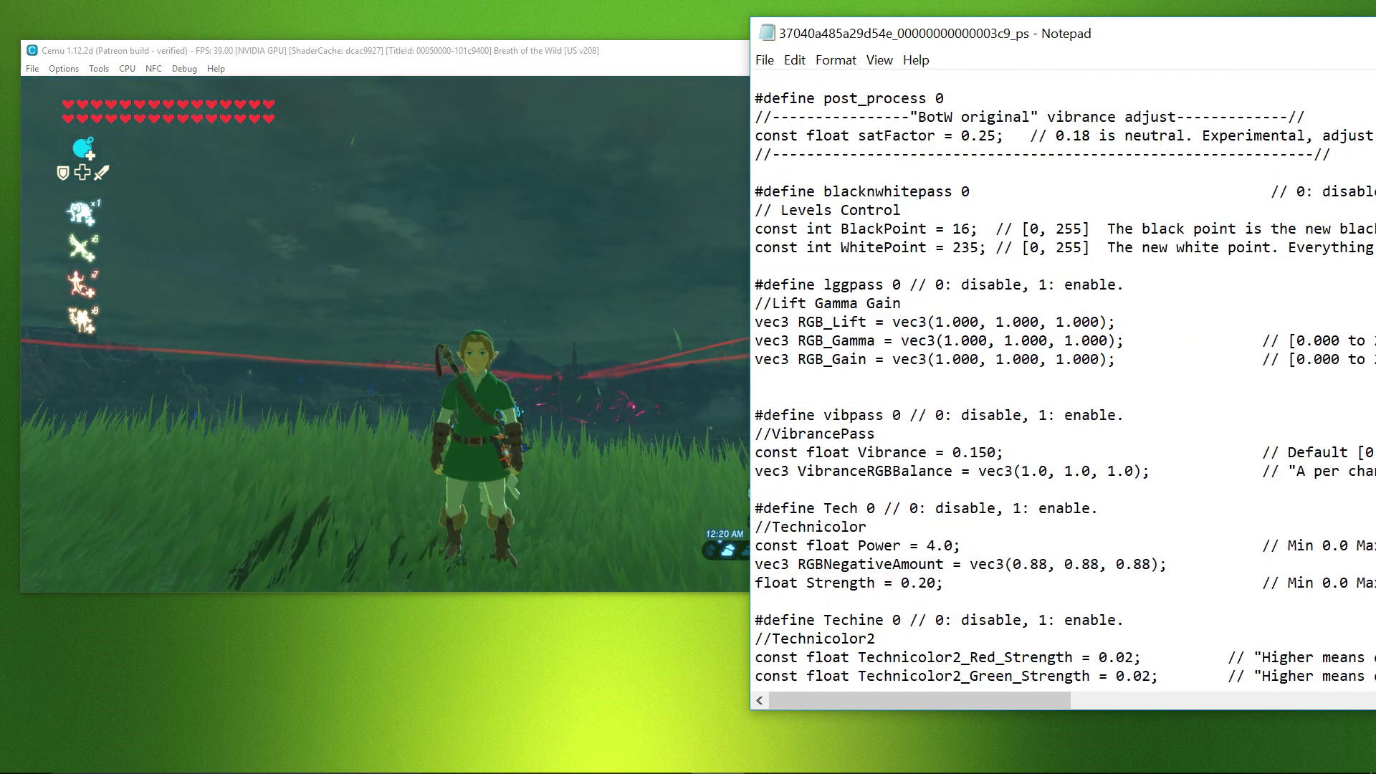
{"action": "scroll", "coordinate": [1065, 379], "scroll_direction": "down", "scroll_amount": 9}
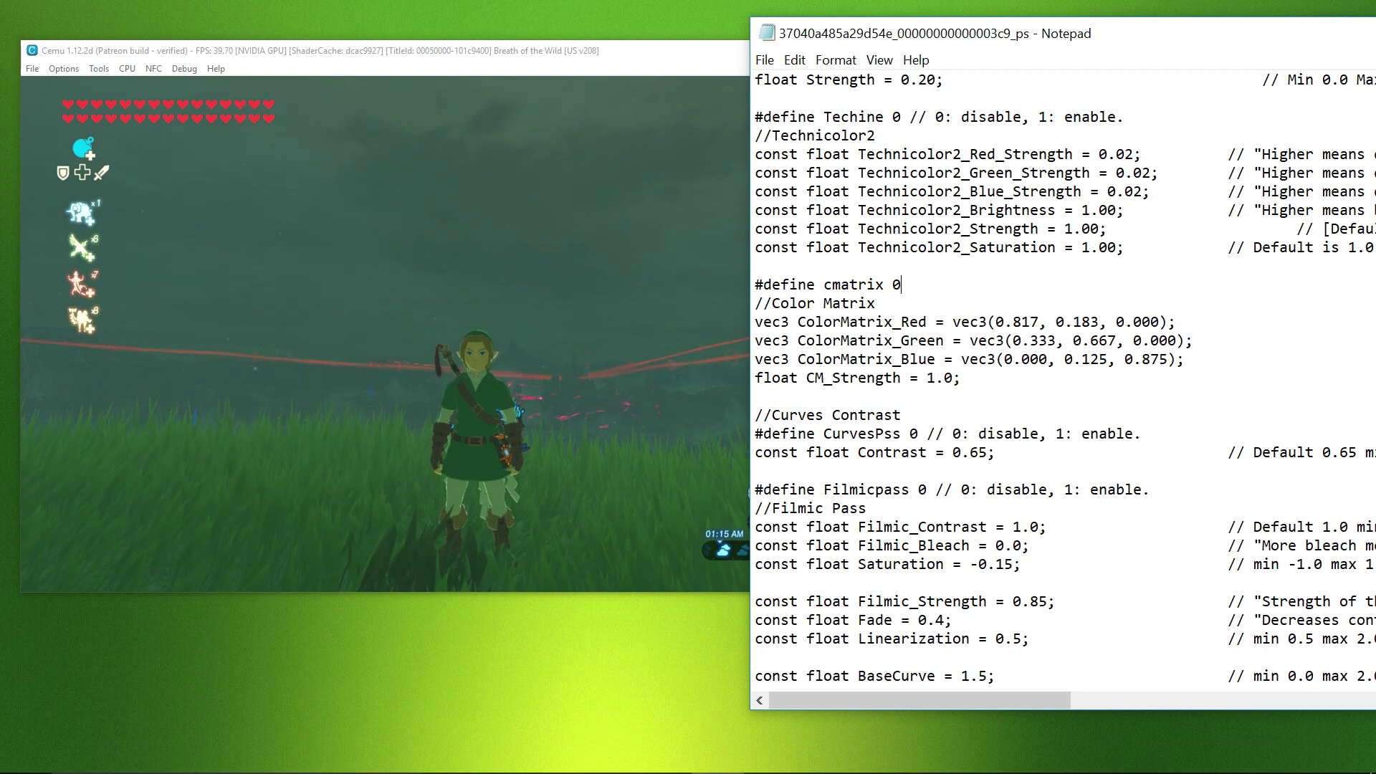
{"action": "scroll", "coordinate": [1061, 380], "scroll_direction": "down", "scroll_amount": 1}
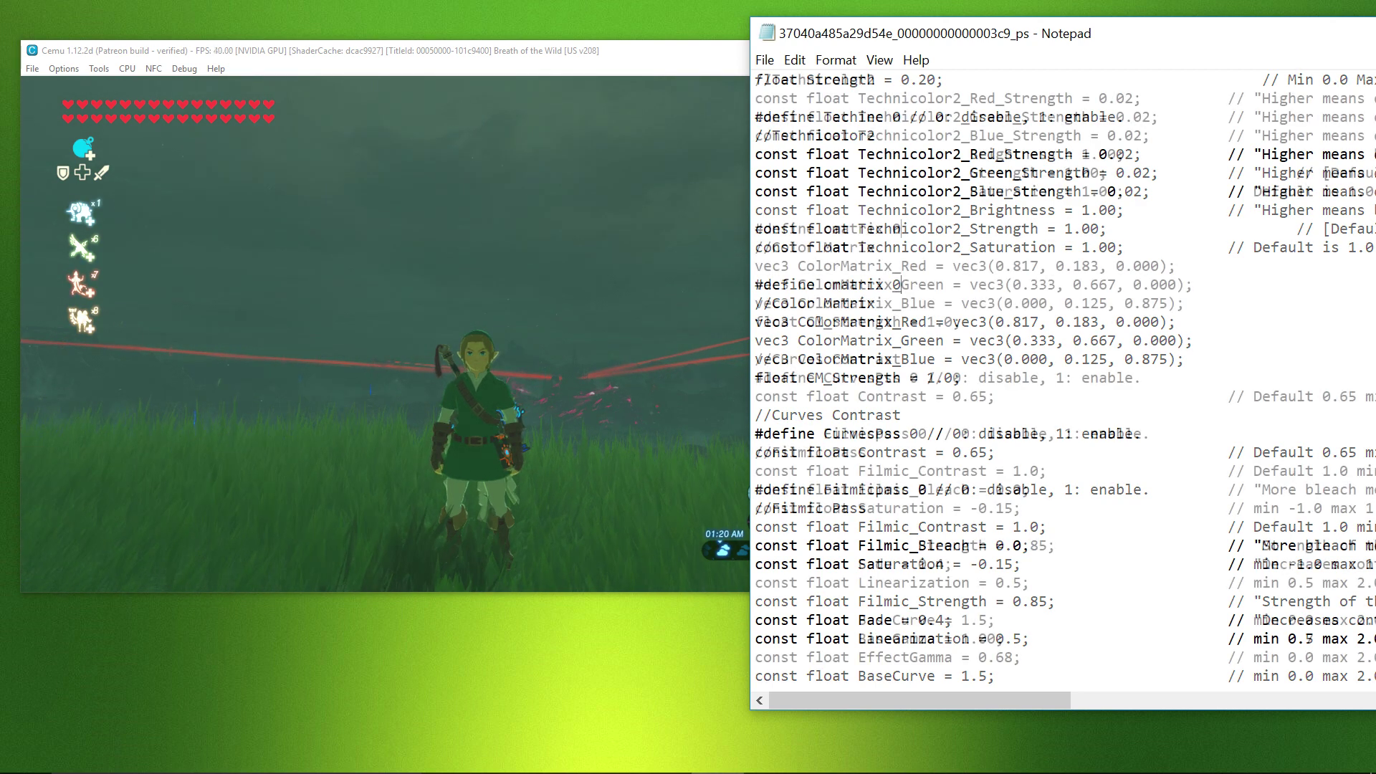
{"action": "left_click", "coordinate": [926, 433]}
{"action": "key", "text": "BackSpace"}
{"action": "type", "text": "1"}
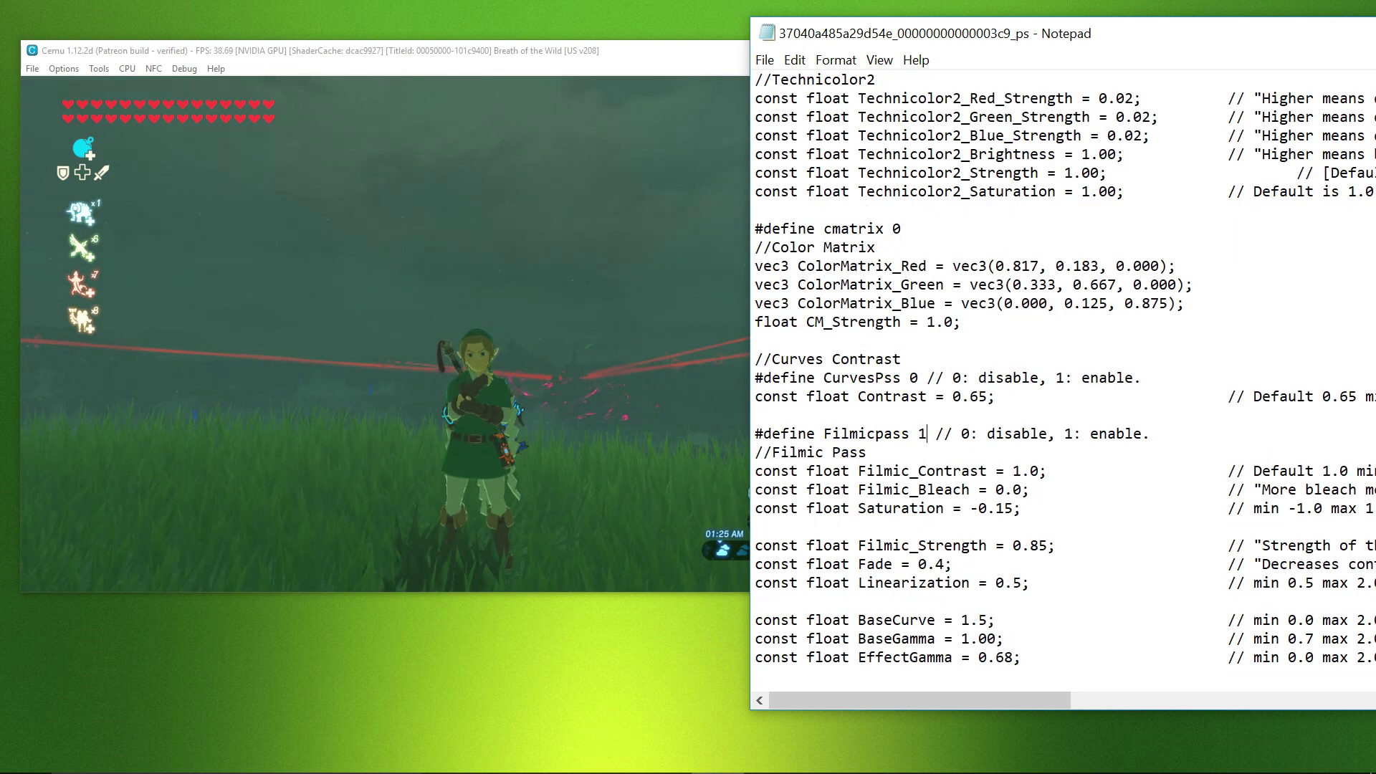
{"action": "left_click", "coordinate": [765, 60]}
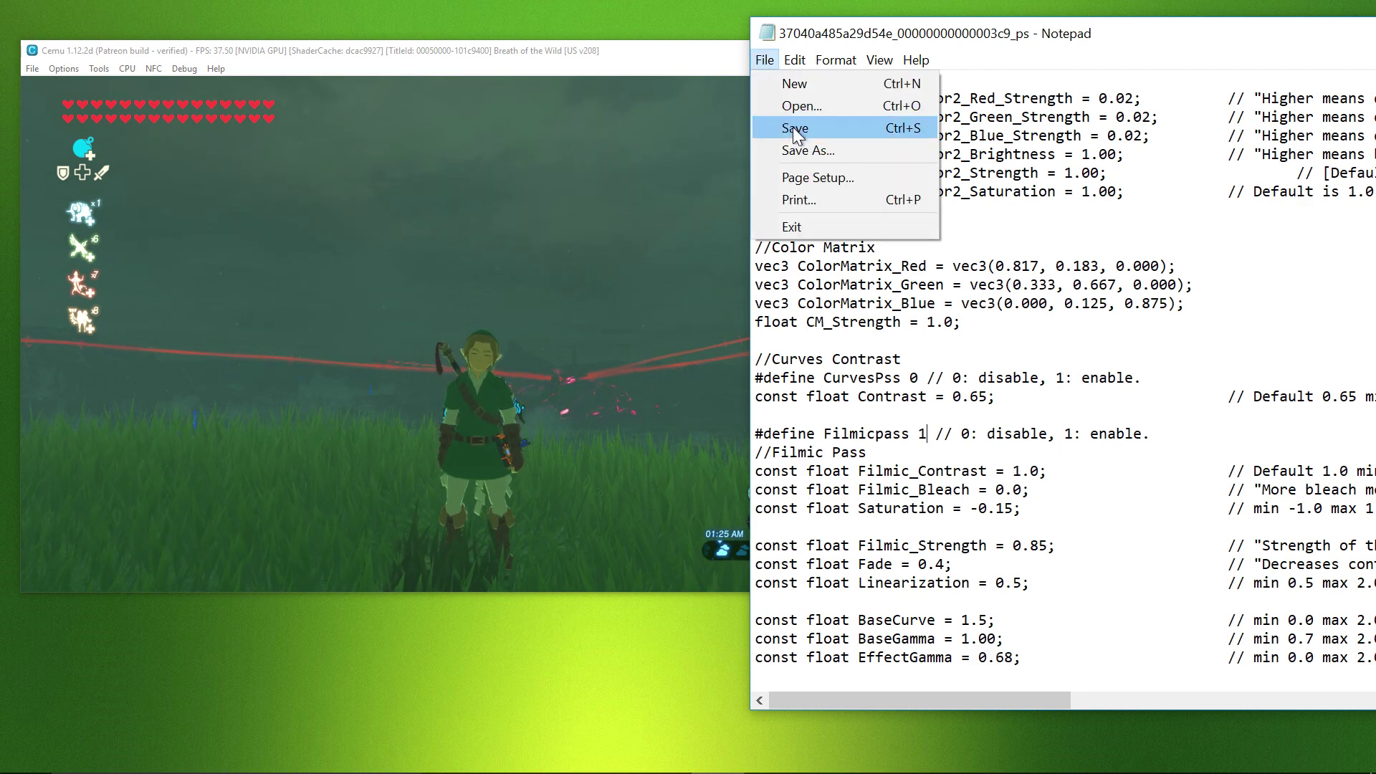
{"action": "left_click", "coordinate": [792, 126]}
{"action": "left_click", "coordinate": [587, 54]}
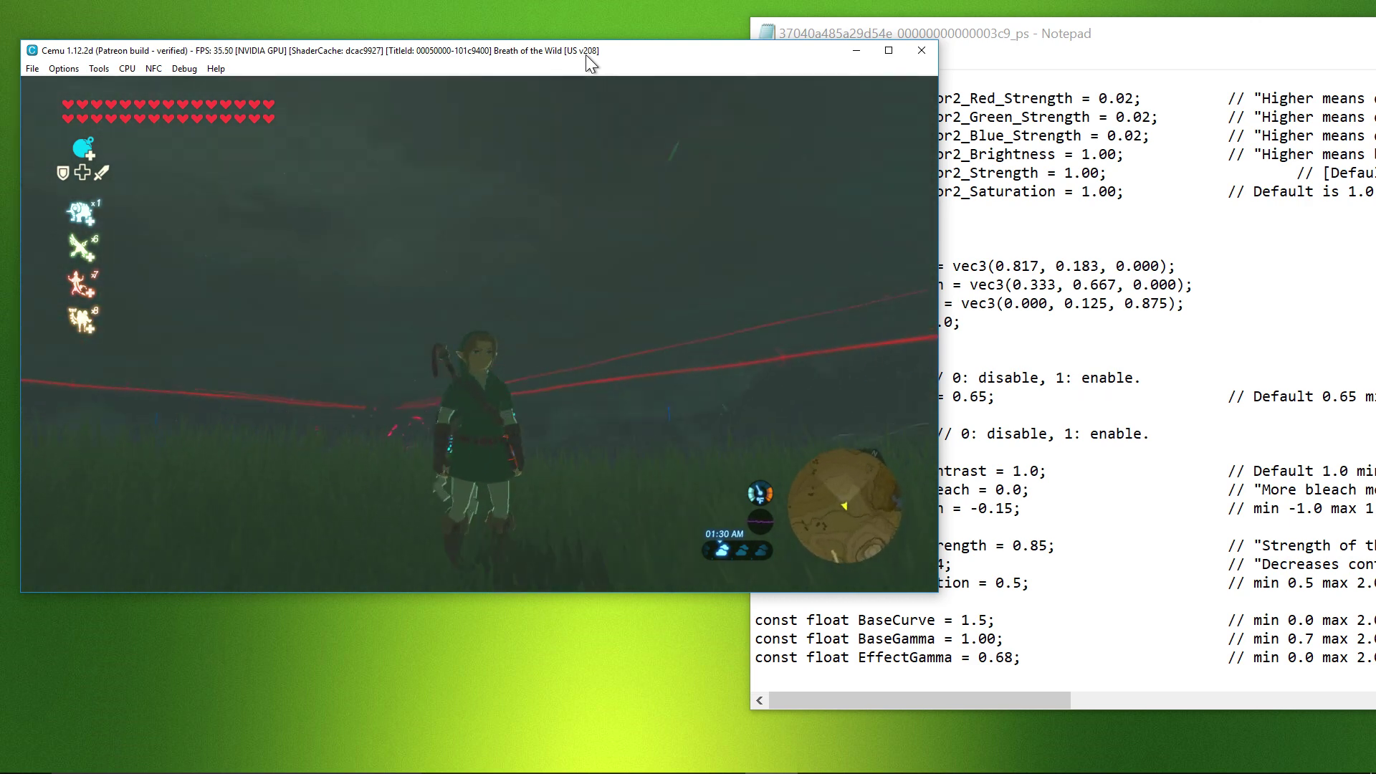
{"action": "left_click", "coordinate": [1010, 31]}
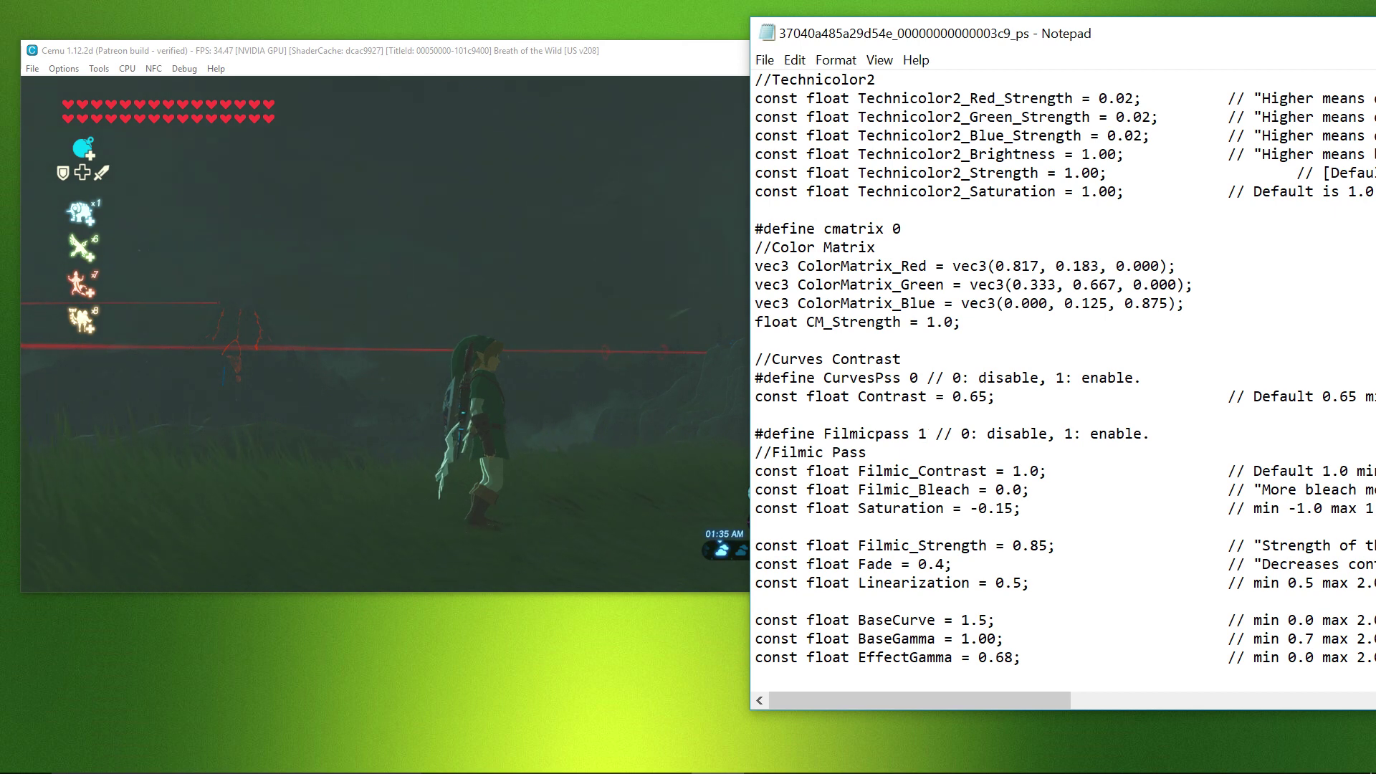
Set the Preset define at the start of the shader file to 1 and save the file to preview it.
{"action": "scroll", "coordinate": [1061, 380], "scroll_direction": "down", "scroll_amount": 1}
{"action": "scroll", "coordinate": [1061, 380], "scroll_direction": "down", "scroll_amount": 5}
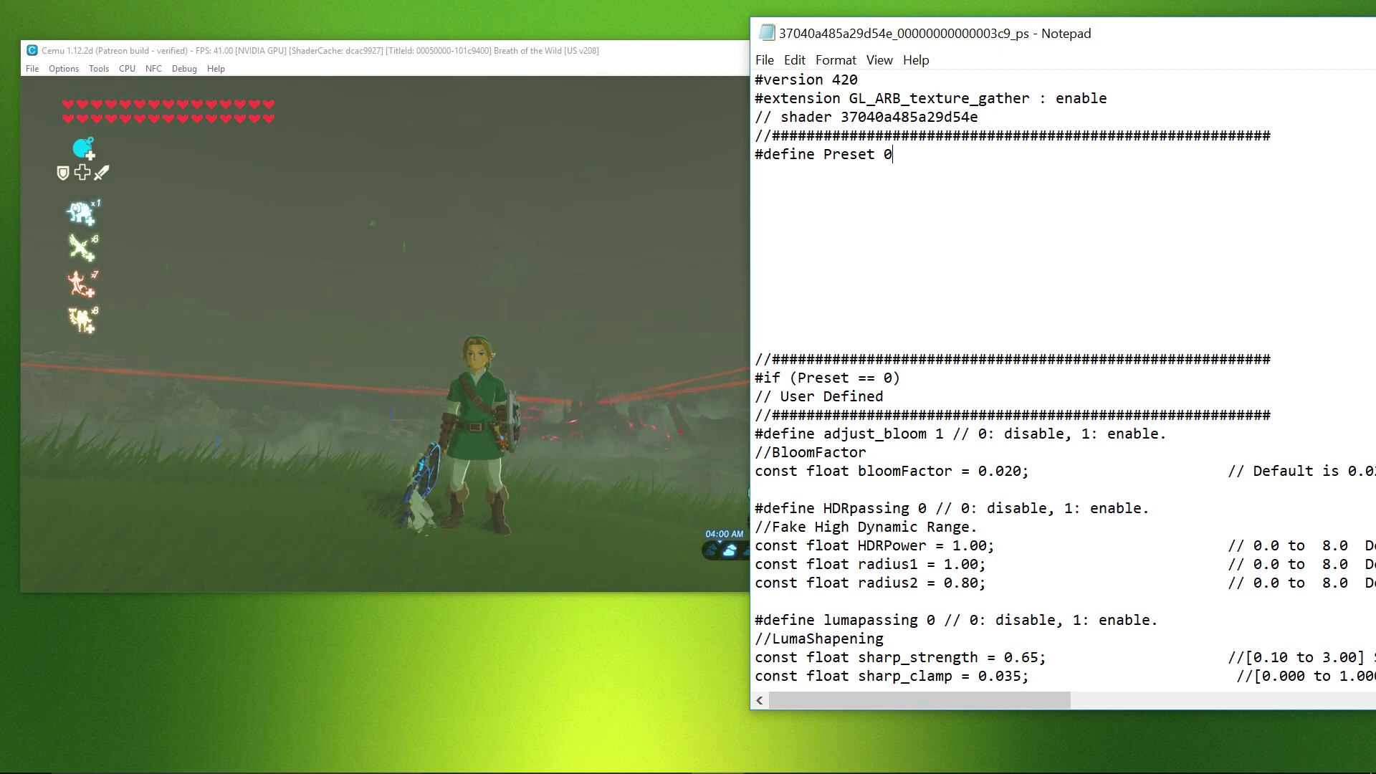
{"action": "left_click_drag", "start_coordinate": [892, 697], "coordinate": [828, 703]}
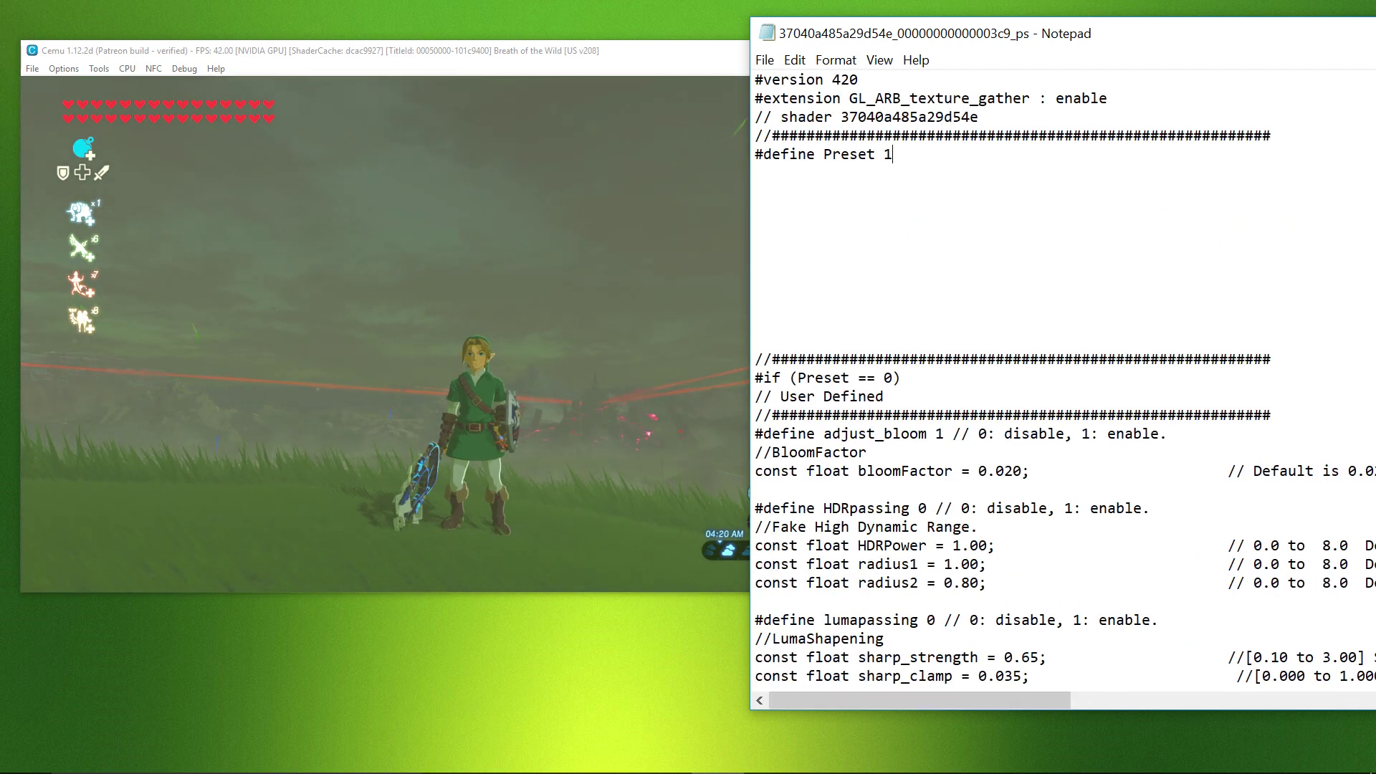
{"action": "left_click", "coordinate": [765, 59]}
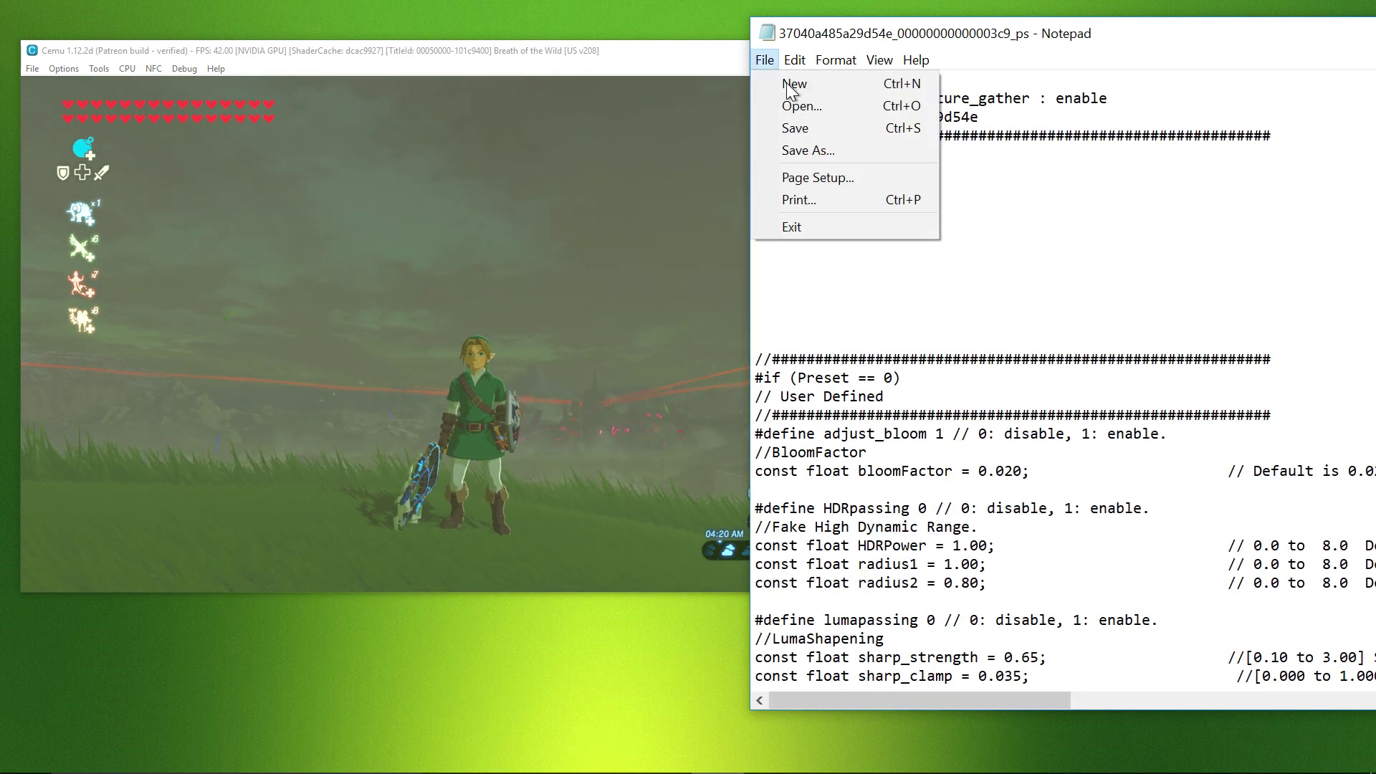
{"action": "left_click", "coordinate": [816, 127]}
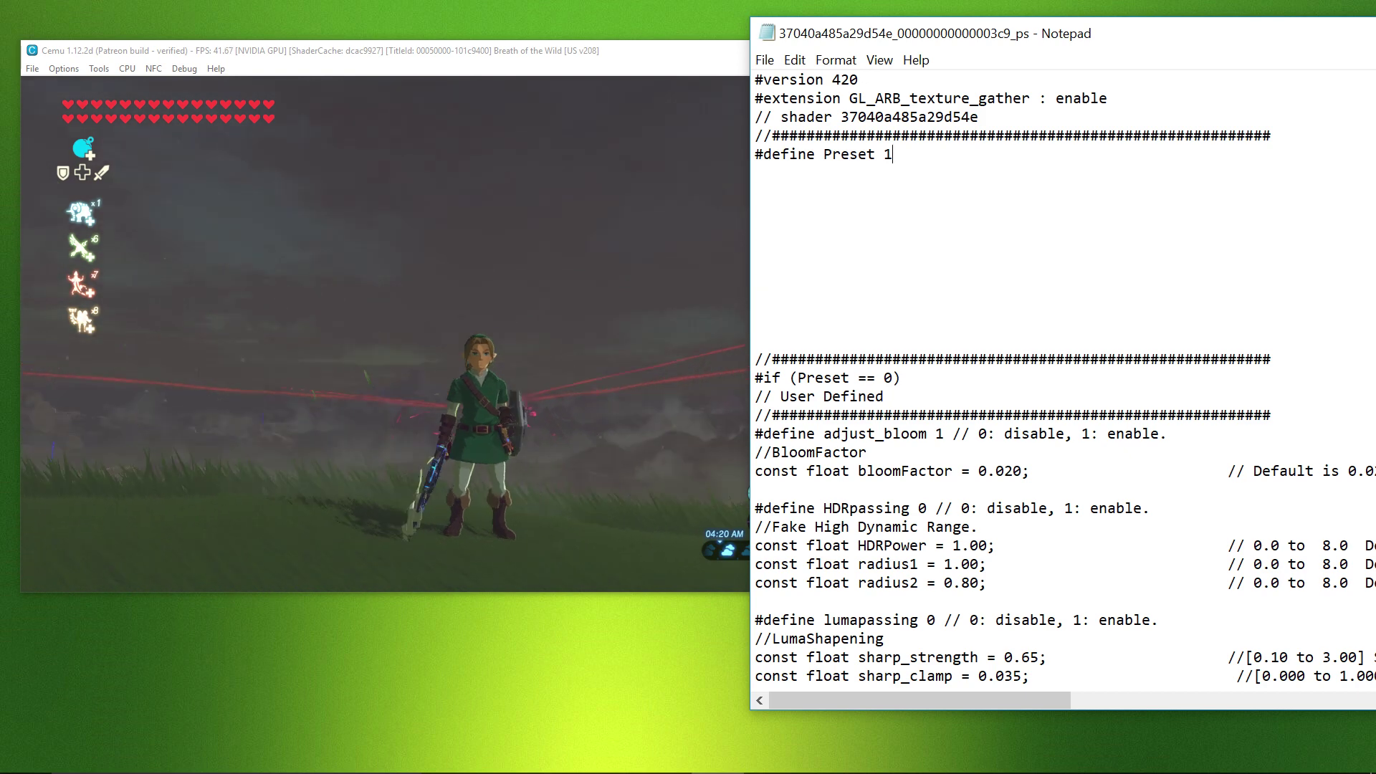